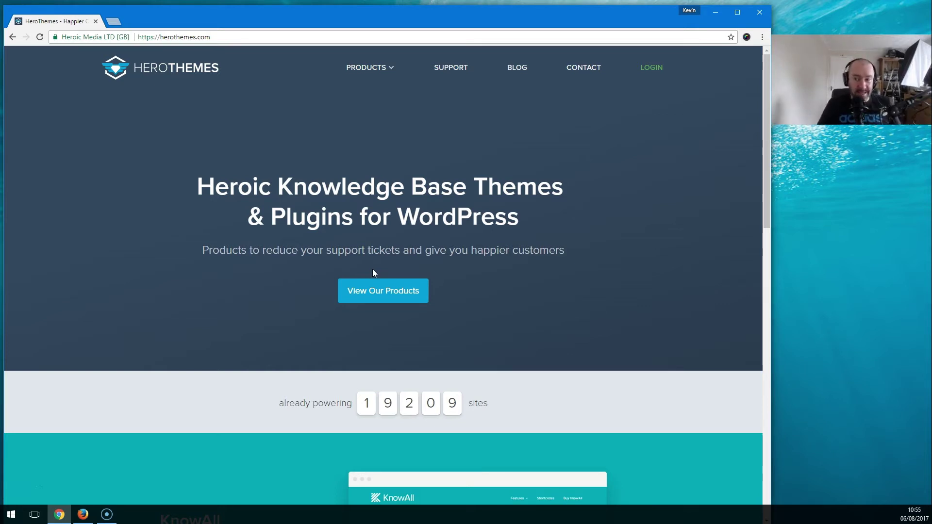
Review the HeroThemes home page, including its product list and the KnowAll and Heroic Knowledge Base Plugin sections.
{"action": "left_click", "coordinate": [343, 248]}
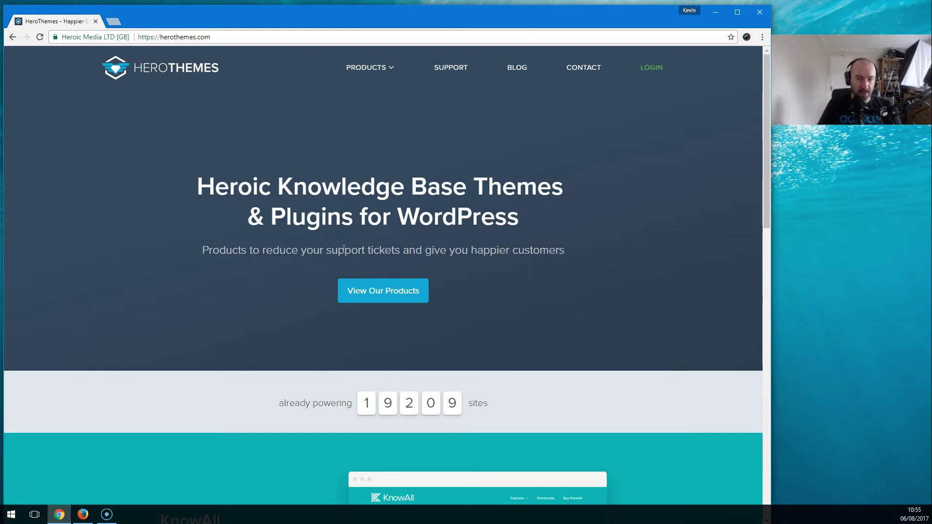
{"action": "left_click", "coordinate": [329, 249]}
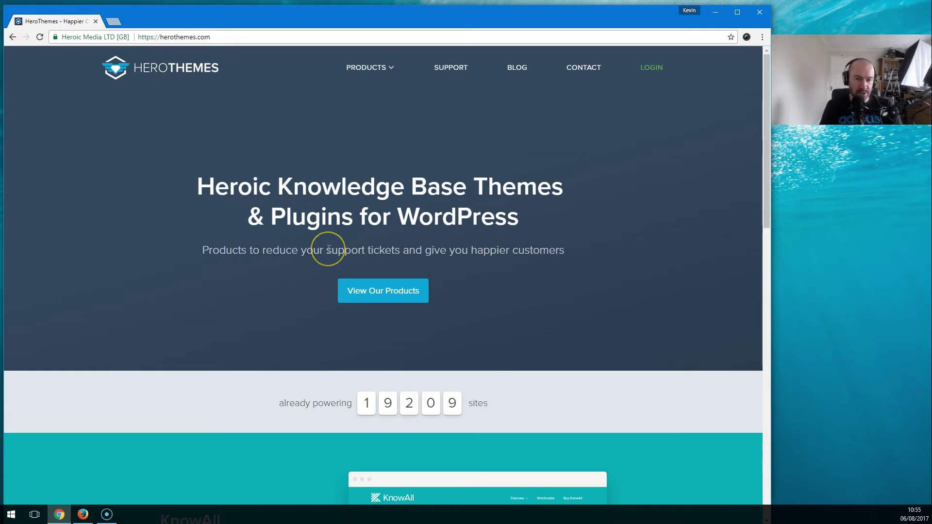
{"action": "left_click", "coordinate": [358, 139]}
{"action": "left_click", "coordinate": [390, 66]}
{"action": "left_click", "coordinate": [377, 90]}
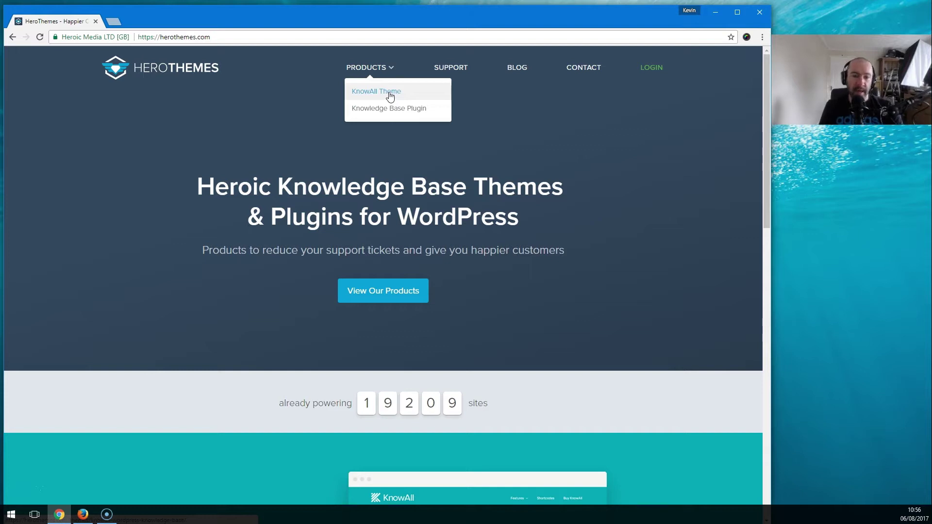
{"action": "left_click", "coordinate": [387, 108]}
{"action": "left_click", "coordinate": [392, 110]}
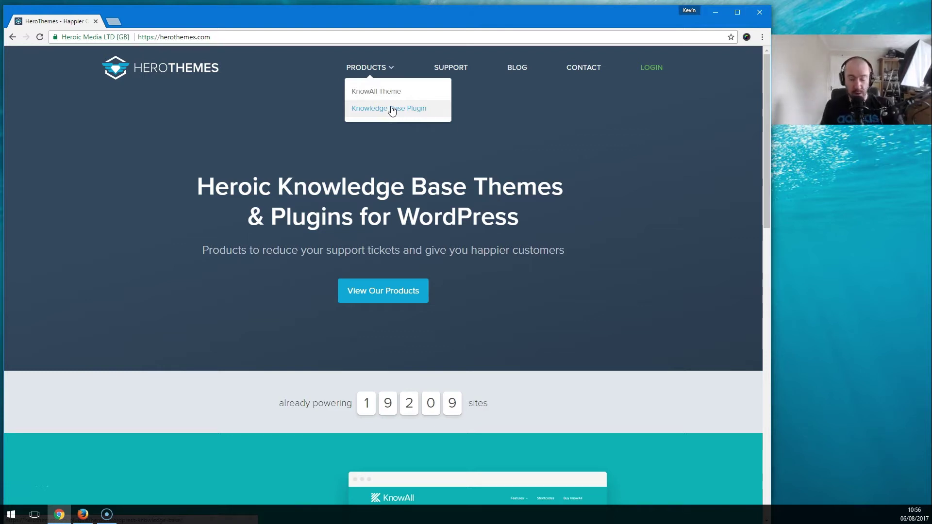
{"action": "left_click", "coordinate": [382, 92]}
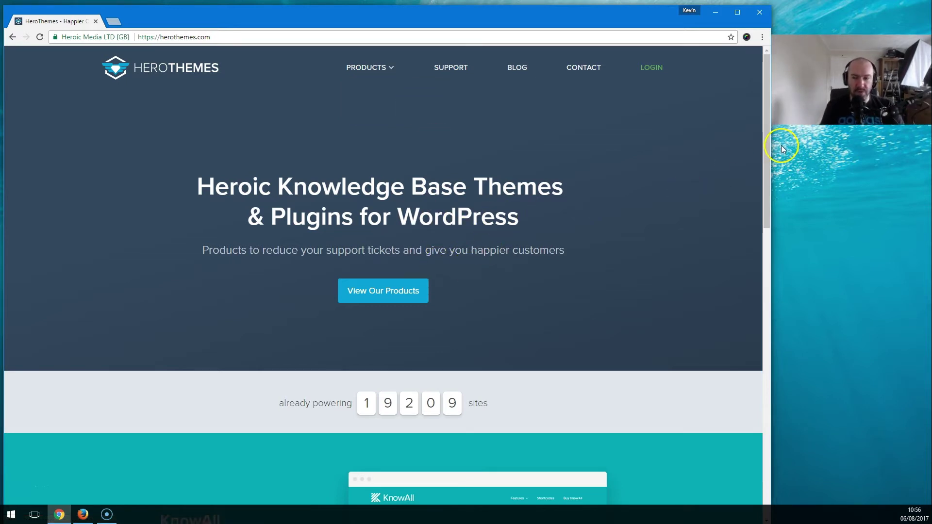
{"action": "left_click_drag", "start_coordinate": [763, 139], "coordinate": [769, 284]}
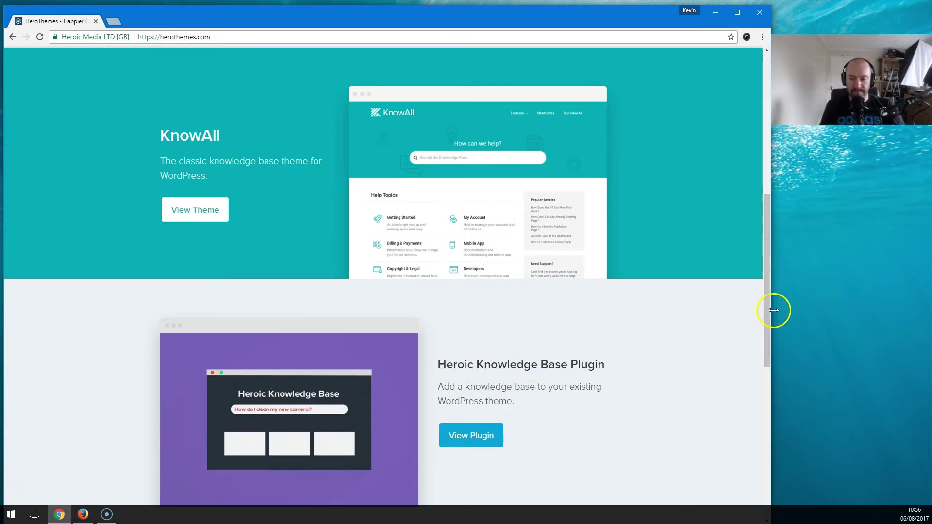
{"action": "left_click_drag", "start_coordinate": [766, 313], "coordinate": [767, 122]}
Open the KnowAll Theme product page and launch its live demo.
{"action": "mouse_move", "coordinate": [369, 65]}
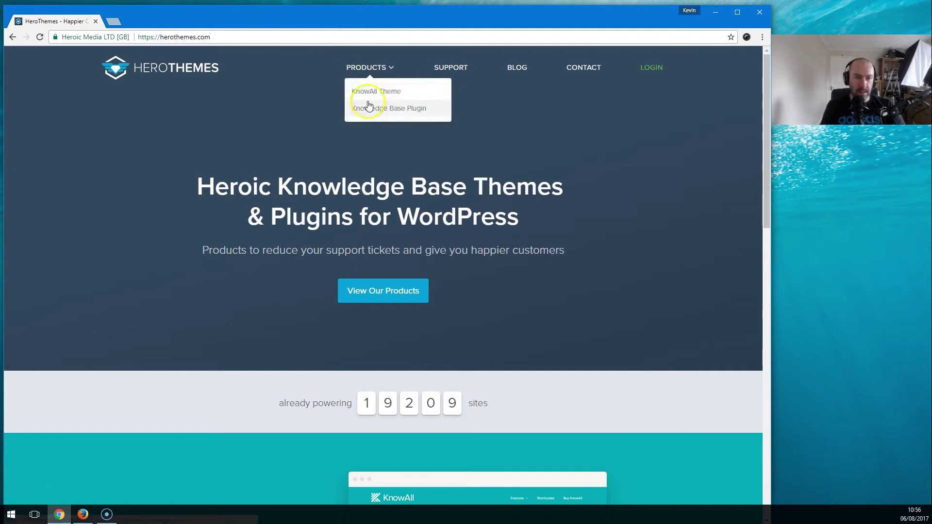
{"action": "left_click", "coordinate": [373, 92]}
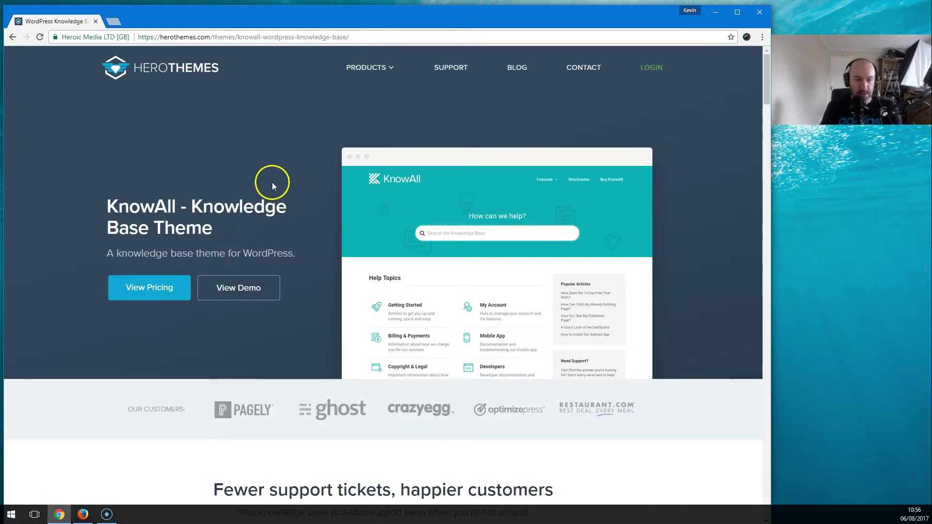
{"action": "left_click", "coordinate": [256, 290]}
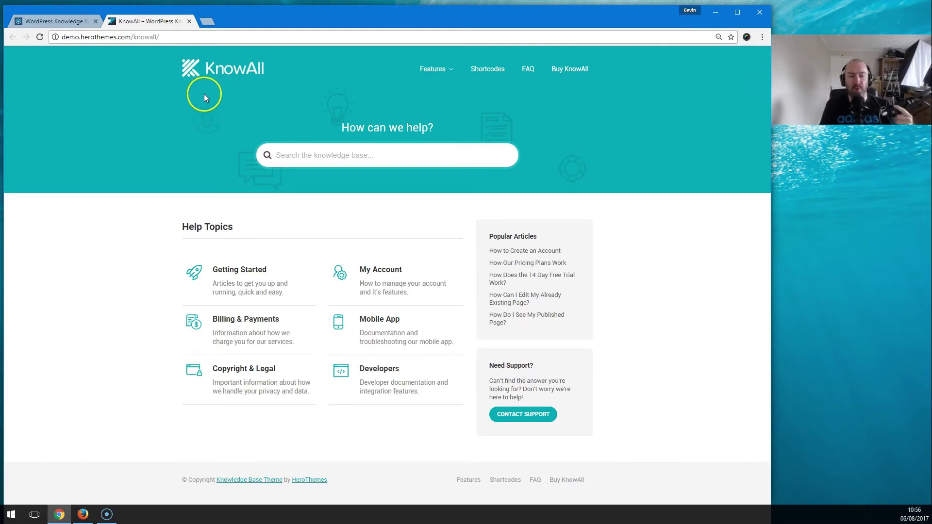
Look over the KnowAll demo's home page and browse the Getting Started help topic through to its second page of articles.
{"action": "left_click", "coordinate": [222, 97]}
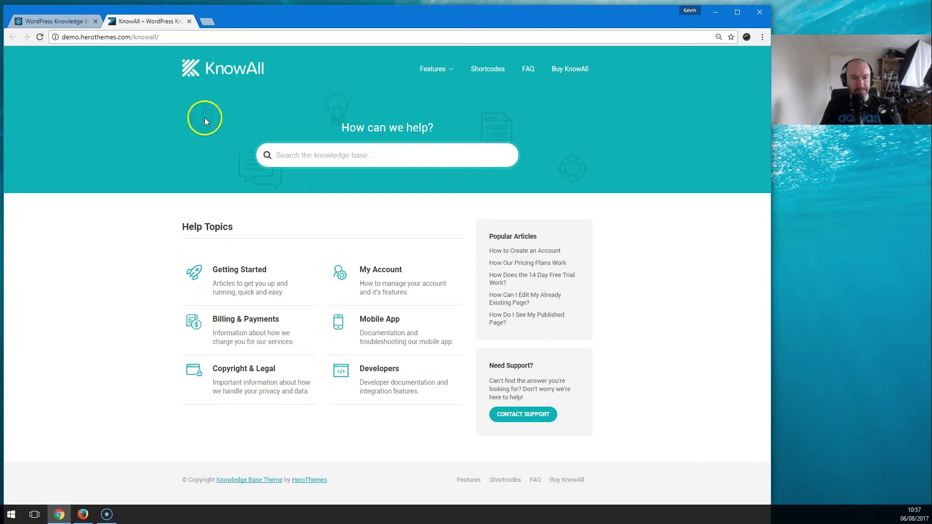
{"action": "left_click", "coordinate": [307, 146]}
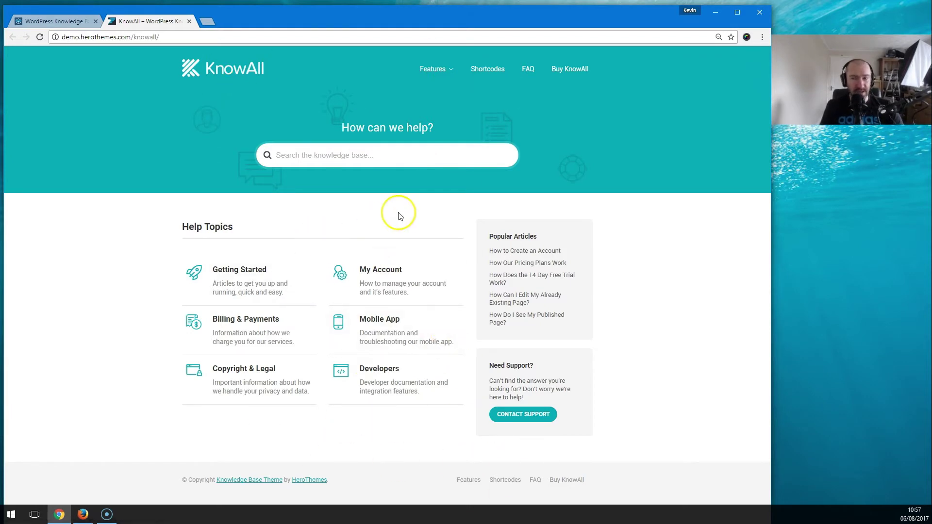
{"action": "left_click", "coordinate": [392, 155]}
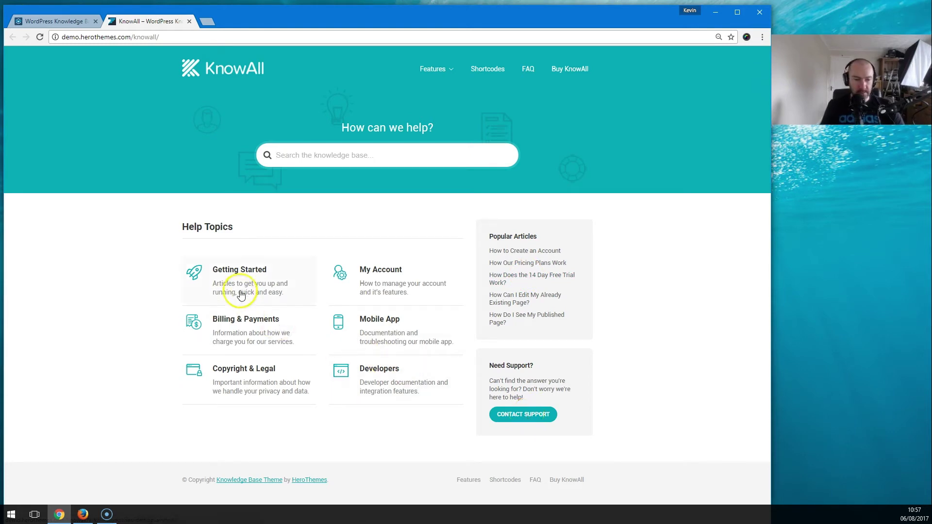
{"action": "left_click", "coordinate": [246, 274]}
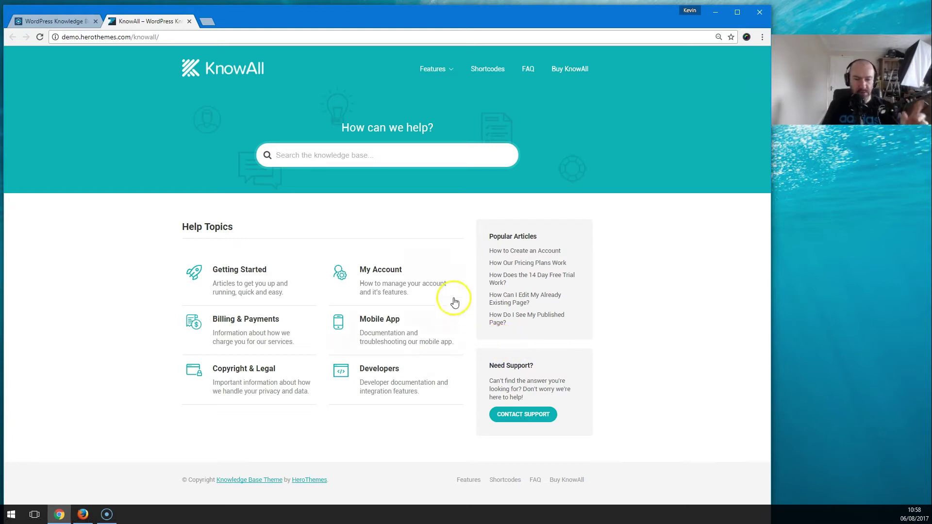
{"action": "left_click", "coordinate": [250, 271]}
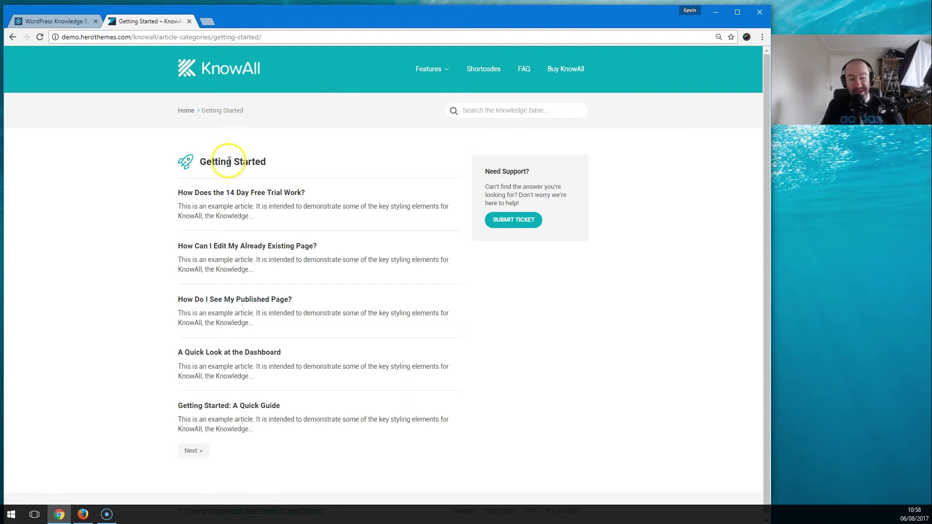
{"action": "left_click", "coordinate": [192, 450]}
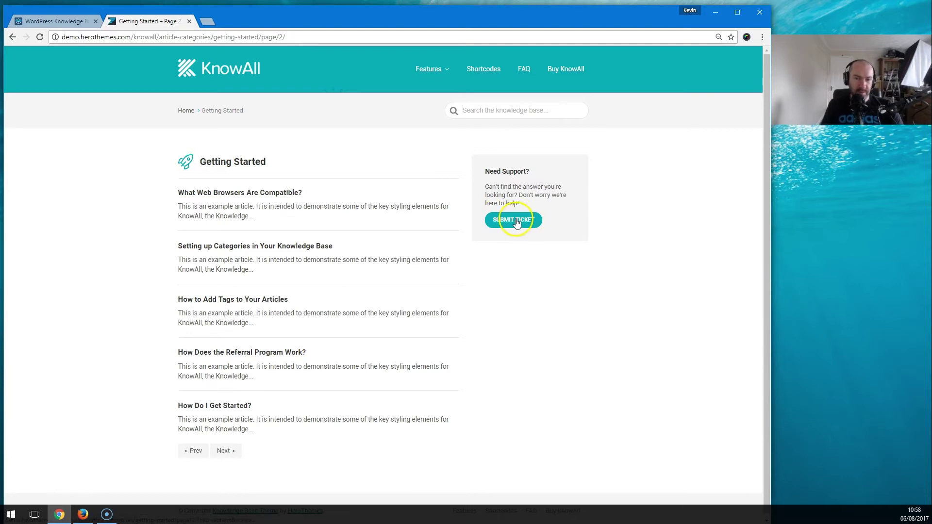
Open the article "What Web Browsers Are Compatible?" and examine its contents list, message boxes, accordion and breadcrumb trail.
{"action": "left_click", "coordinate": [511, 115]}
{"action": "left_click", "coordinate": [272, 193]}
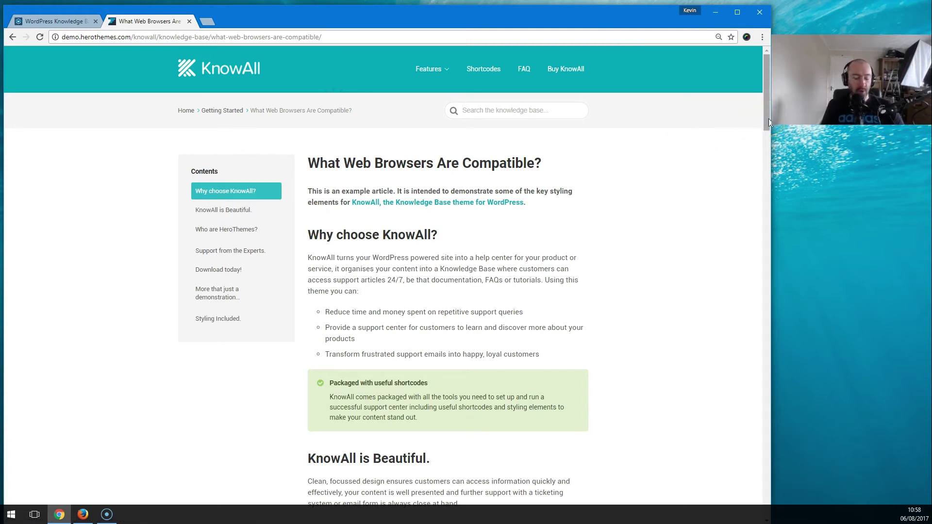
{"action": "left_click_drag", "start_coordinate": [767, 118], "coordinate": [762, 153]}
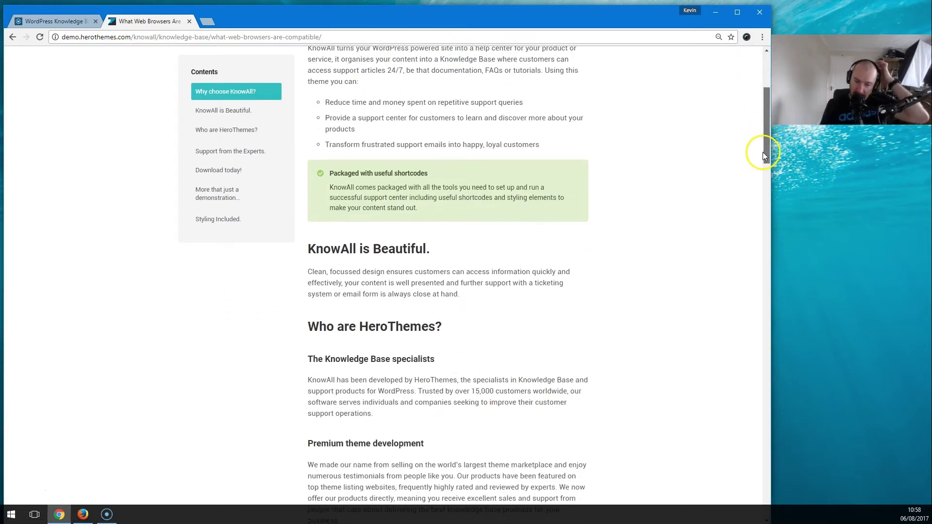
{"action": "left_click_drag", "start_coordinate": [330, 173], "coordinate": [459, 210]}
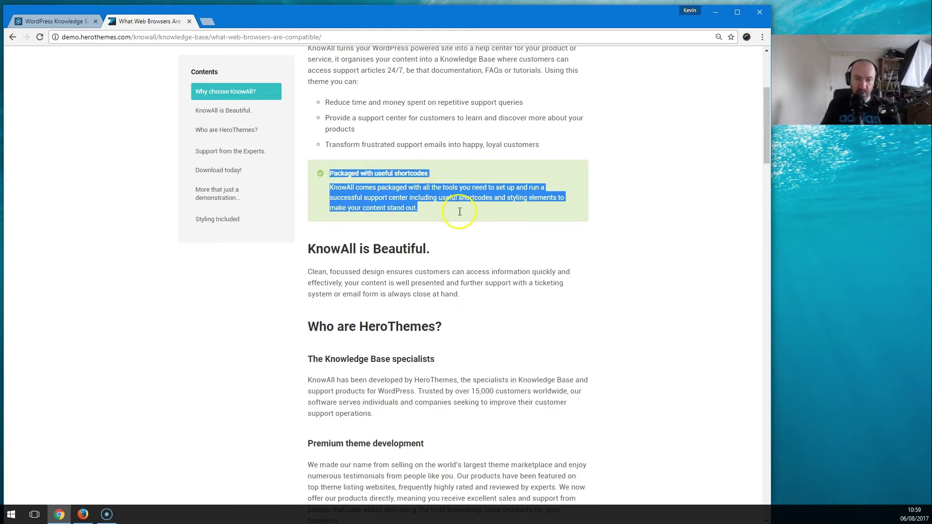
{"action": "left_click", "coordinate": [474, 212]}
{"action": "left_click_drag", "start_coordinate": [766, 154], "coordinate": [724, 478]}
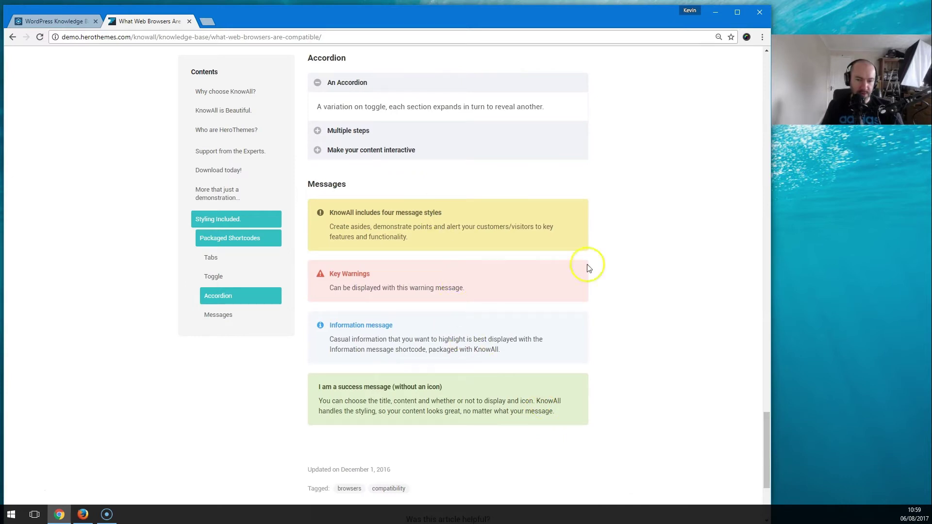
{"action": "left_click_drag", "start_coordinate": [767, 442], "coordinate": [765, 83]}
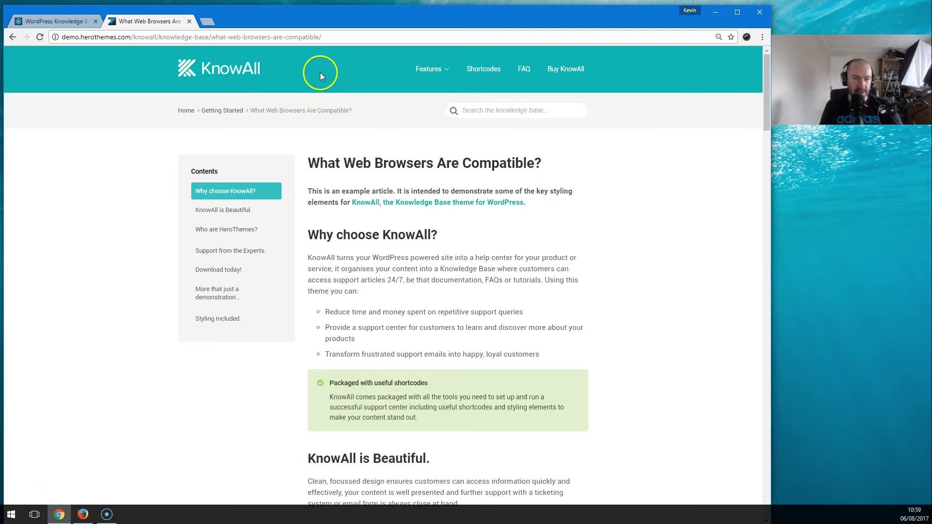
{"action": "left_click", "coordinate": [204, 114]}
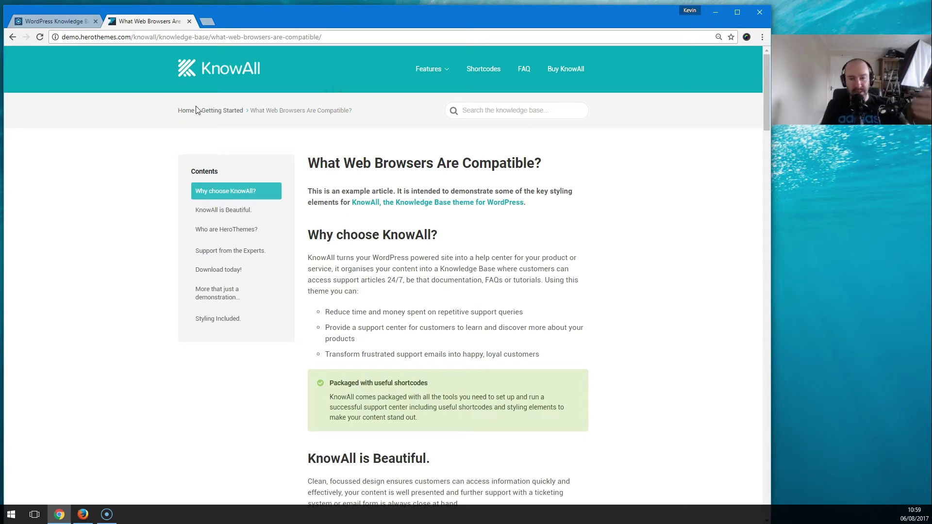
Open the demo's FAQ page and expand the questions "Was this FAQ page made this way?" and "How well does the toggle work for FAQs?".
{"action": "left_click", "coordinate": [525, 72]}
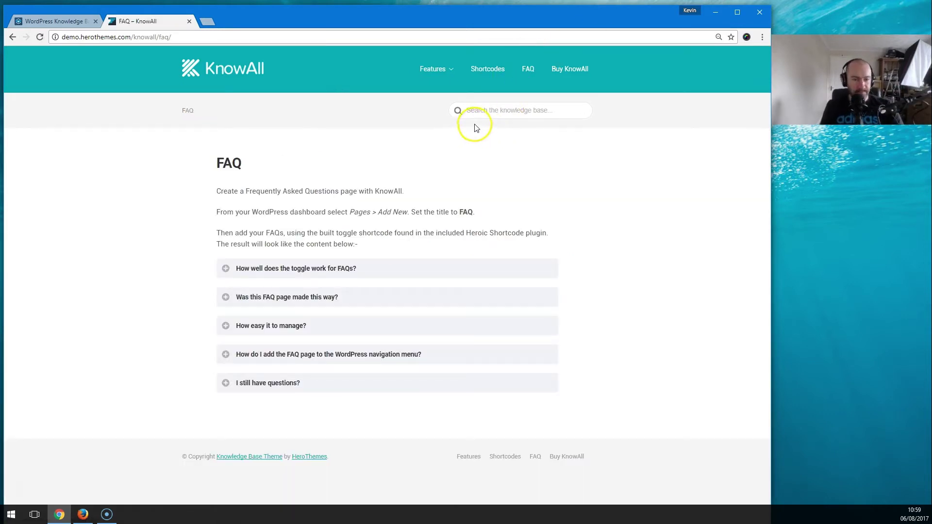
{"action": "left_click", "coordinate": [226, 296]}
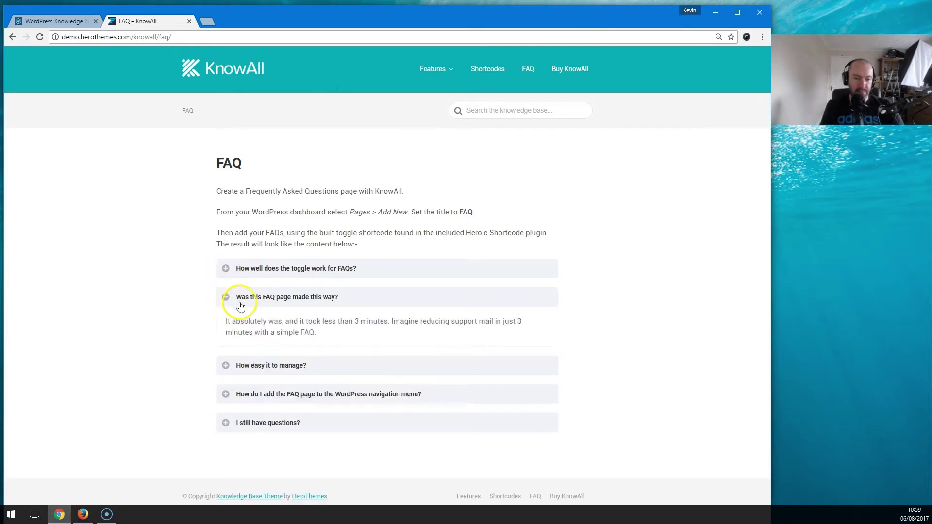
{"action": "left_click", "coordinate": [226, 269]}
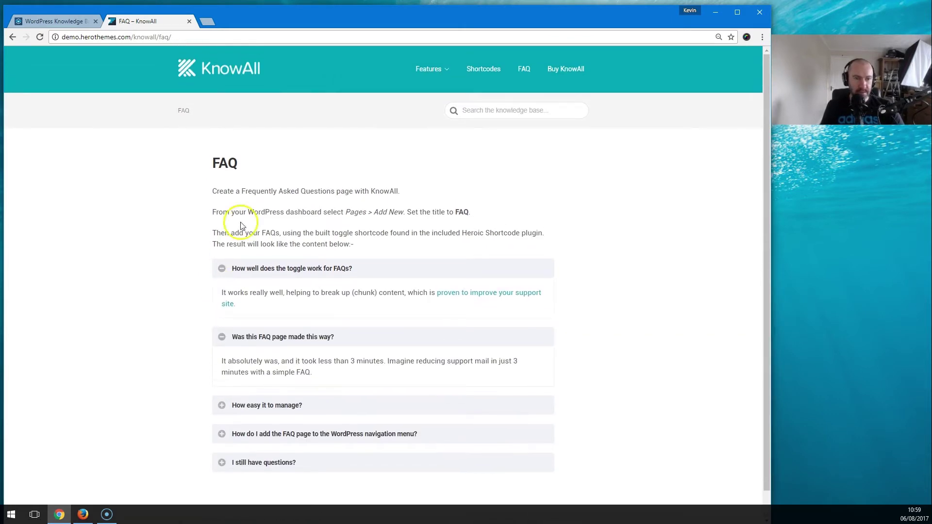
Close the demo and review the KnowAll product page's support, instant answers, customization, responsive design and analytics sections.
{"action": "left_click", "coordinate": [214, 70]}
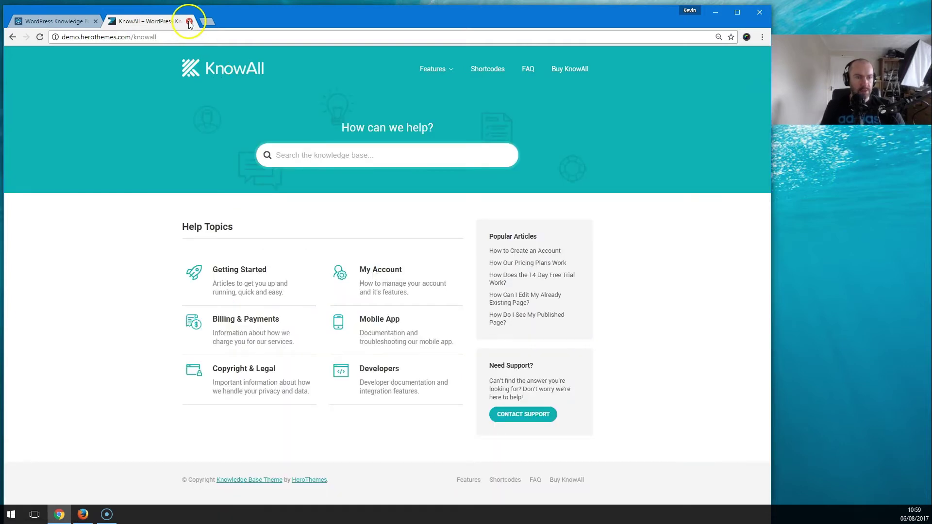
{"action": "left_click", "coordinate": [189, 22]}
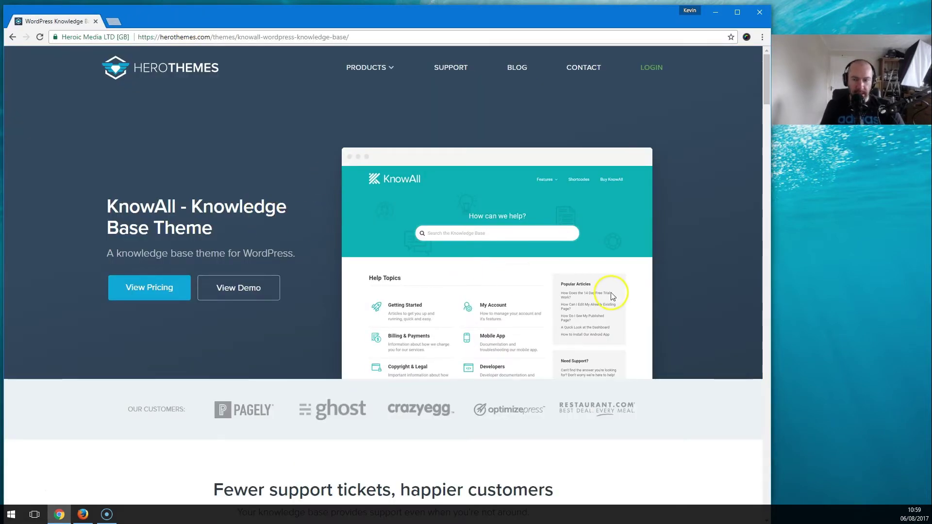
{"action": "scroll", "coordinate": [610, 296], "scroll_direction": "down", "scroll_amount": 5}
{"action": "scroll", "coordinate": [610, 301], "scroll_direction": "down", "scroll_amount": 4}
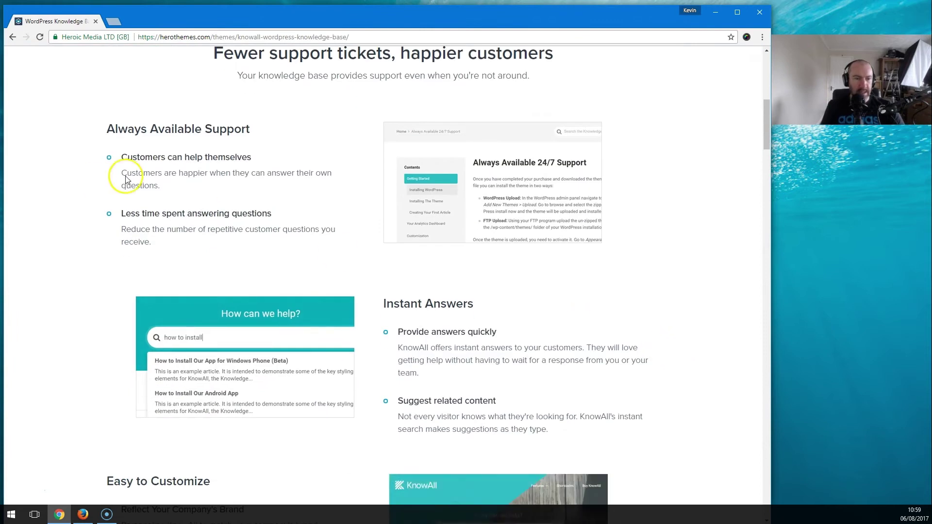
{"action": "scroll", "coordinate": [225, 169], "scroll_direction": "down", "scroll_amount": 3}
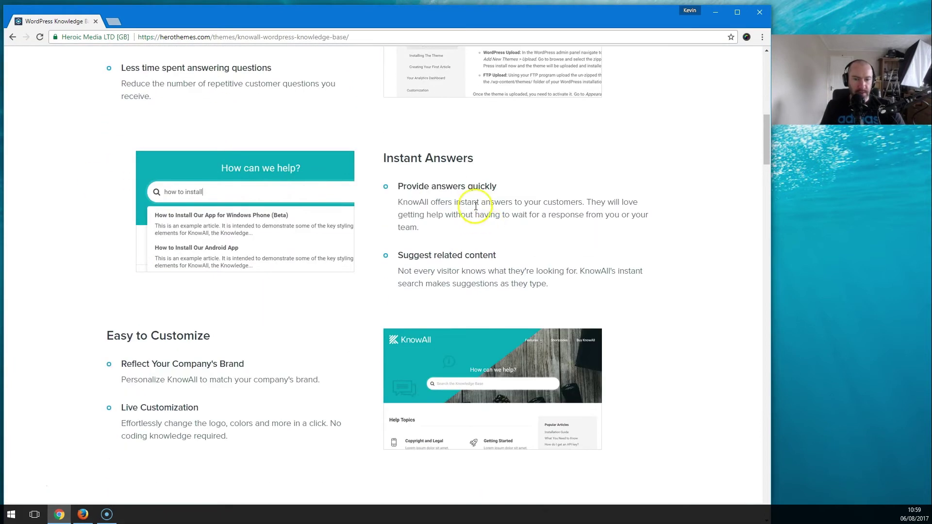
{"action": "scroll", "coordinate": [431, 206], "scroll_direction": "down", "scroll_amount": 3}
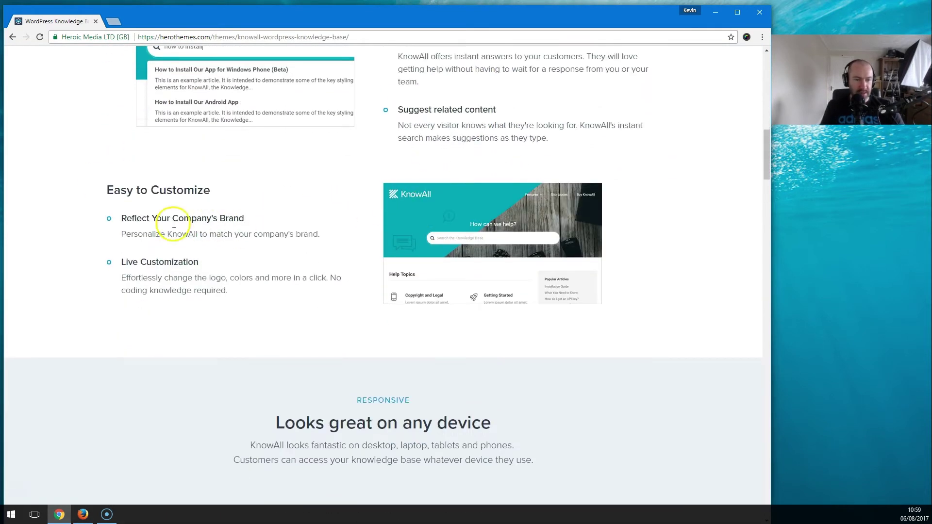
{"action": "scroll", "coordinate": [252, 213], "scroll_direction": "down", "scroll_amount": 2}
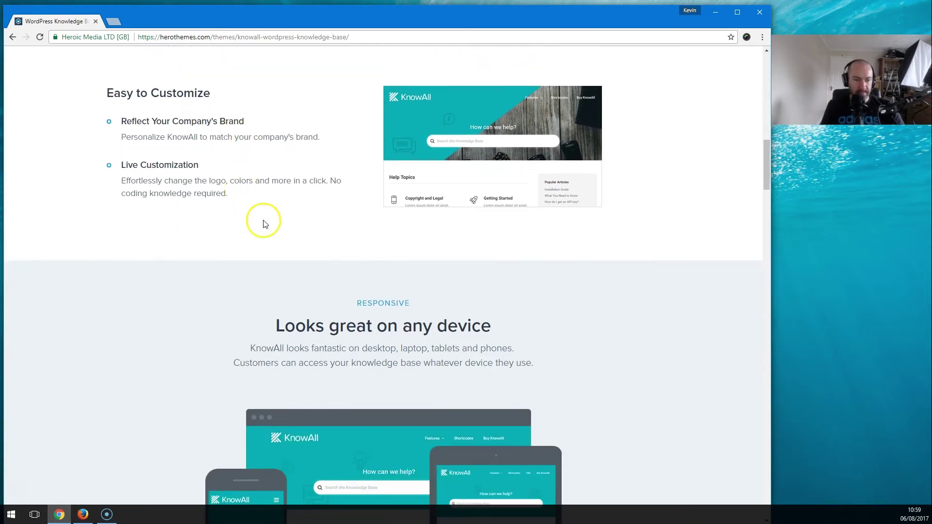
{"action": "scroll", "coordinate": [191, 198], "scroll_direction": "down", "scroll_amount": 5}
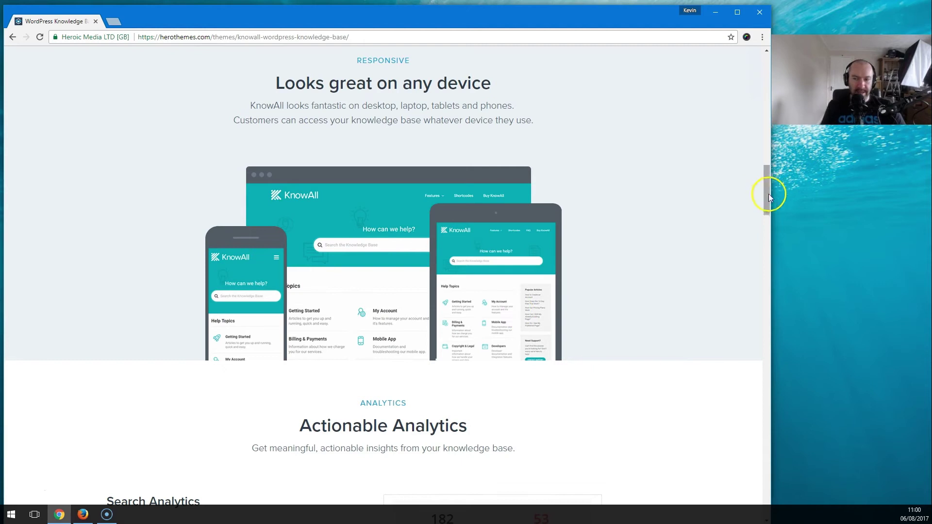
{"action": "left_click_drag", "start_coordinate": [767, 198], "coordinate": [762, 235]}
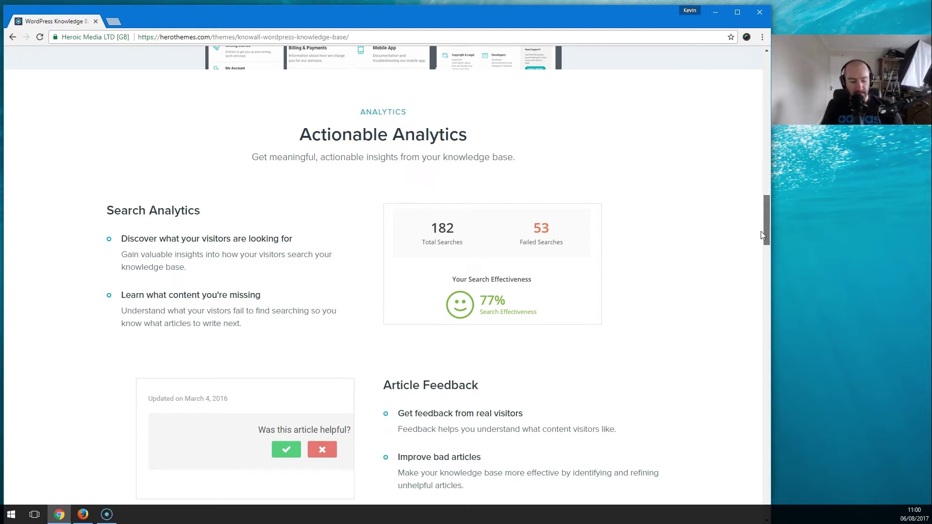
{"action": "left_click_drag", "start_coordinate": [760, 231], "coordinate": [761, 230]}
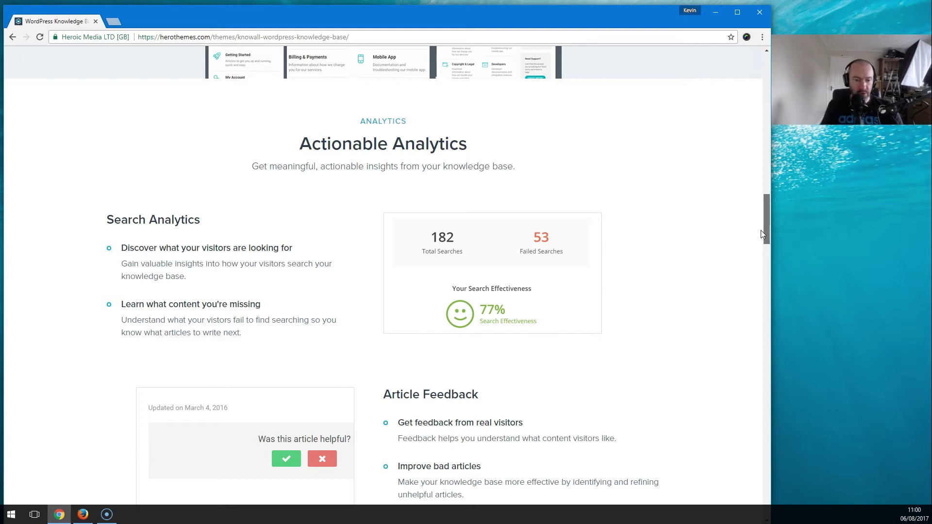
{"action": "left_click_drag", "start_coordinate": [761, 230], "coordinate": [760, 256]}
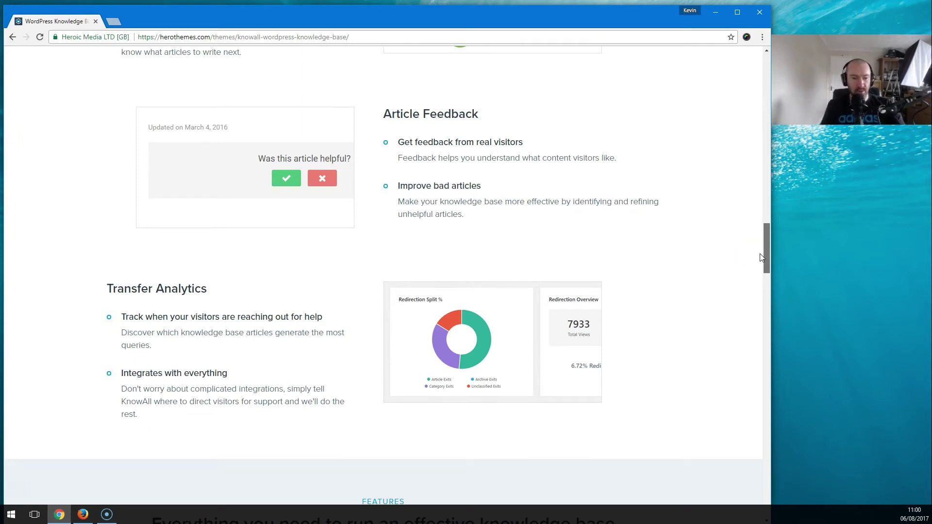
{"action": "left_click_drag", "start_coordinate": [762, 257], "coordinate": [761, 257]}
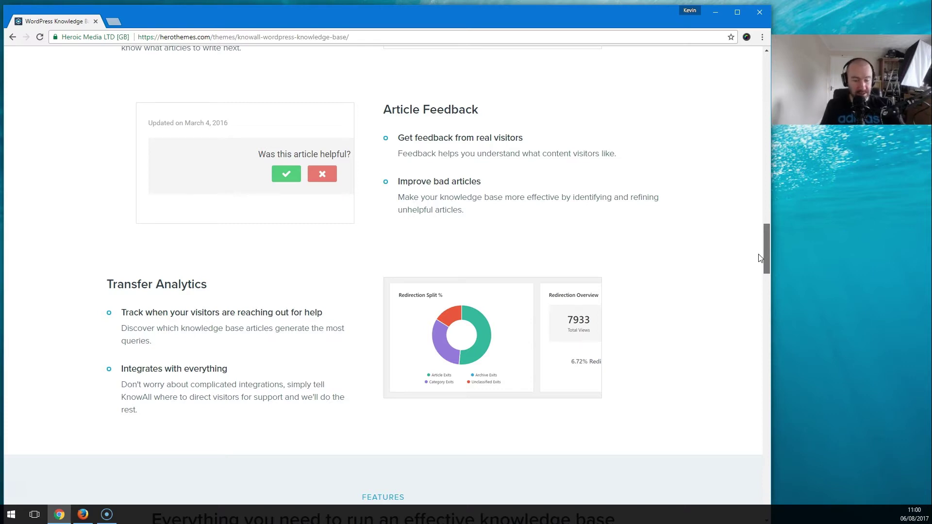
Review the KnowAll product page from Article Feedback and Transfer Analytics through features, testimonials and site showcase to the pricing section.
{"action": "left_click", "coordinate": [681, 243]}
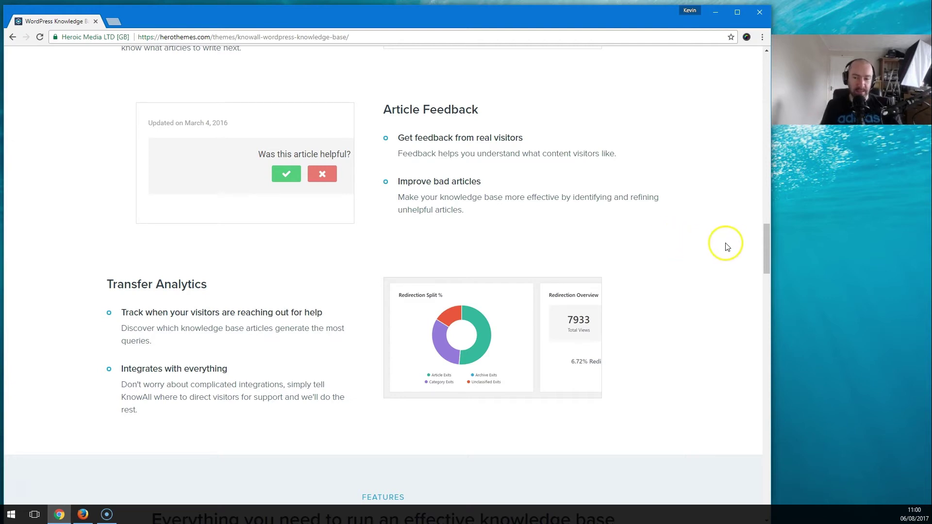
{"action": "left_click_drag", "start_coordinate": [766, 258], "coordinate": [765, 302]}
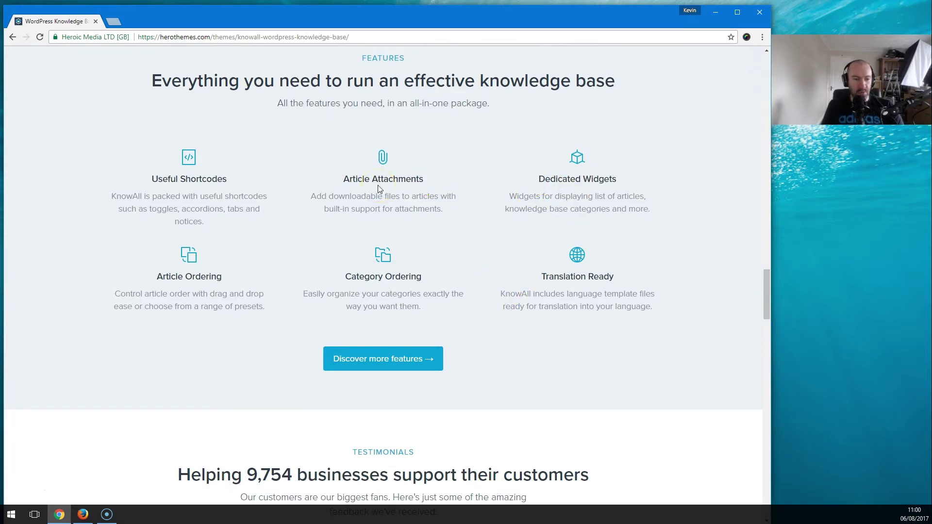
{"action": "scroll", "coordinate": [243, 247], "scroll_direction": "down", "scroll_amount": 2}
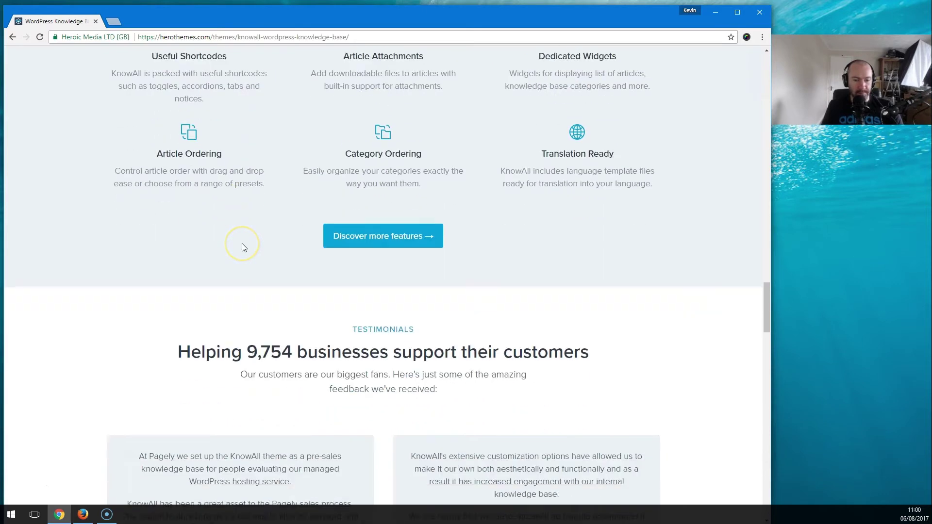
{"action": "scroll", "coordinate": [244, 247], "scroll_direction": "down", "scroll_amount": 10}
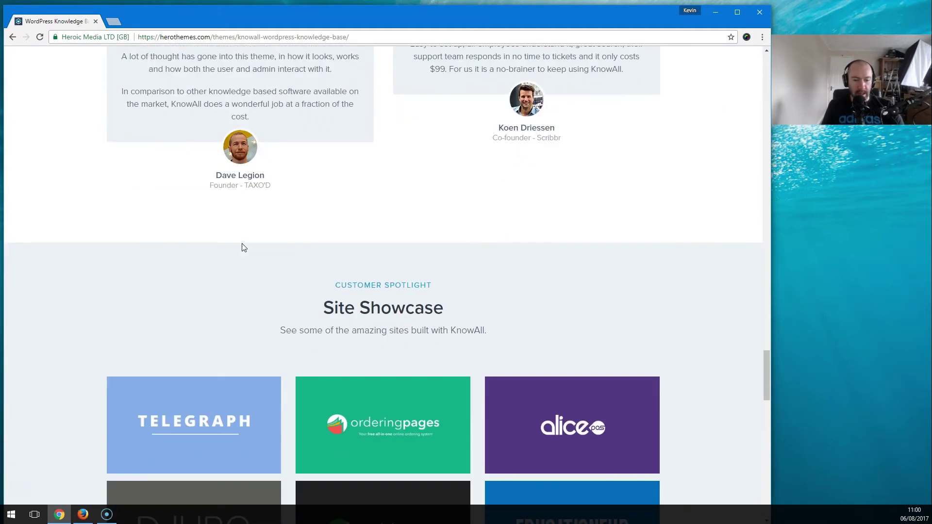
{"action": "scroll", "coordinate": [244, 247], "scroll_direction": "down", "scroll_amount": 10}
{"action": "left_click", "coordinate": [244, 238]}
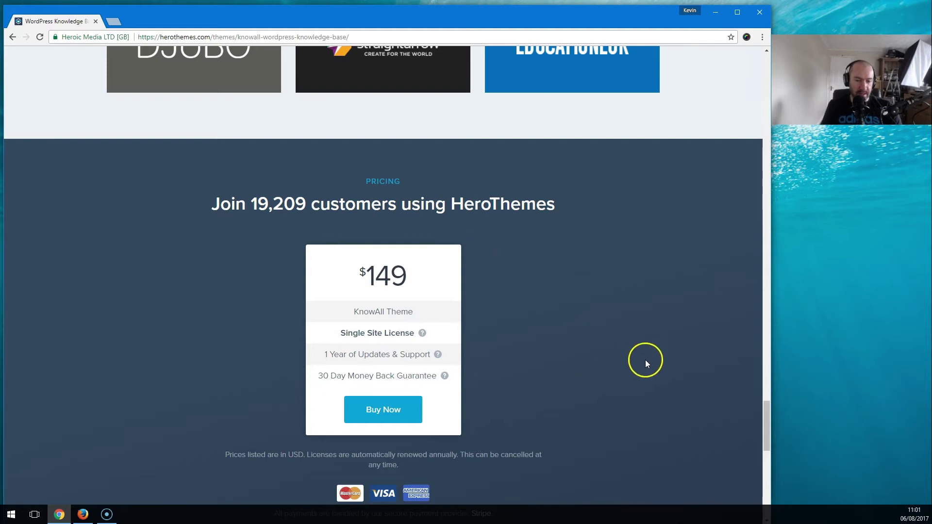
Open the Heroic Knowledge Base plugin page and compare the prices and support levels of its Basic, Professional and Business plans.
{"action": "left_click_drag", "start_coordinate": [758, 429], "coordinate": [738, 51]}
{"action": "mouse_move", "coordinate": [350, 69]}
{"action": "left_click", "coordinate": [386, 108]}
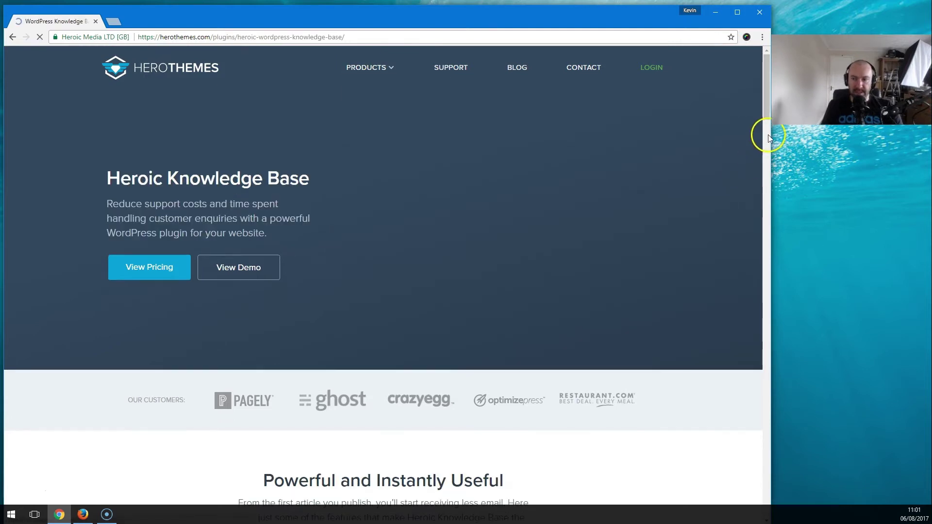
{"action": "left_click_drag", "start_coordinate": [766, 110], "coordinate": [755, 426]}
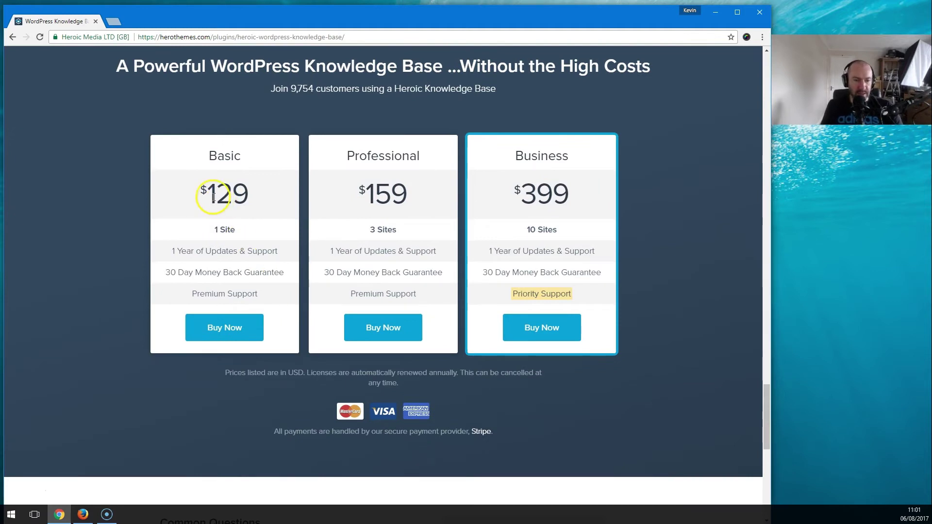
{"action": "left_click_drag", "start_coordinate": [213, 196], "coordinate": [243, 194]}
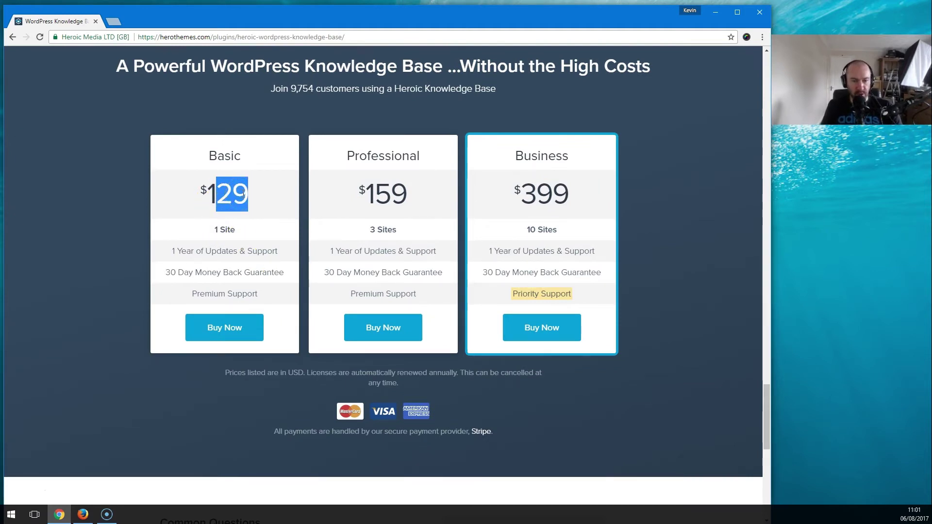
{"action": "left_click_drag", "start_coordinate": [365, 194], "coordinate": [428, 206]}
{"action": "left_click_drag", "start_coordinate": [516, 195], "coordinate": [569, 202]}
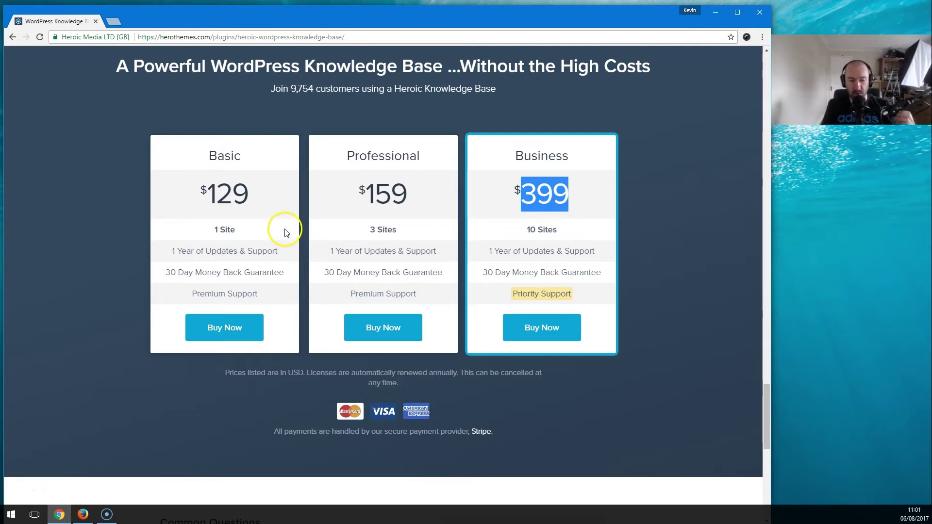
{"action": "left_click_drag", "start_coordinate": [512, 294], "coordinate": [575, 297]}
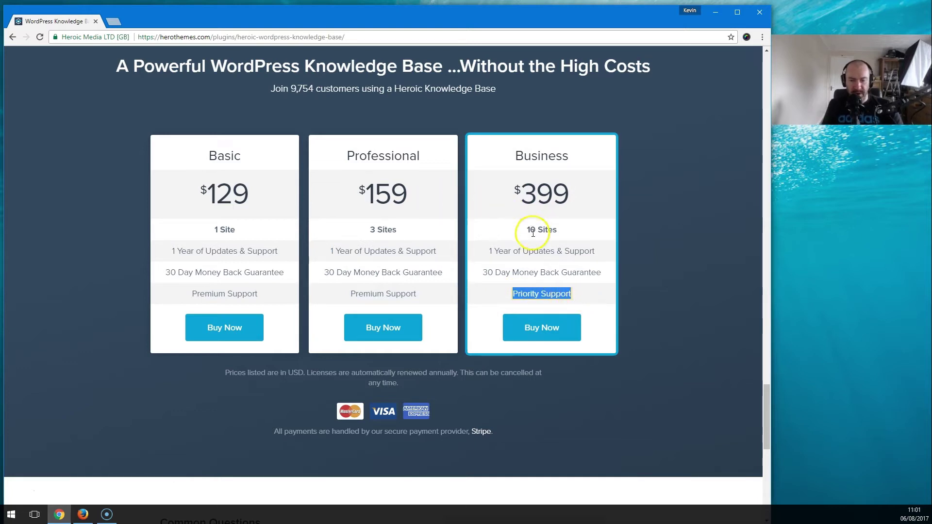
{"action": "left_click_drag", "start_coordinate": [513, 296], "coordinate": [583, 295]}
Return to the KnowAll theme's product page on the HeroThemes site.
{"action": "left_click_drag", "start_coordinate": [769, 404], "coordinate": [763, 73]}
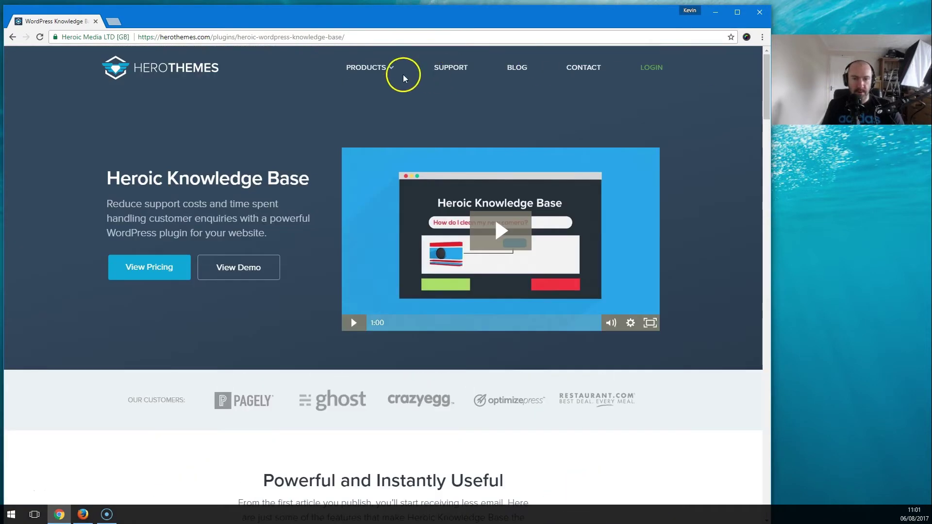
{"action": "mouse_move", "coordinate": [369, 70]}
{"action": "left_click", "coordinate": [370, 92]}
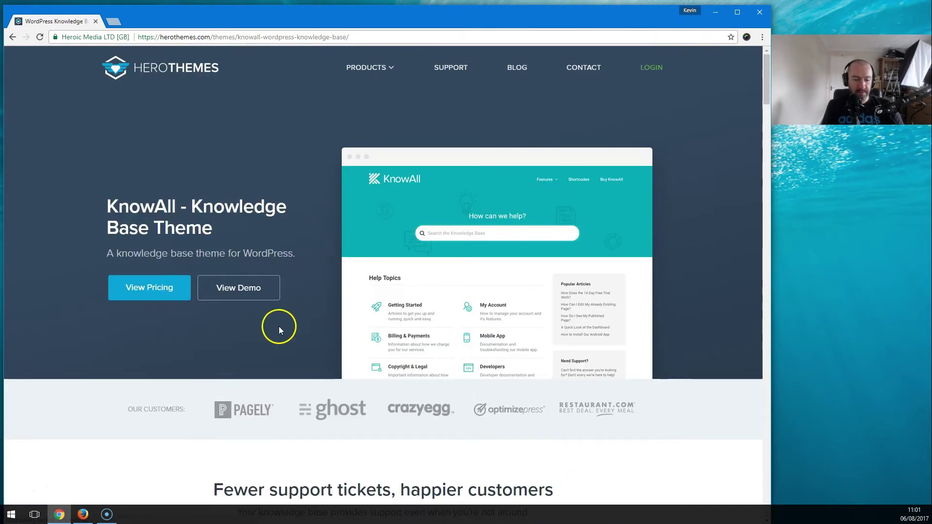
Switch to the WordPress dashboard in Firefox, start the KnowAll Welcome Setup and skip the theme activation stage.
{"action": "left_click", "coordinate": [83, 513]}
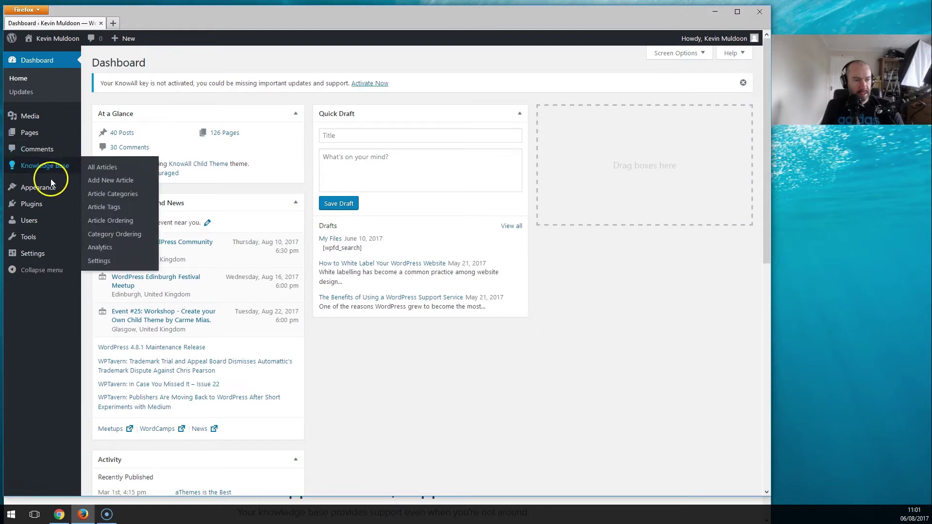
{"action": "mouse_move", "coordinate": [48, 193]}
{"action": "left_click", "coordinate": [115, 245]}
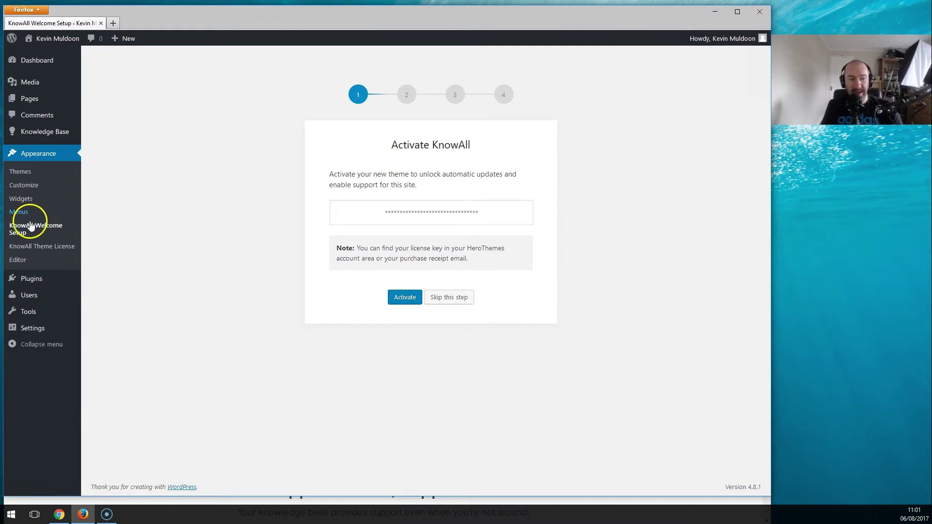
{"action": "left_click", "coordinate": [461, 297]}
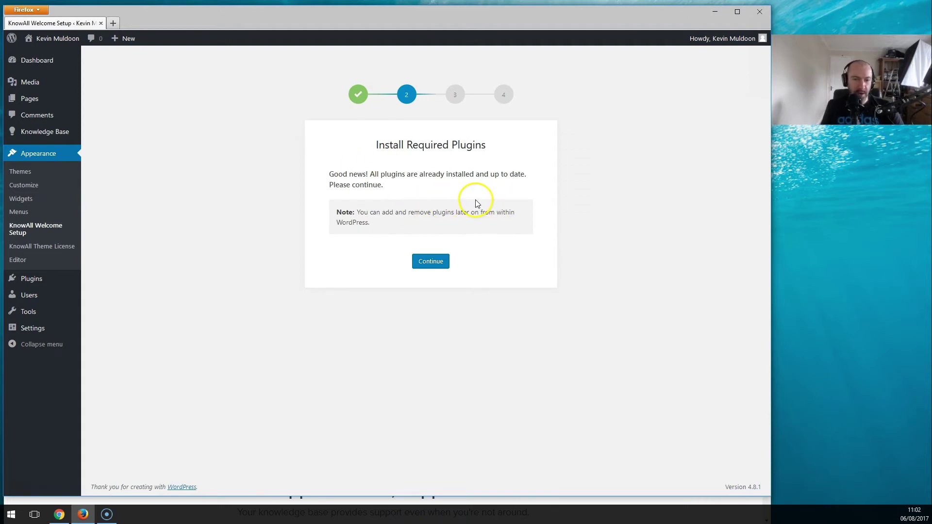
Open the installed plugins in a new tab, filter them to Active, check the Heroic Knowledge Base and Heroic Shortcodes entries, and close the tab.
{"action": "right_click", "coordinate": [43, 280]}
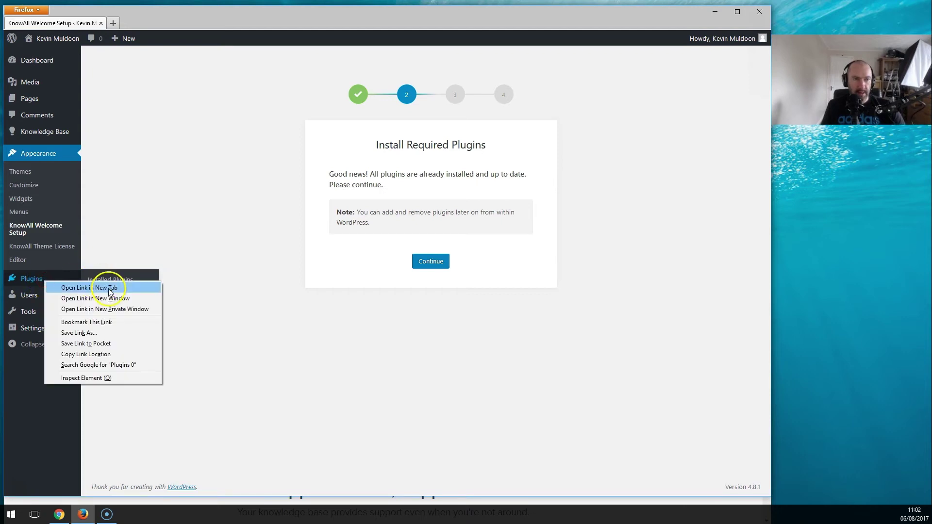
{"action": "left_click", "coordinate": [189, 229]}
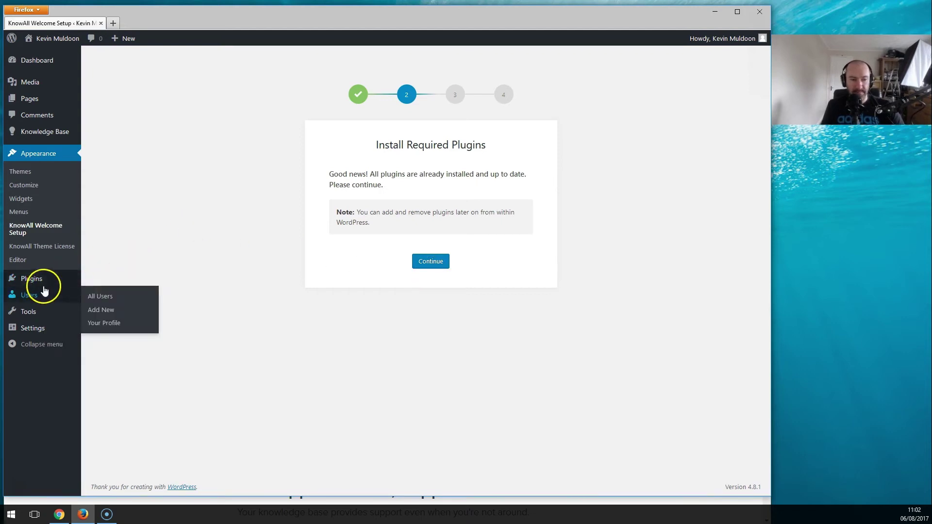
{"action": "right_click", "coordinate": [45, 285]}
{"action": "left_click", "coordinate": [85, 292]}
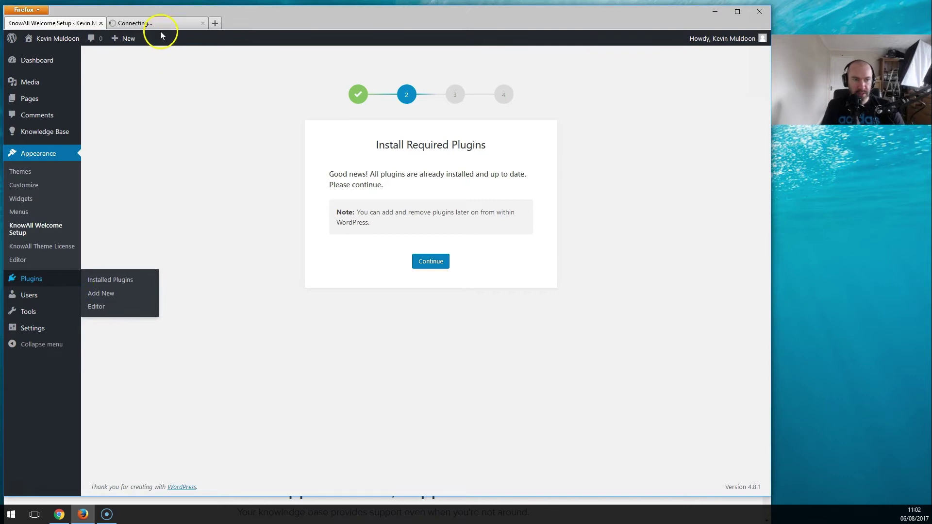
{"action": "left_click", "coordinate": [161, 24]}
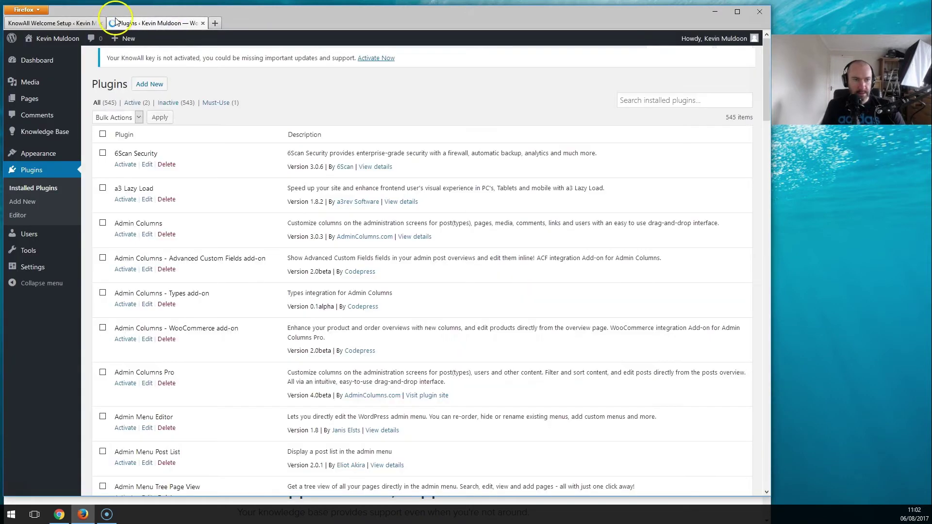
{"action": "left_click", "coordinate": [132, 109]}
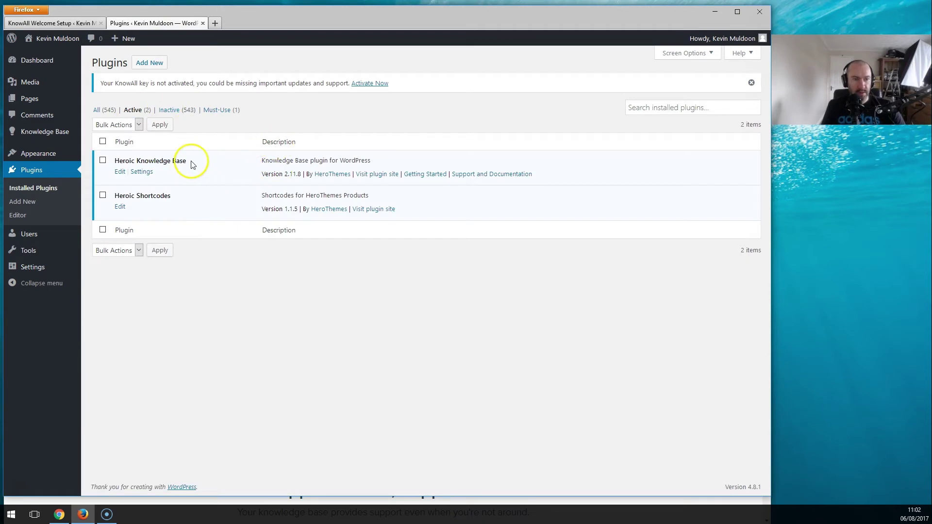
{"action": "left_click_drag", "start_coordinate": [193, 162], "coordinate": [107, 165]}
{"action": "left_click_drag", "start_coordinate": [174, 196], "coordinate": [115, 201]}
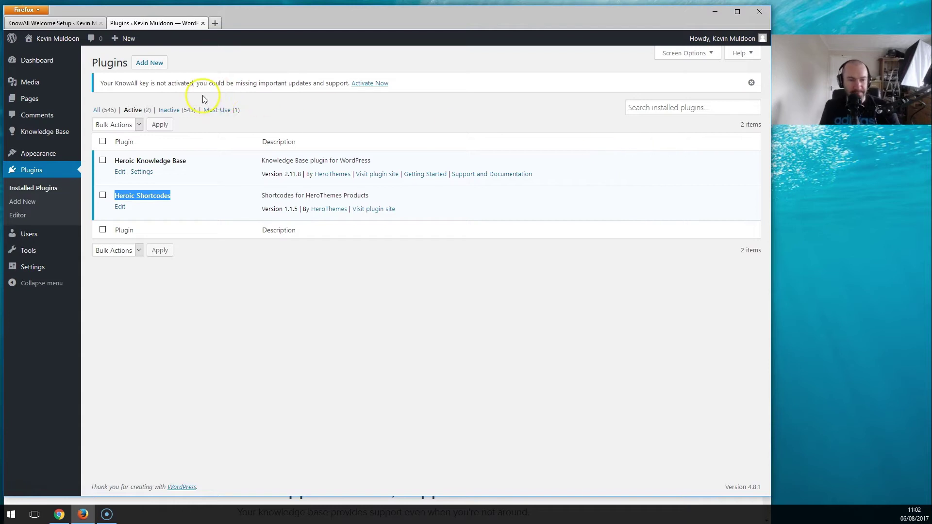
{"action": "left_click", "coordinate": [182, 193]}
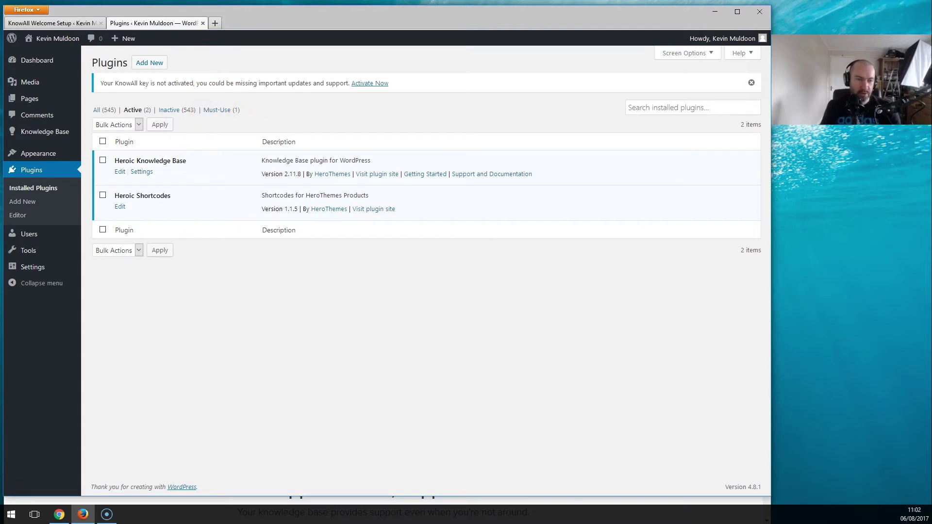
{"action": "left_click", "coordinate": [203, 22]}
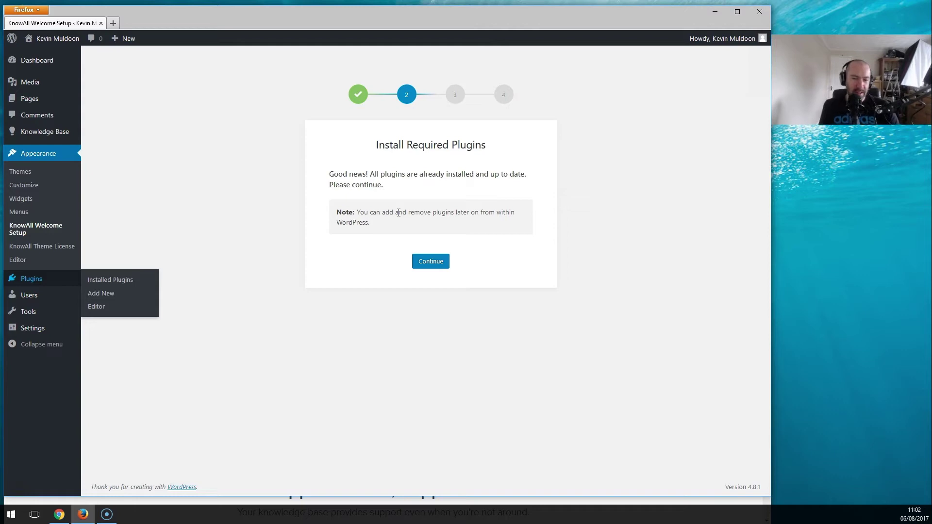
Continue past the required plugins stage and skip the sample content installation, opening the live site in a new tab along the way.
{"action": "left_click", "coordinate": [431, 262]}
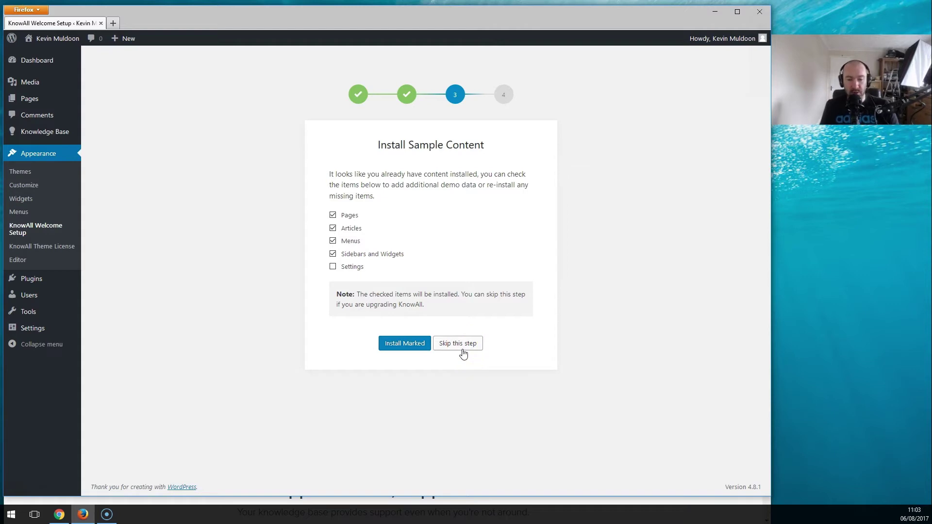
{"action": "mouse_move", "coordinate": [46, 35]}
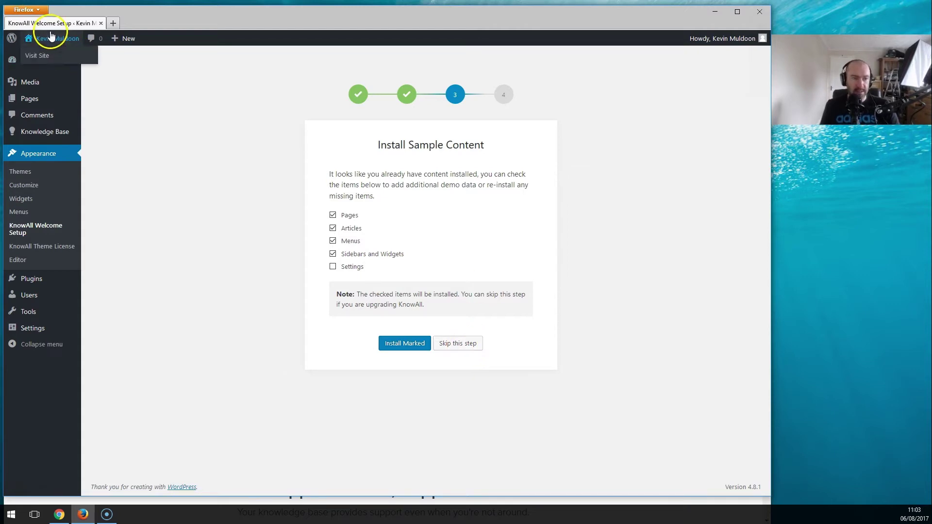
{"action": "right_click", "coordinate": [51, 54]}
{"action": "left_click", "coordinate": [73, 63]}
{"action": "left_click", "coordinate": [460, 345]}
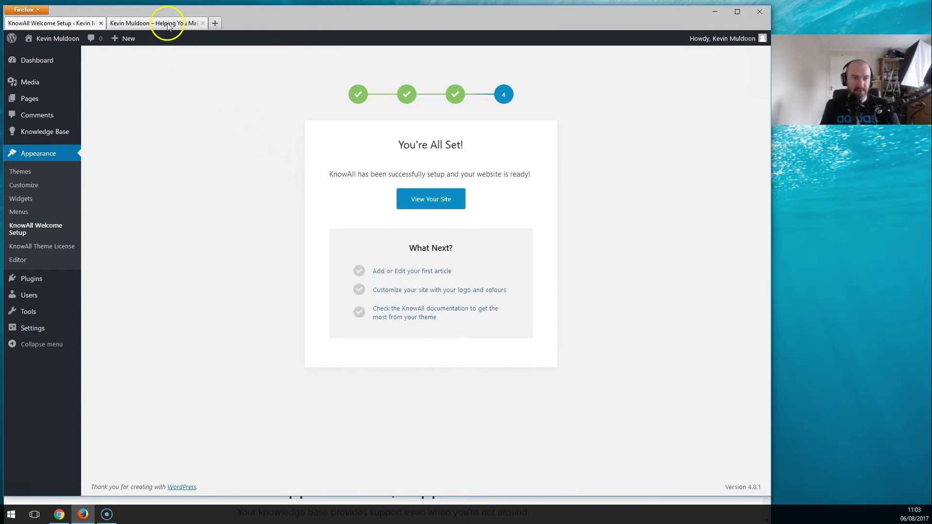
Look over the live site's KnowAll home page, including its help topics and popular articles, and close its tab.
{"action": "left_click", "coordinate": [167, 24]}
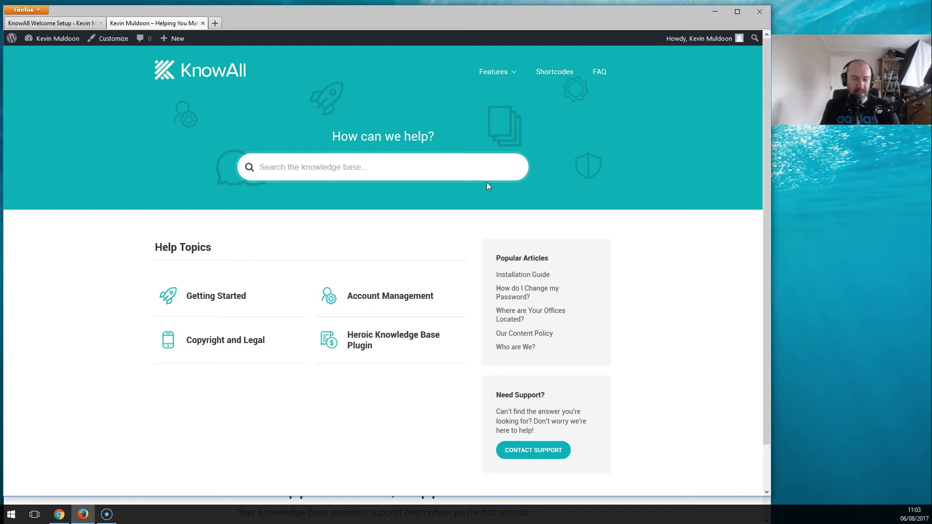
{"action": "left_click", "coordinate": [192, 21]}
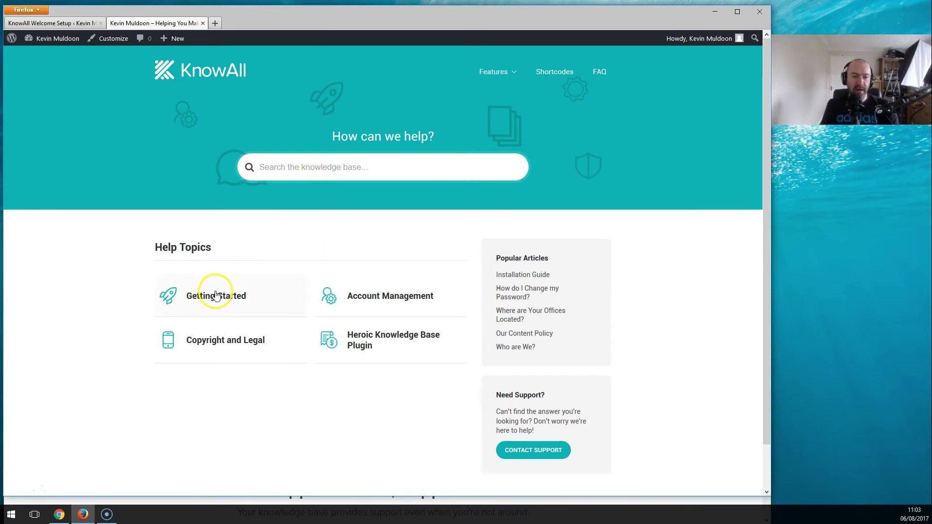
{"action": "left_click", "coordinate": [202, 23]}
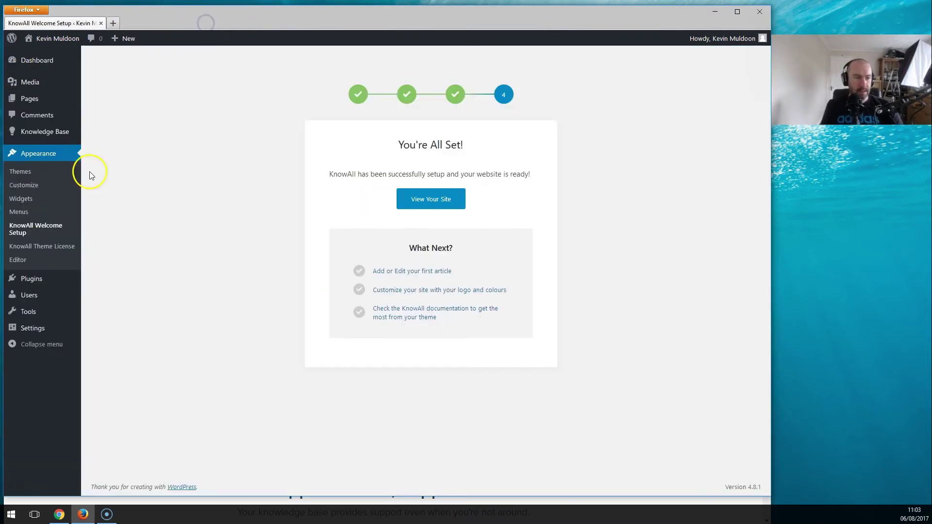
Open the Installation Guide knowledge base article for editing and examine its content and its all and most used article category lists.
{"action": "left_click", "coordinate": [73, 134]}
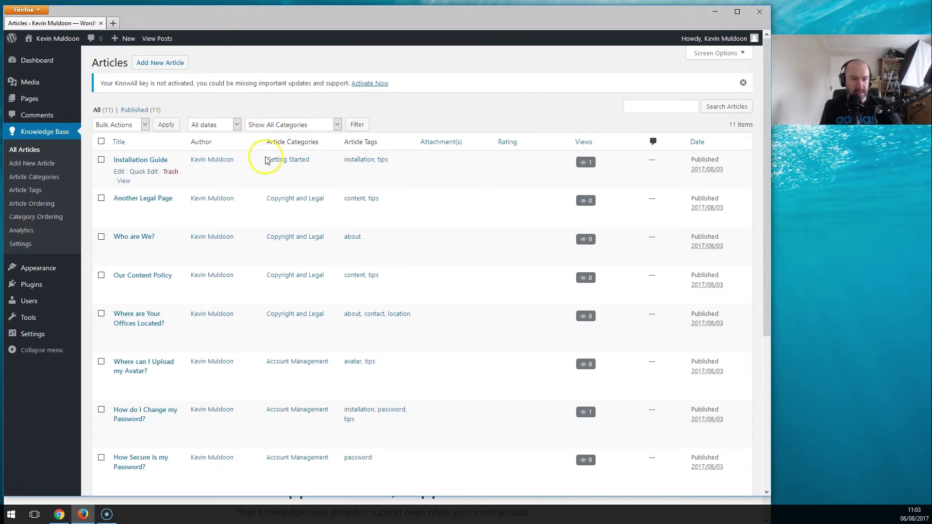
{"action": "mouse_move", "coordinate": [147, 162]}
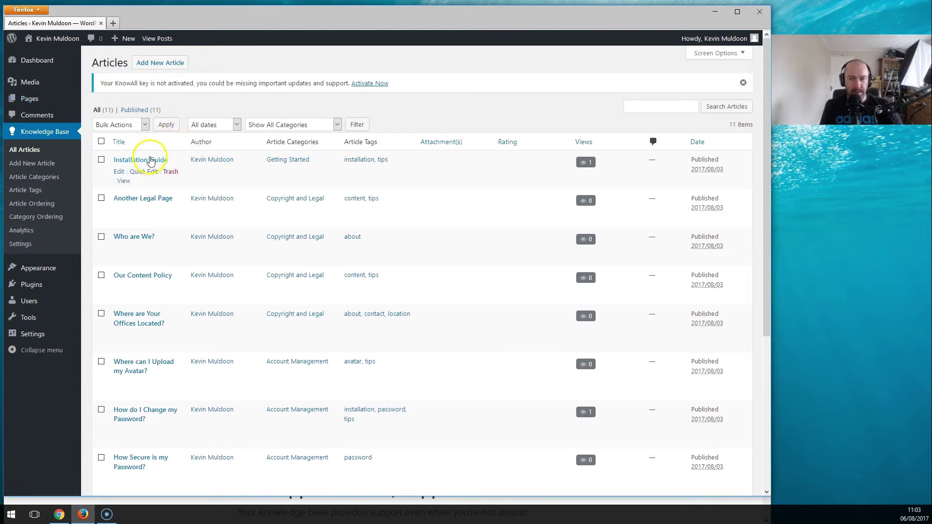
{"action": "left_click", "coordinate": [120, 171]}
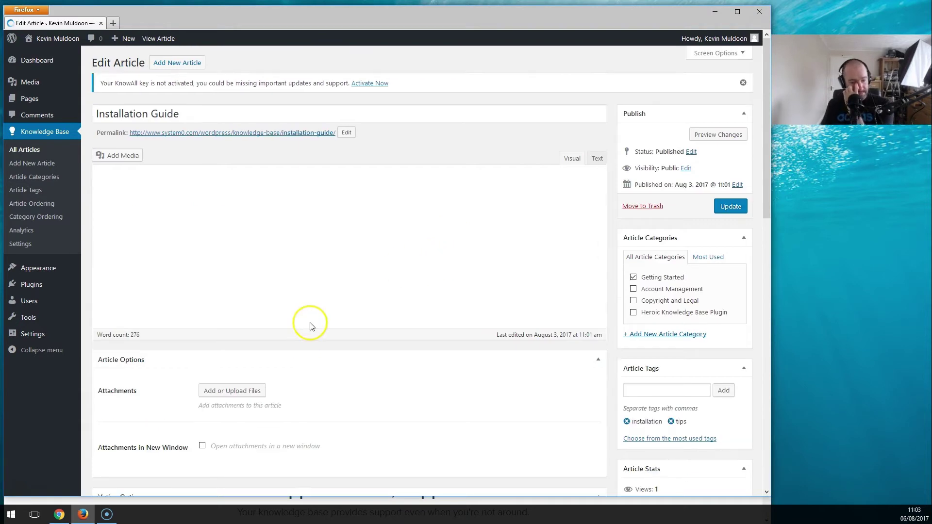
{"action": "scroll", "coordinate": [311, 326], "scroll_direction": "down", "scroll_amount": 6}
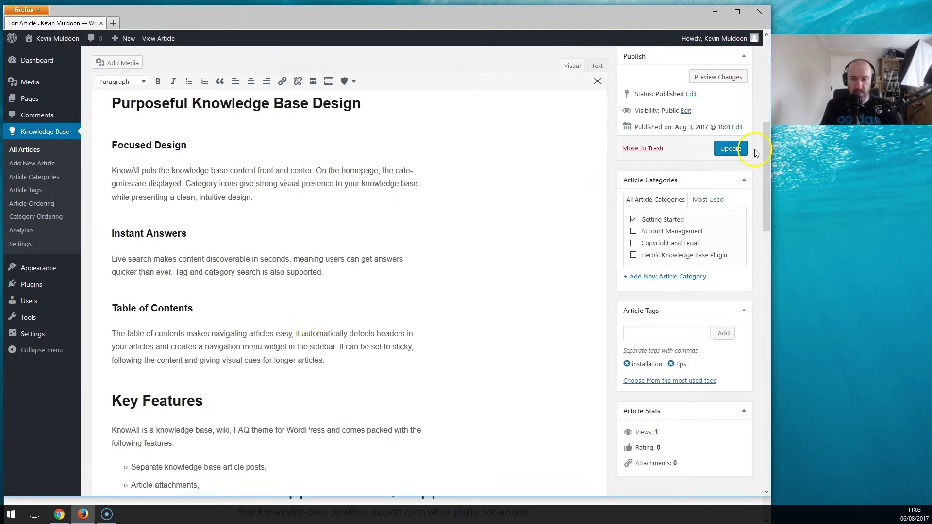
{"action": "left_click_drag", "start_coordinate": [769, 160], "coordinate": [764, 208]}
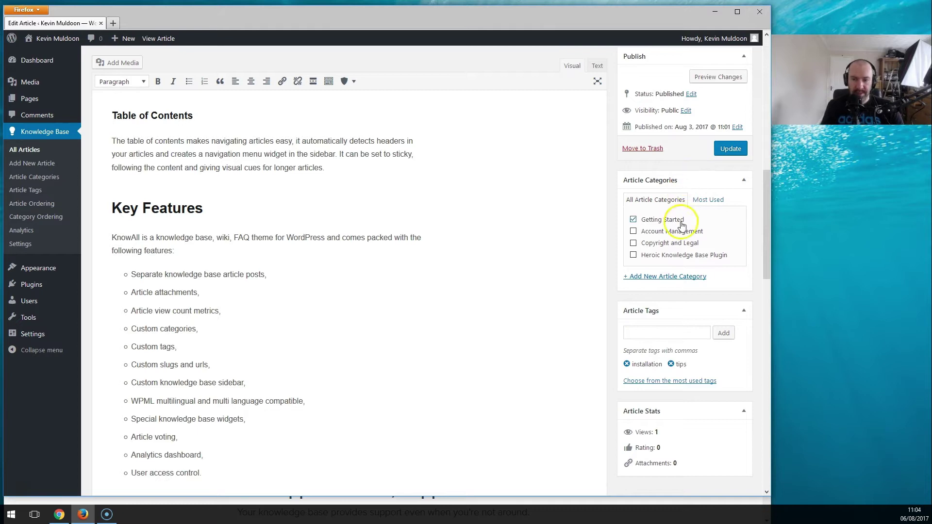
{"action": "left_click", "coordinate": [708, 199]}
{"action": "left_click", "coordinate": [656, 199]}
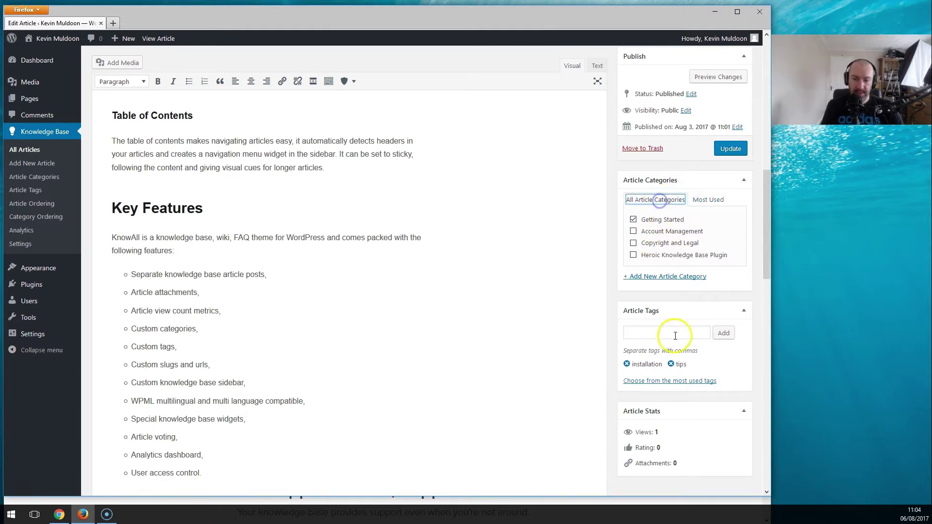
Examine the article's stats, attachment options, voting options, and votes and feedback table.
{"action": "left_click", "coordinate": [662, 446]}
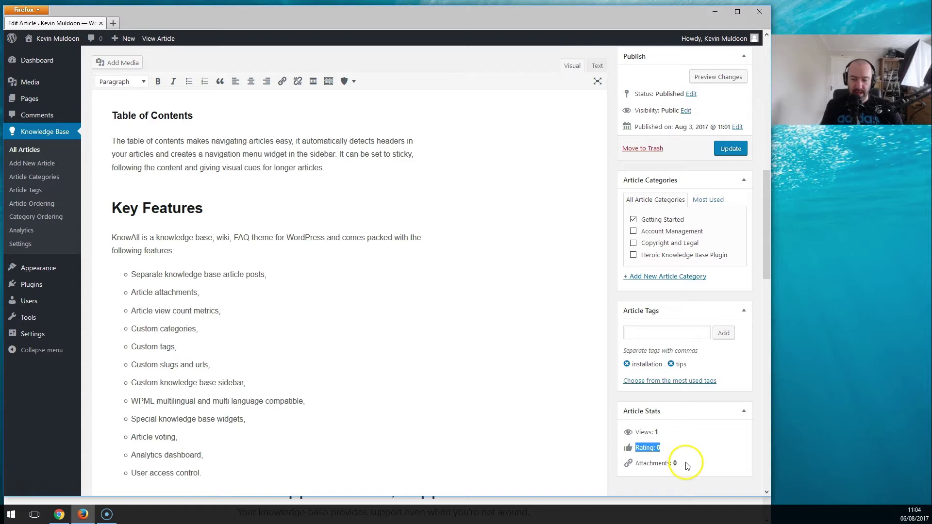
{"action": "left_click_drag", "start_coordinate": [764, 228], "coordinate": [745, 338]}
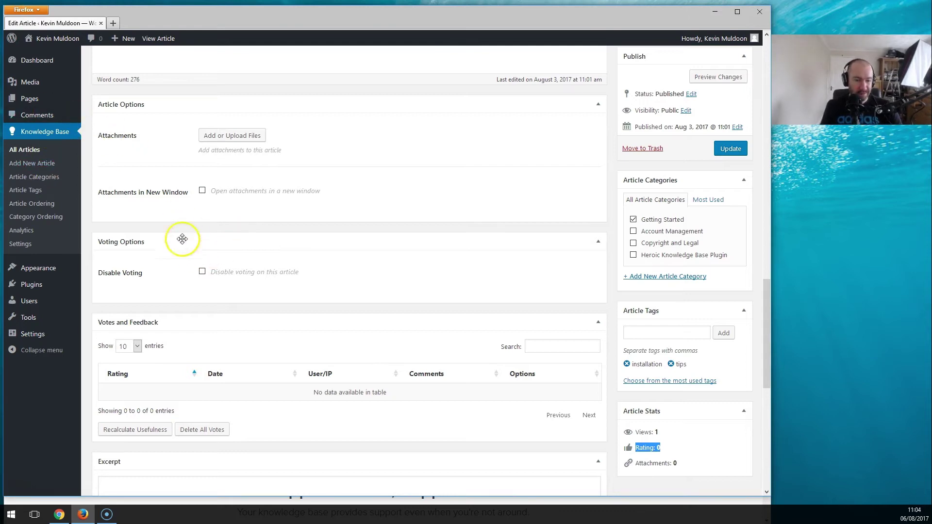
{"action": "scroll", "coordinate": [171, 304], "scroll_direction": "down", "scroll_amount": 2}
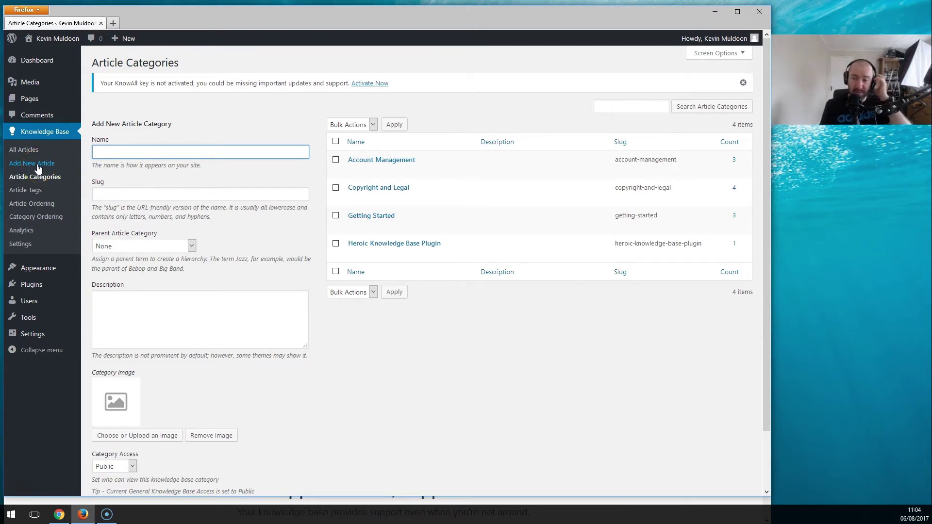
Look over the knowledge base's article categories and article tags, and open the article ordering page.
{"action": "left_click", "coordinate": [32, 181]}
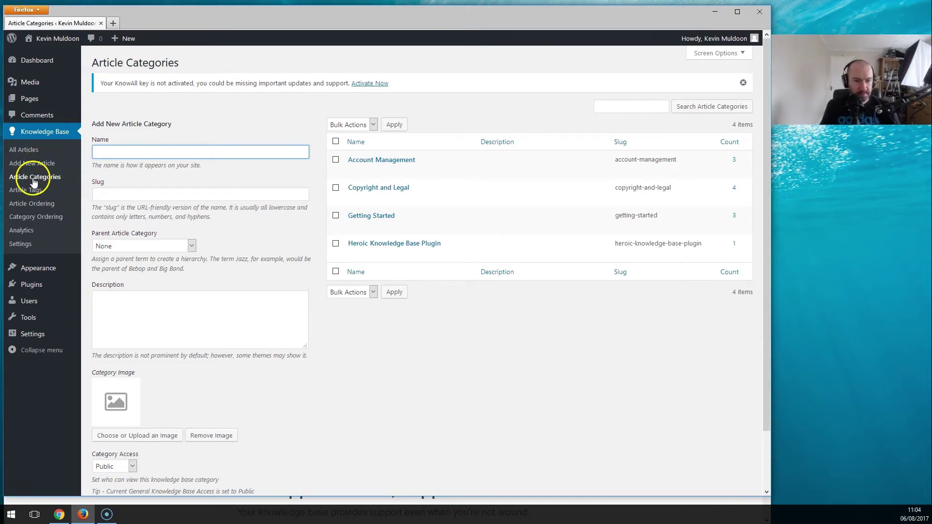
{"action": "left_click", "coordinate": [32, 190]}
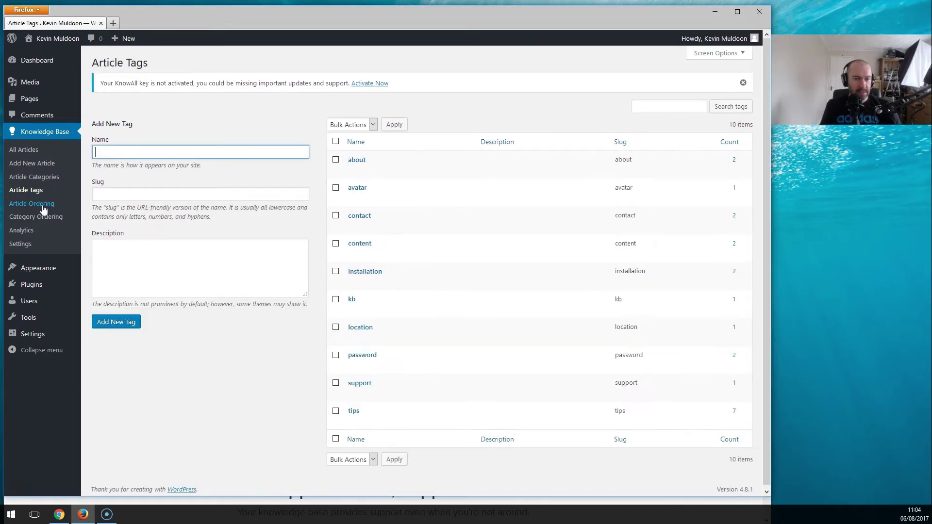
{"action": "left_click", "coordinate": [38, 205]}
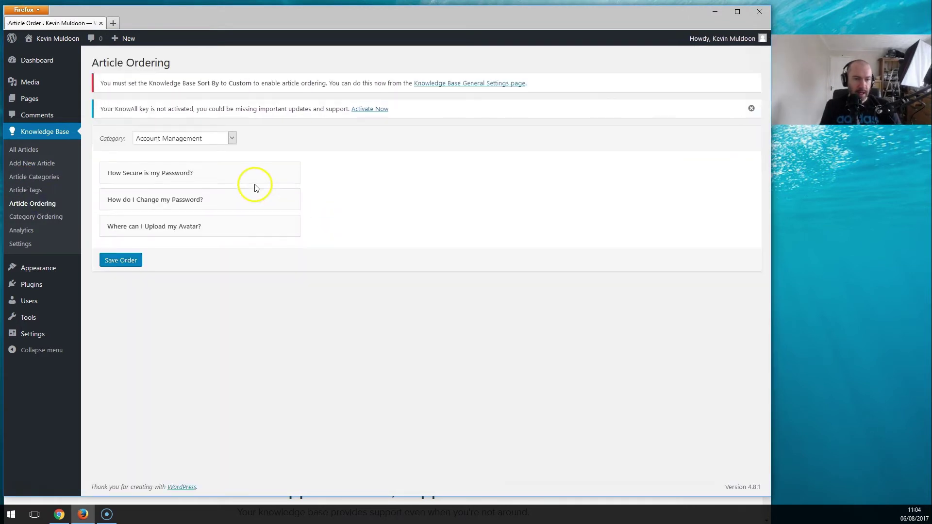
Rearrange the Getting Started articles as What You Need to Know, Installation Guide, How to Contact Support, without saving the order.
{"action": "left_click", "coordinate": [230, 139]}
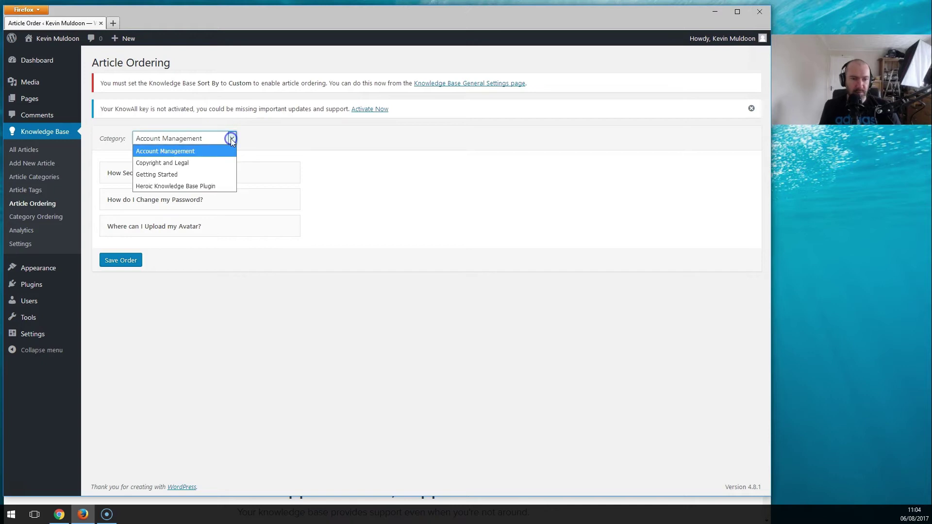
{"action": "left_click", "coordinate": [186, 176]}
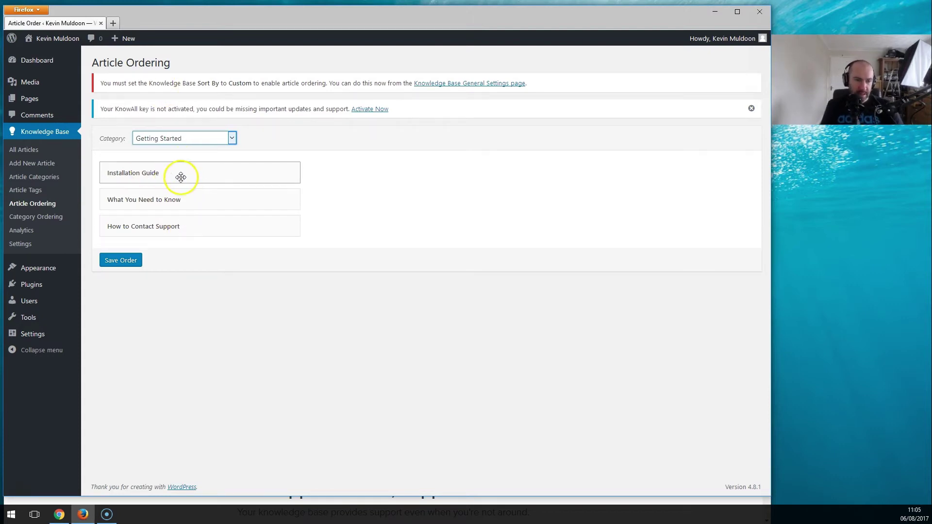
{"action": "left_click_drag", "start_coordinate": [182, 229], "coordinate": [176, 167]}
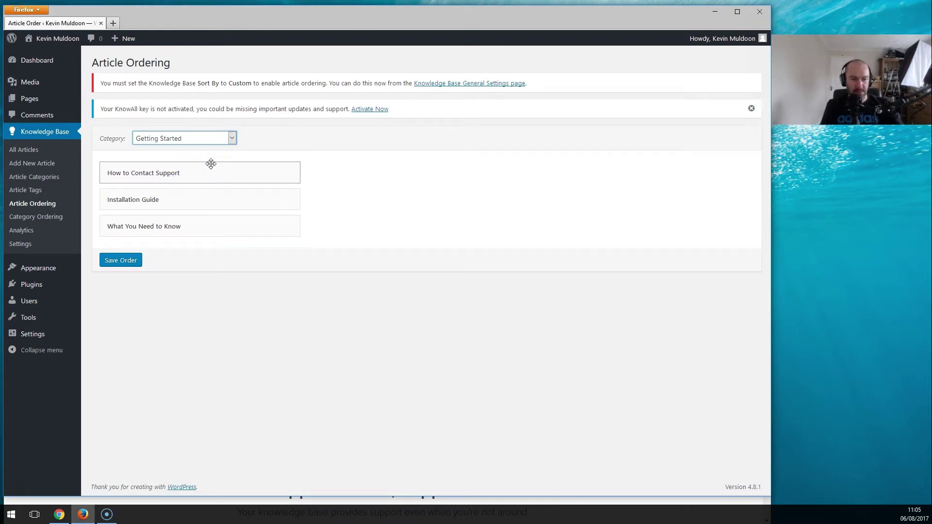
{"action": "left_click_drag", "start_coordinate": [205, 173], "coordinate": [205, 192]}
{"action": "left_click", "coordinate": [199, 195]}
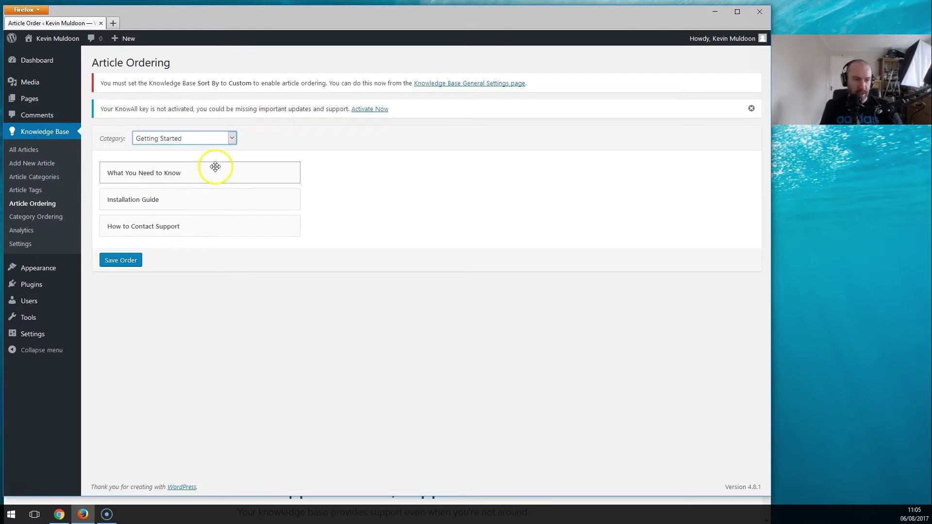
Rearrange the Copyright and Legal articles as Who are We?, Where are Your Offices Located?, Another Legal Page, Our Content Policy, without saving.
{"action": "left_click", "coordinate": [232, 139]}
{"action": "left_click", "coordinate": [196, 159]}
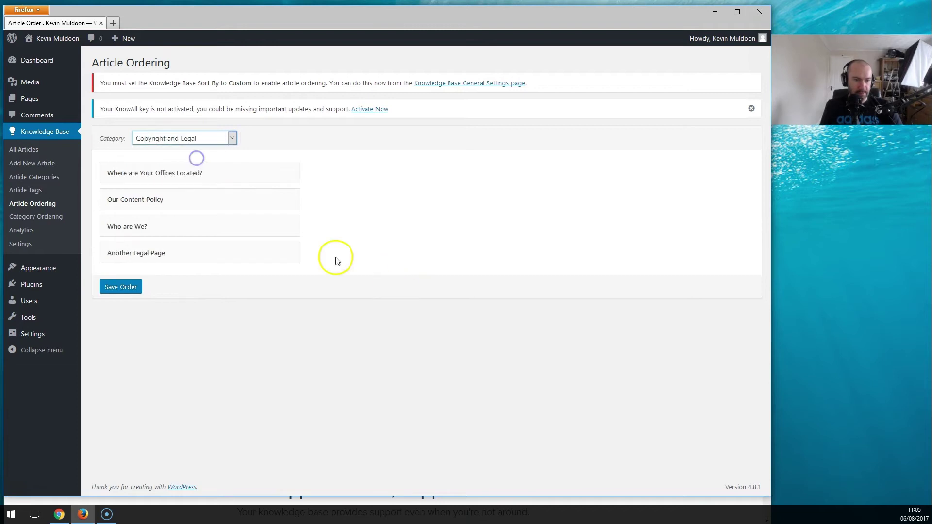
{"action": "left_click_drag", "start_coordinate": [165, 200], "coordinate": [170, 219]}
{"action": "left_click_drag", "start_coordinate": [186, 174], "coordinate": [188, 199]}
{"action": "left_click_drag", "start_coordinate": [185, 247], "coordinate": [183, 213]}
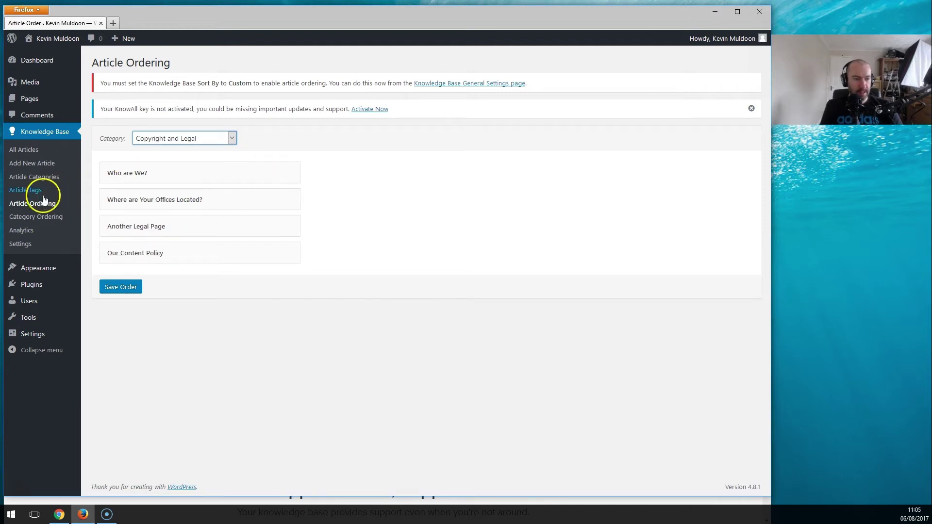
Reorder the article categories as Getting Started, Heroic Knowledge Base Plugin, Account Management, Copyright and Legal, and save the order.
{"action": "left_click", "coordinate": [46, 216]}
{"action": "left_click_drag", "start_coordinate": [224, 161], "coordinate": [202, 194]}
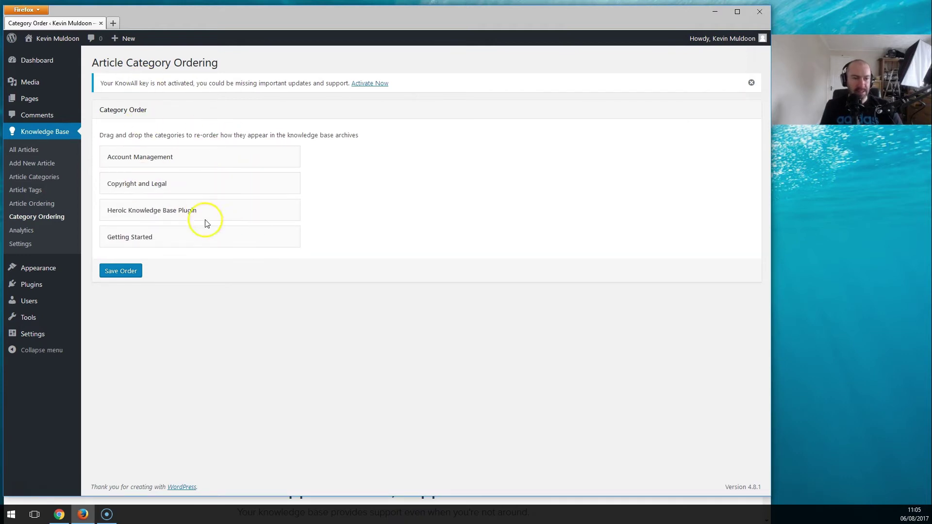
{"action": "left_click_drag", "start_coordinate": [177, 235], "coordinate": [181, 147]}
{"action": "left_click_drag", "start_coordinate": [183, 232], "coordinate": [179, 179]}
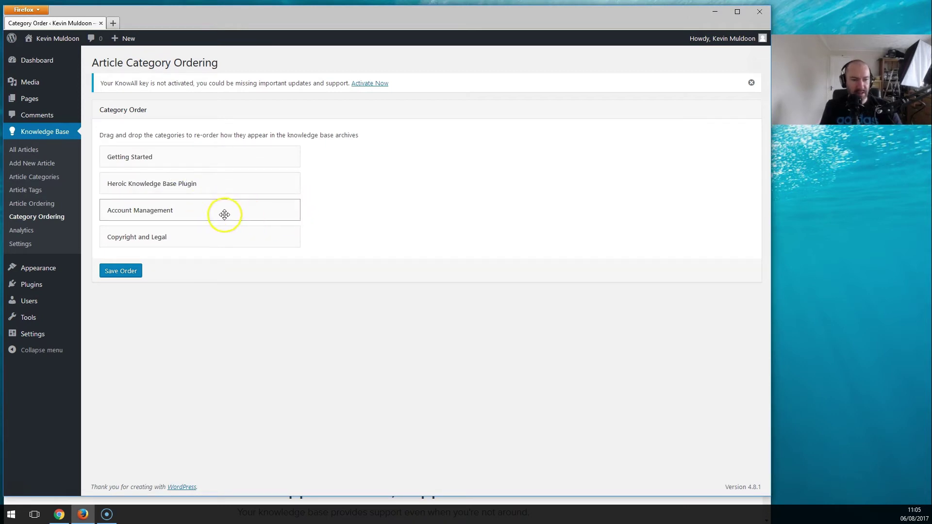
{"action": "left_click", "coordinate": [121, 271]}
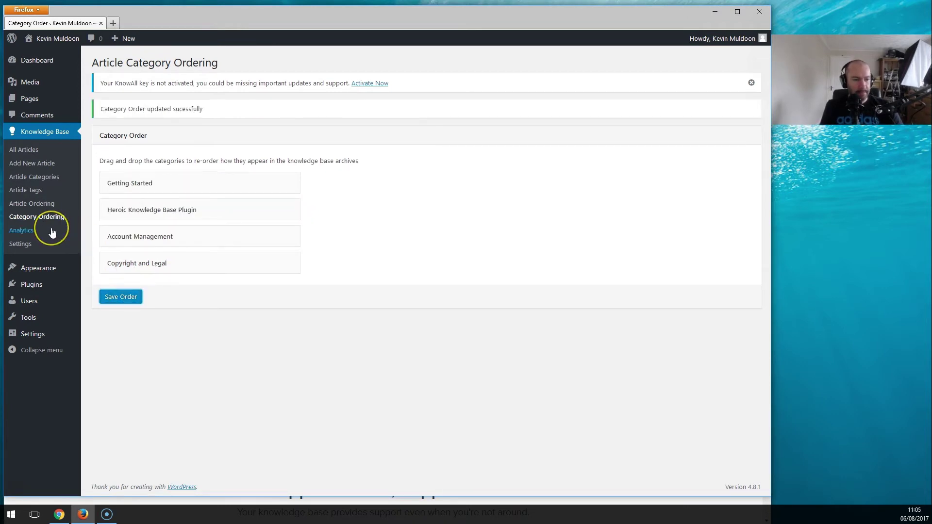
Examine the knowledge base analytics dashboard, including the searches versus transfers overview, article feedback votes and search effectiveness figures.
{"action": "left_click", "coordinate": [53, 232]}
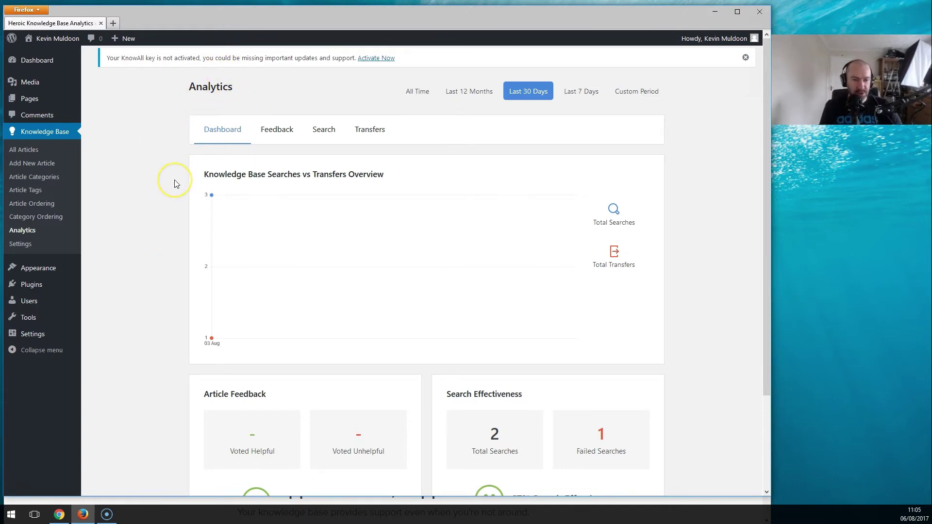
{"action": "scroll", "coordinate": [158, 243], "scroll_direction": "down", "scroll_amount": 3}
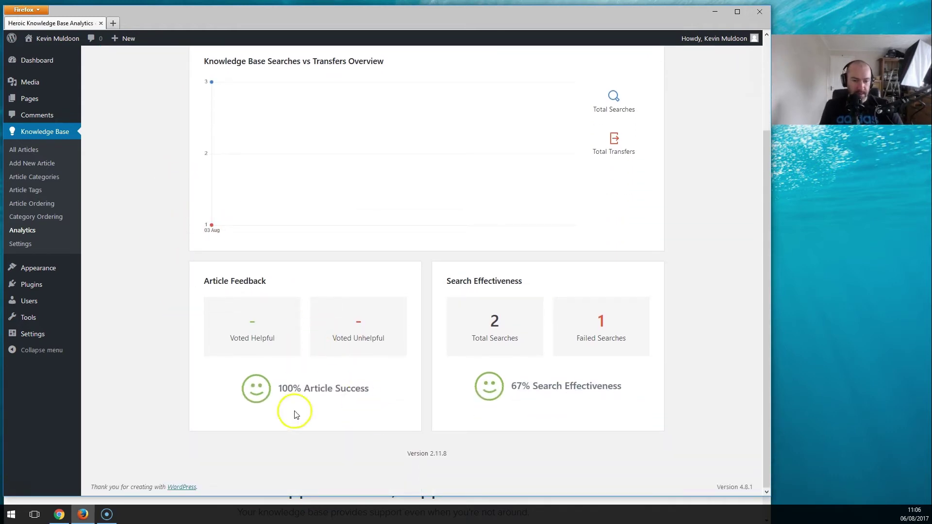
{"action": "triple_click", "coordinate": [259, 333]}
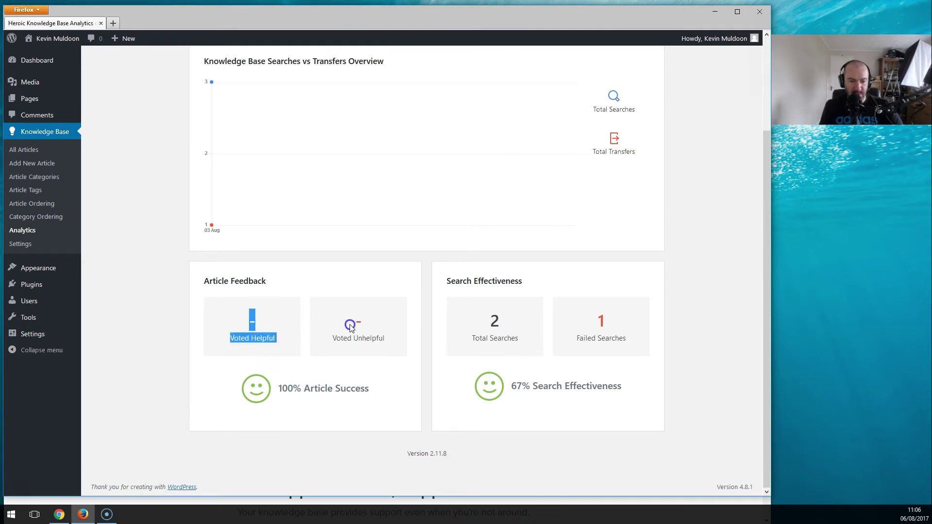
{"action": "left_click", "coordinate": [359, 322]}
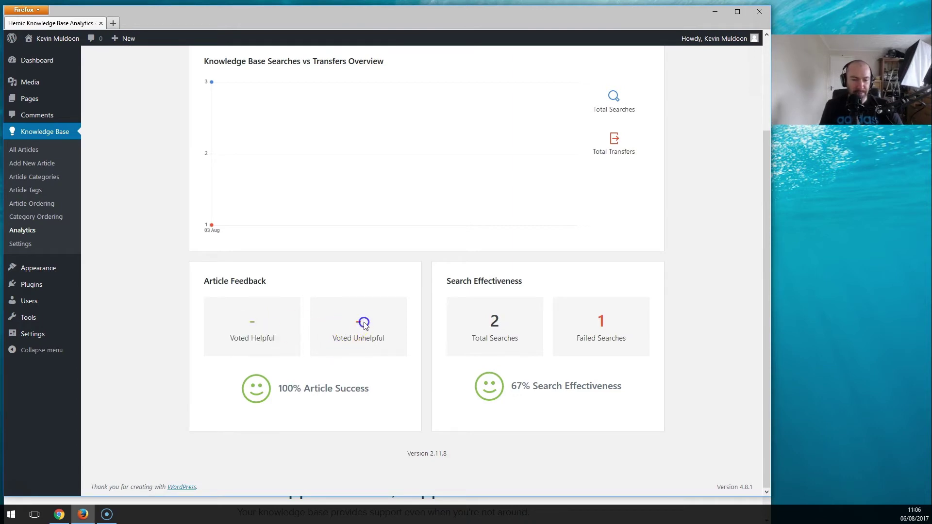
{"action": "triple_click", "coordinate": [229, 324]}
{"action": "left_click", "coordinate": [258, 325]}
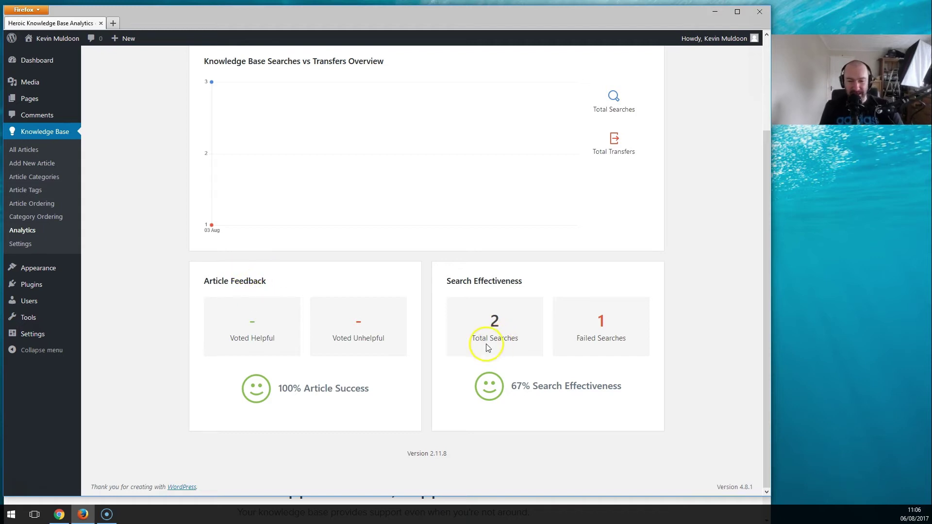
{"action": "left_click_drag", "start_coordinate": [489, 319], "coordinate": [512, 330]}
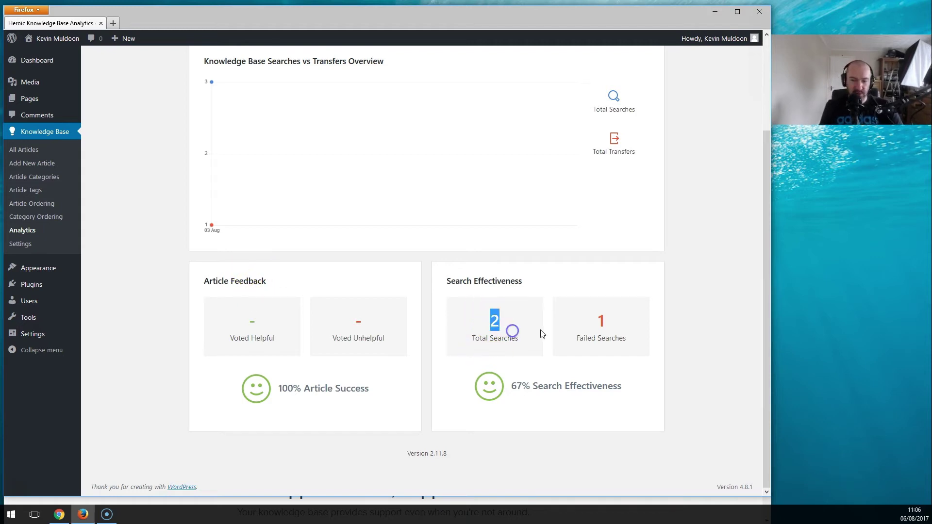
{"action": "left_click_drag", "start_coordinate": [597, 315], "coordinate": [607, 327]}
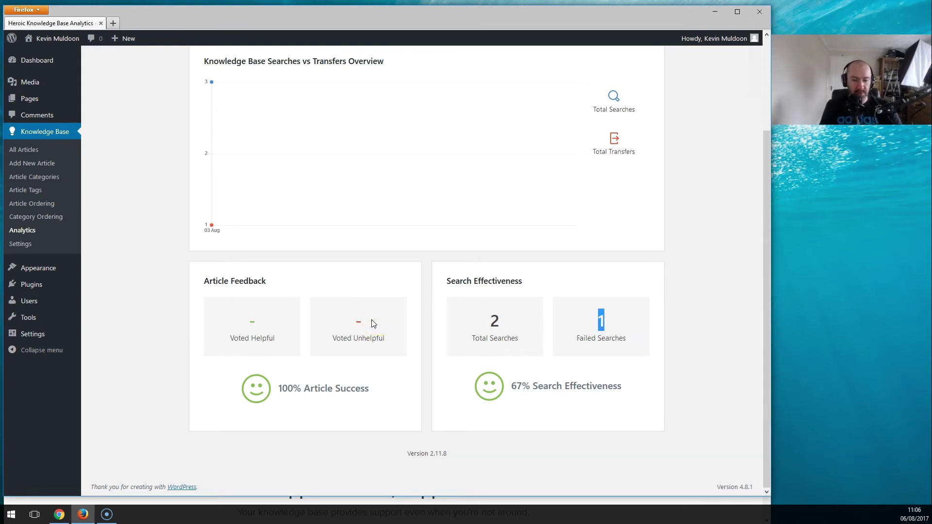
{"action": "left_click", "coordinate": [366, 333]}
{"action": "scroll", "coordinate": [366, 333], "scroll_direction": "up", "scroll_amount": 3}
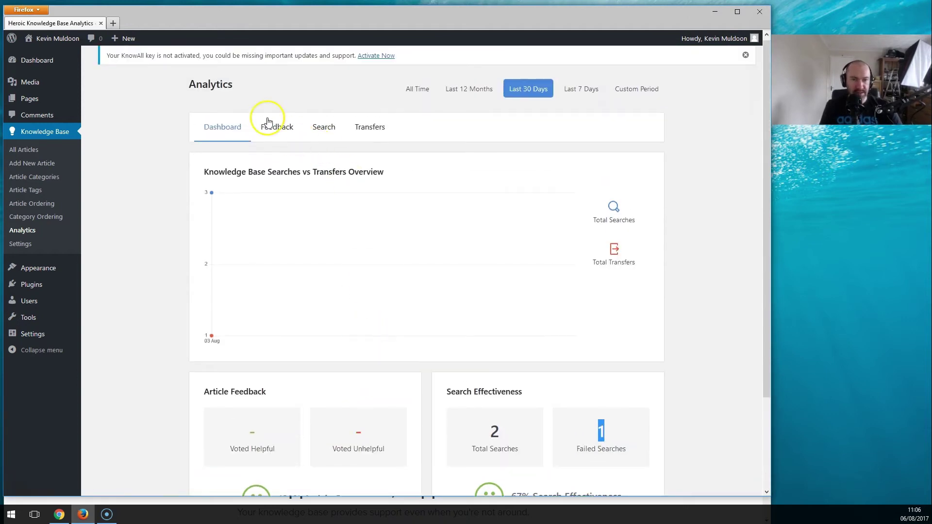
View the feedback analytics, and examine the search analytics' popular searches and search overview chart.
{"action": "left_click", "coordinate": [280, 128]}
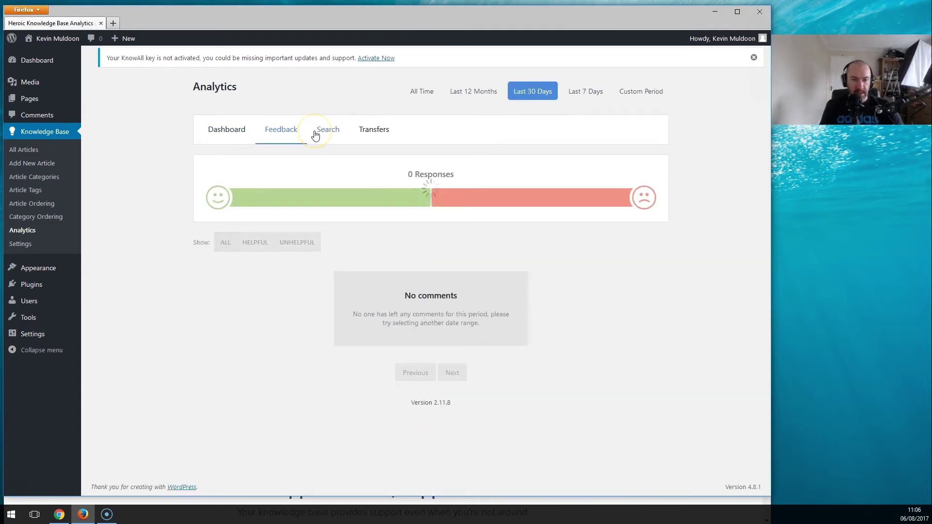
{"action": "left_click", "coordinate": [325, 133]}
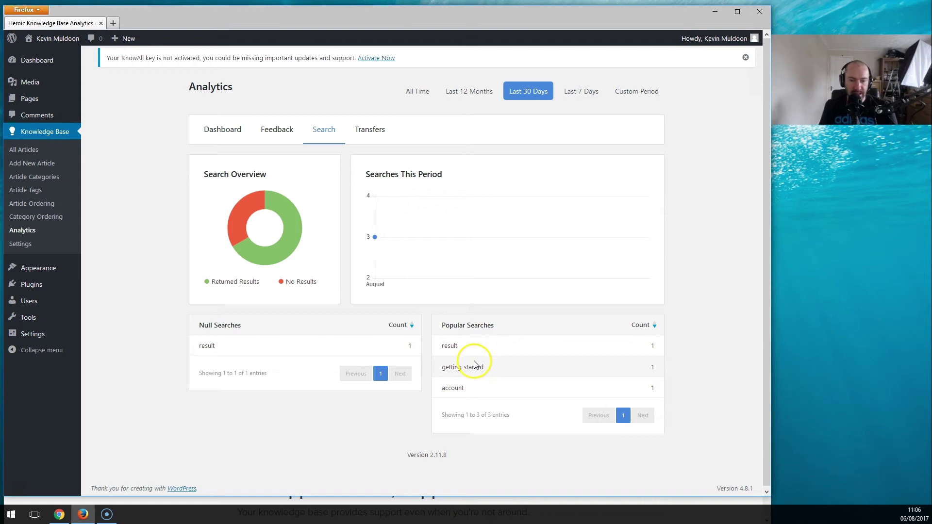
{"action": "double_click", "coordinate": [440, 346]}
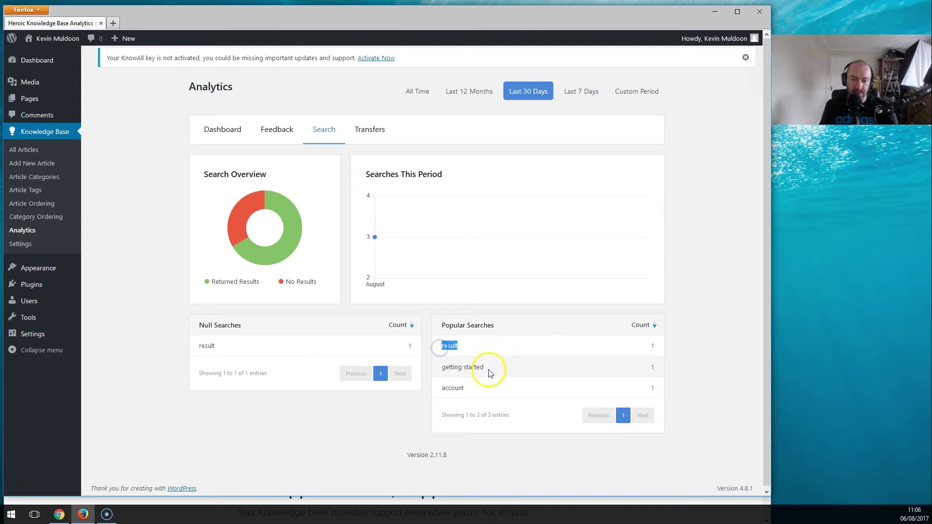
{"action": "left_click_drag", "start_coordinate": [485, 370], "coordinate": [436, 393]}
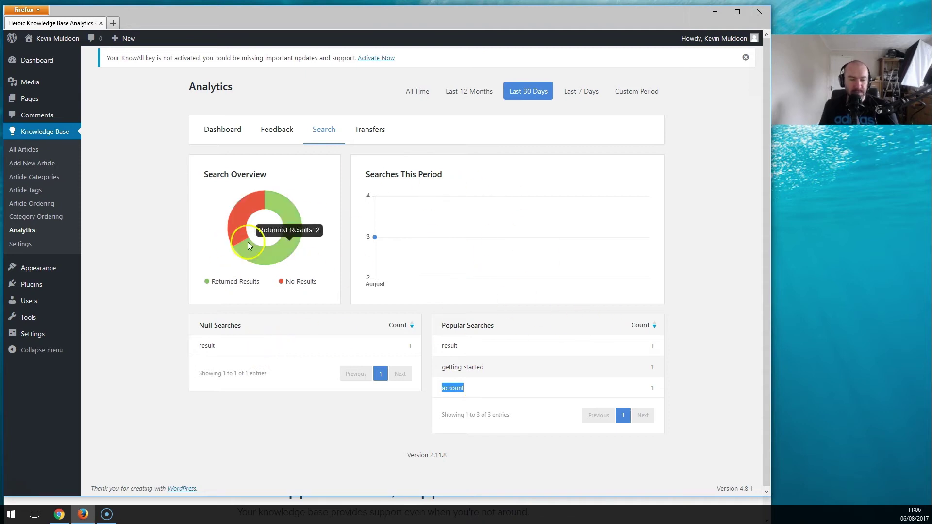
{"action": "mouse_move", "coordinate": [270, 262]}
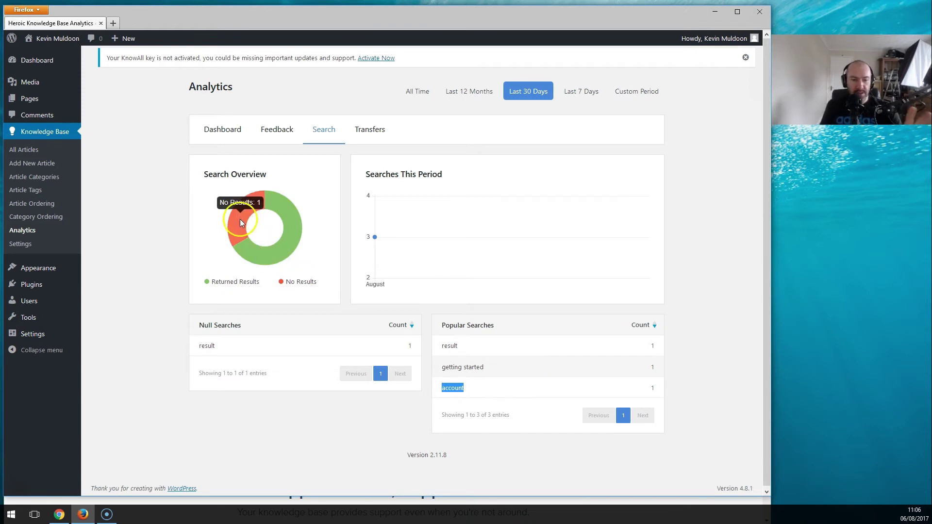
Examine the null searches list and compare it with the popular searches and their counts.
{"action": "left_click_drag", "start_coordinate": [233, 348], "coordinate": [264, 329]}
{"action": "left_click_drag", "start_coordinate": [222, 349], "coordinate": [198, 347]}
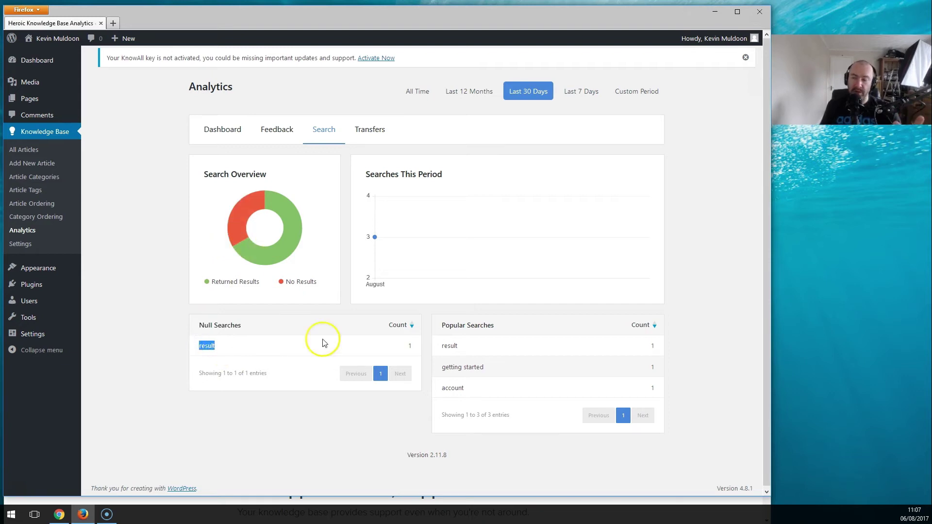
{"action": "mouse_move", "coordinate": [375, 282]}
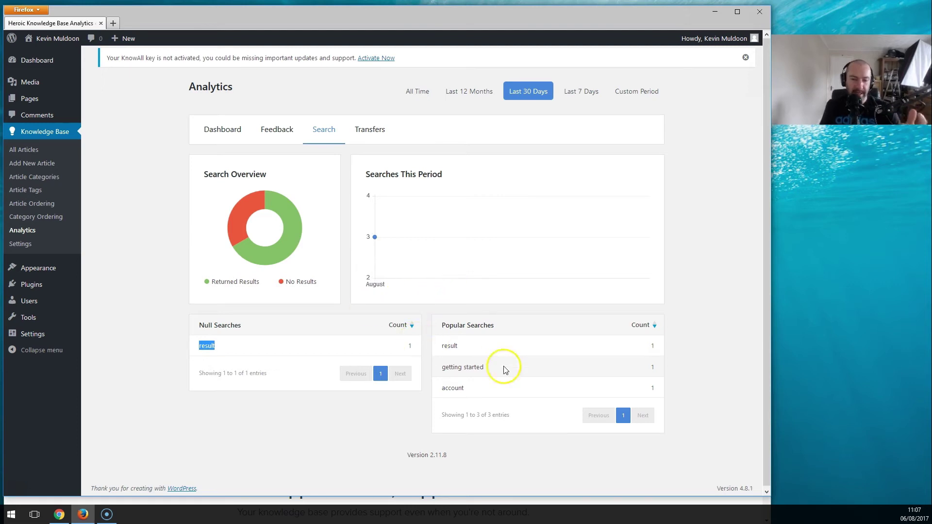
{"action": "left_click", "coordinate": [470, 346]}
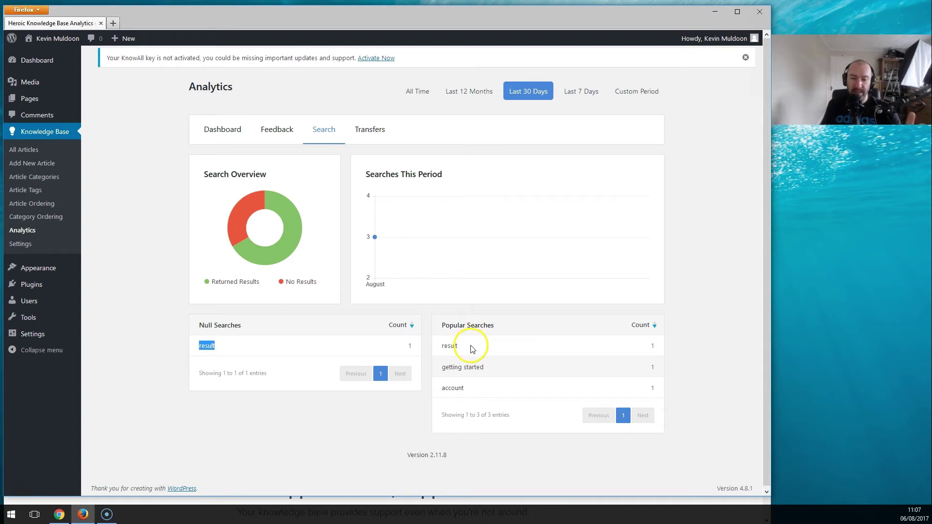
{"action": "left_click", "coordinate": [654, 324]}
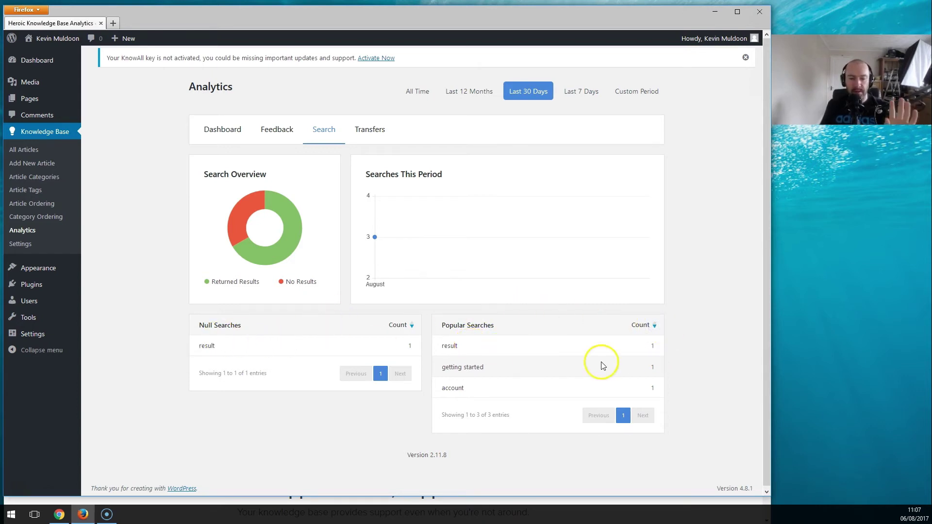
{"action": "left_click", "coordinate": [227, 324]}
{"action": "left_click_drag", "start_coordinate": [228, 324], "coordinate": [199, 326]}
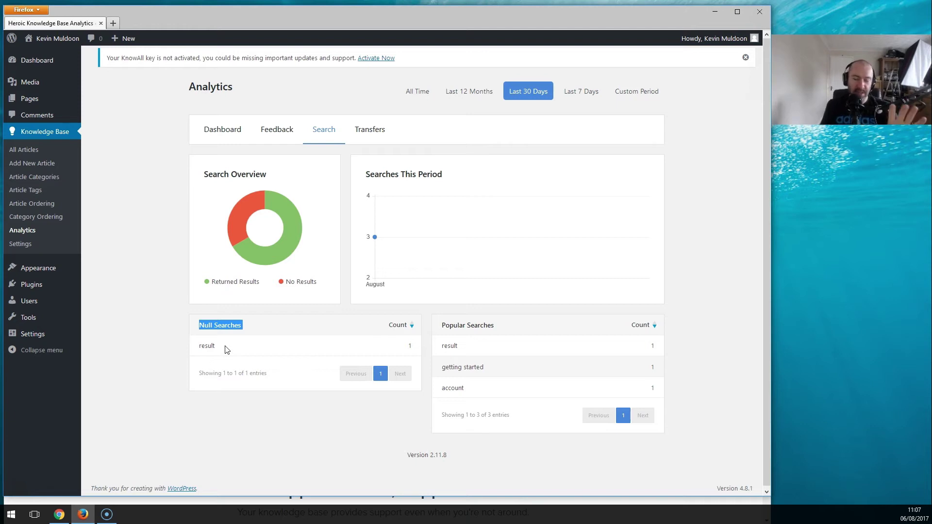
{"action": "left_click", "coordinate": [259, 332]}
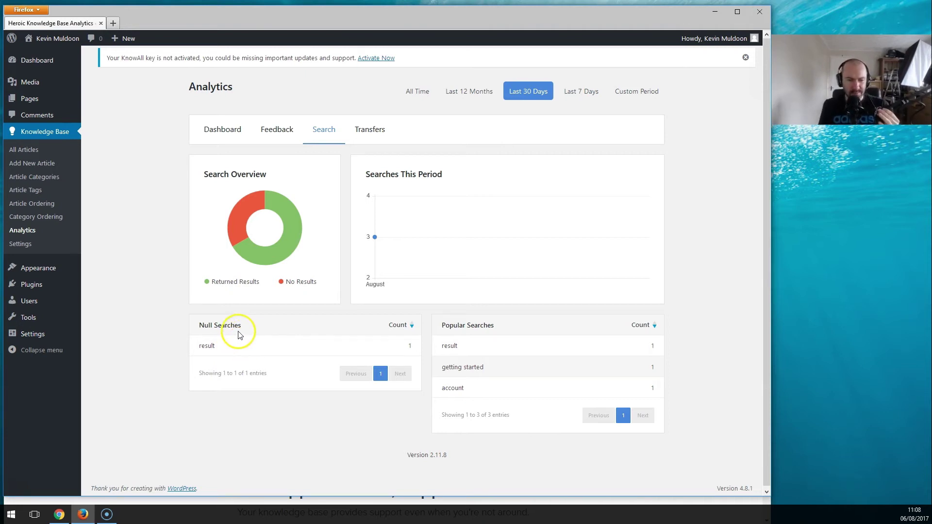
{"action": "left_click", "coordinate": [286, 139]}
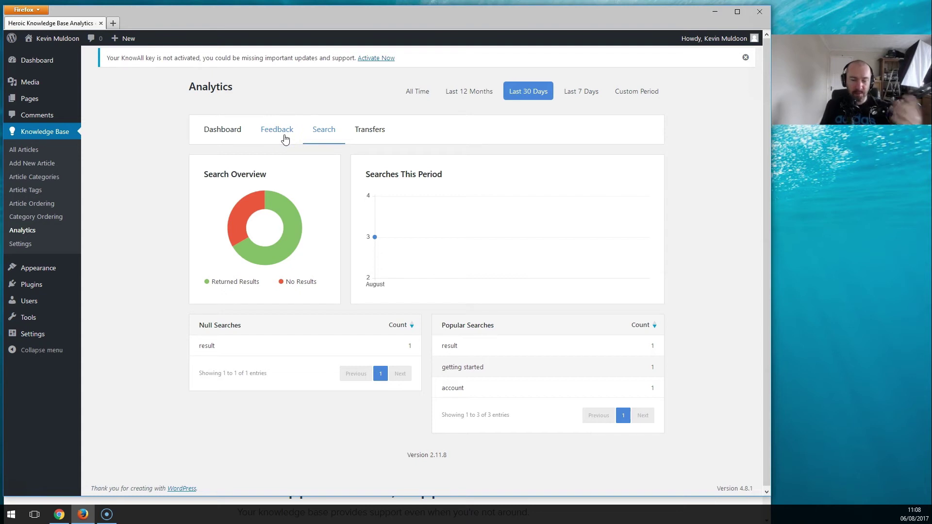
Examine the transfers analytics, including the transfer overview and the category and article transfer tables.
{"action": "left_click", "coordinate": [282, 139]}
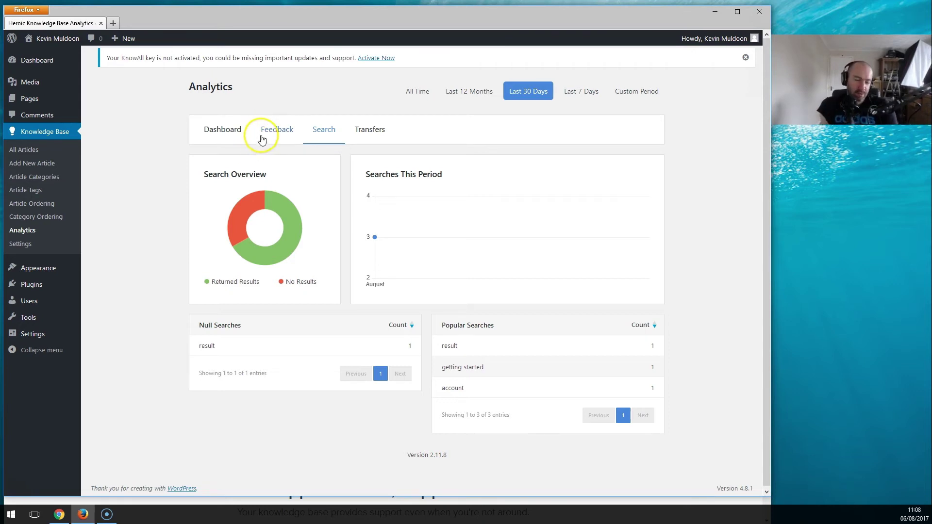
{"action": "left_click", "coordinate": [284, 139]}
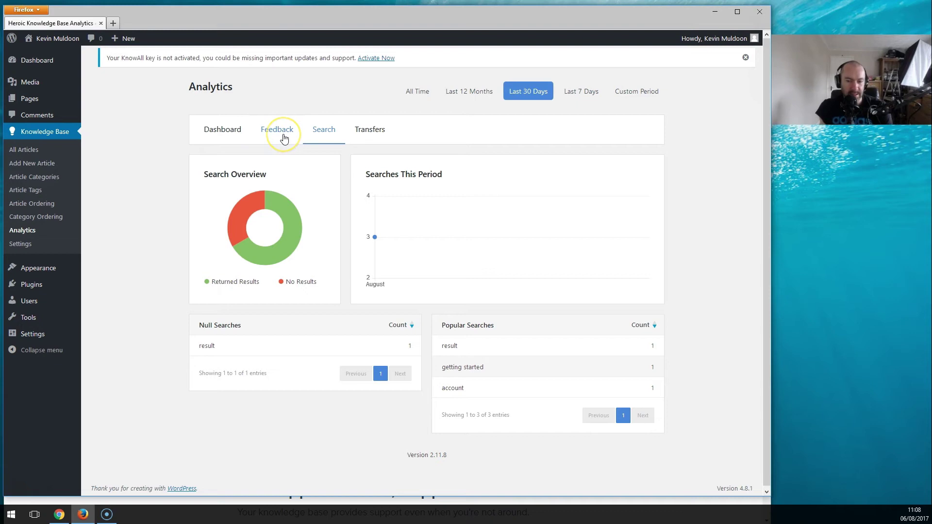
{"action": "left_click", "coordinate": [370, 134]}
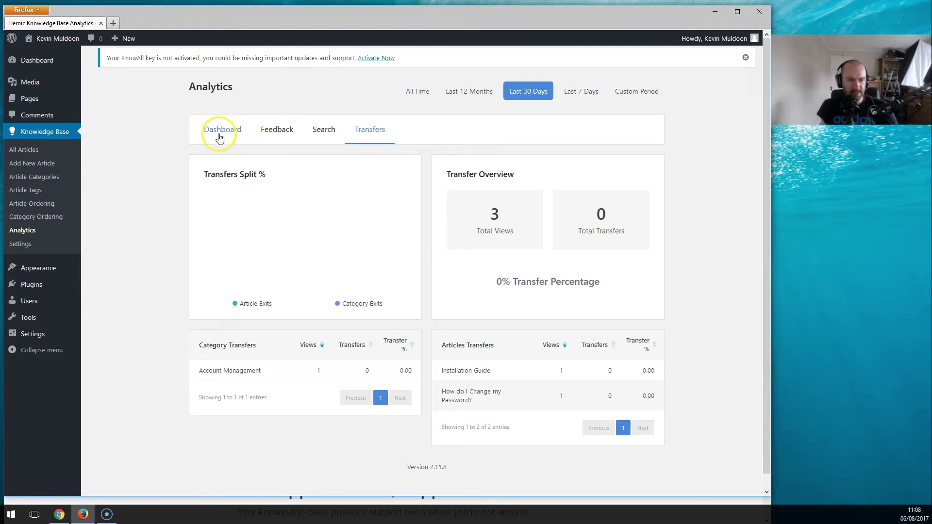
Examine the knowledge base's general settings, including the article sort criteria, the sort order and the number of articles.
{"action": "left_click", "coordinate": [21, 244]}
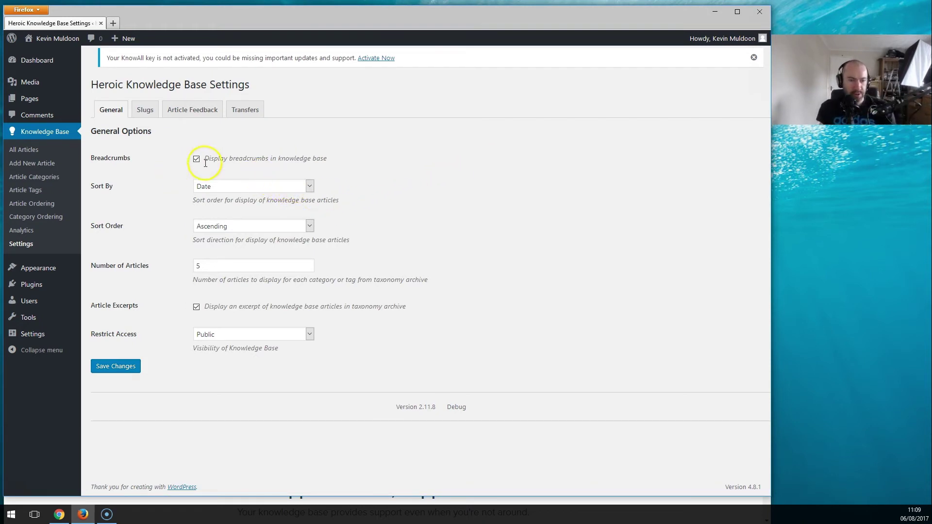
{"action": "left_click", "coordinate": [310, 185]}
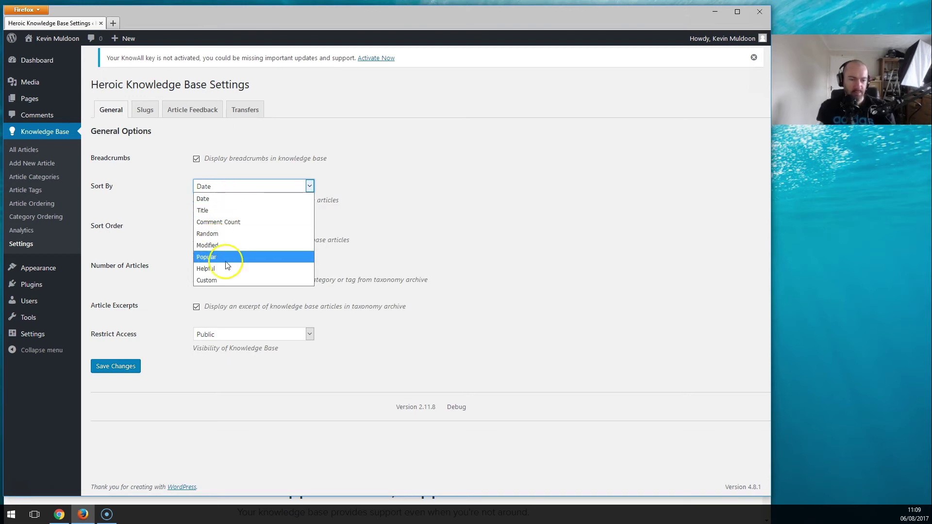
{"action": "left_click", "coordinate": [371, 187]}
{"action": "left_click", "coordinate": [276, 186]}
{"action": "left_click", "coordinate": [448, 202]}
{"action": "left_click", "coordinate": [292, 225]}
{"action": "left_click", "coordinate": [379, 214]}
{"action": "left_click", "coordinate": [236, 265]}
{"action": "left_click_drag", "start_coordinate": [237, 265], "coordinate": [174, 262]}
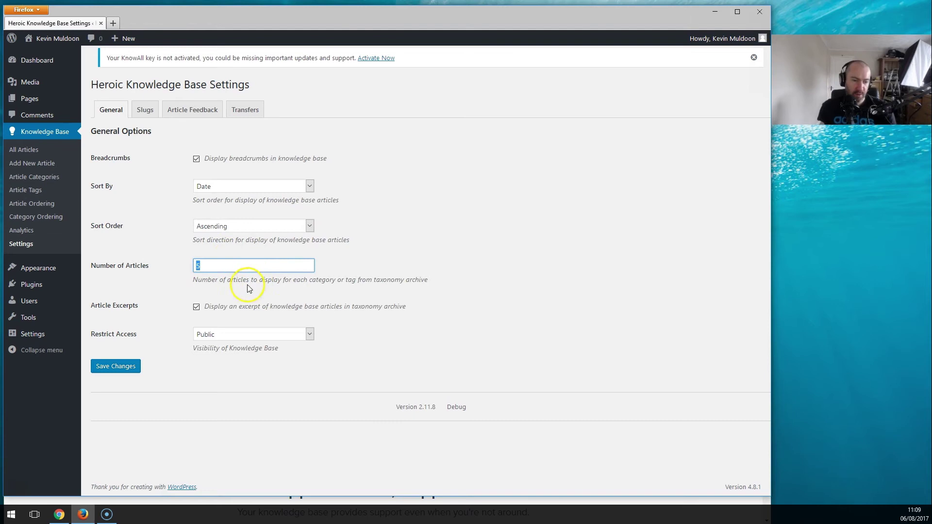
Set the knowledge base's Restrict Access option to Logged In.
{"action": "left_click", "coordinate": [309, 335]}
{"action": "left_click", "coordinate": [244, 358]}
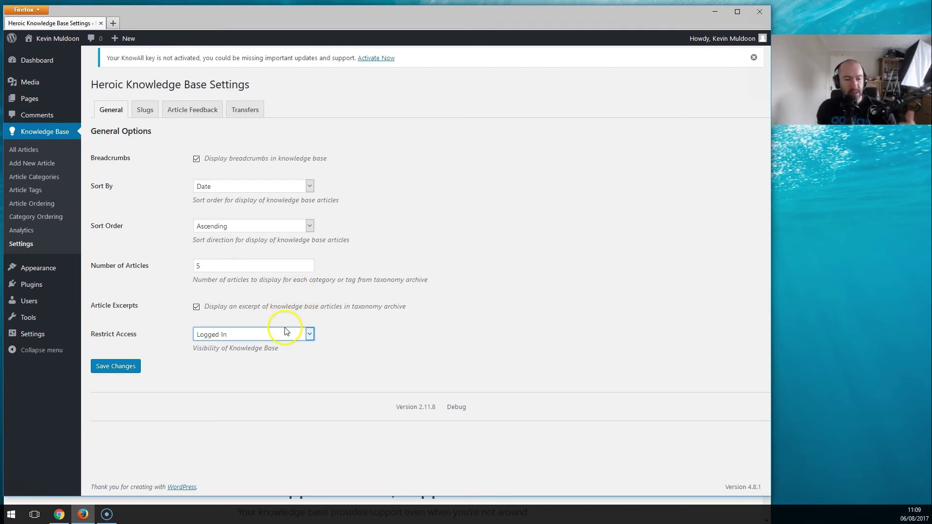
{"action": "left_click", "coordinate": [236, 338]}
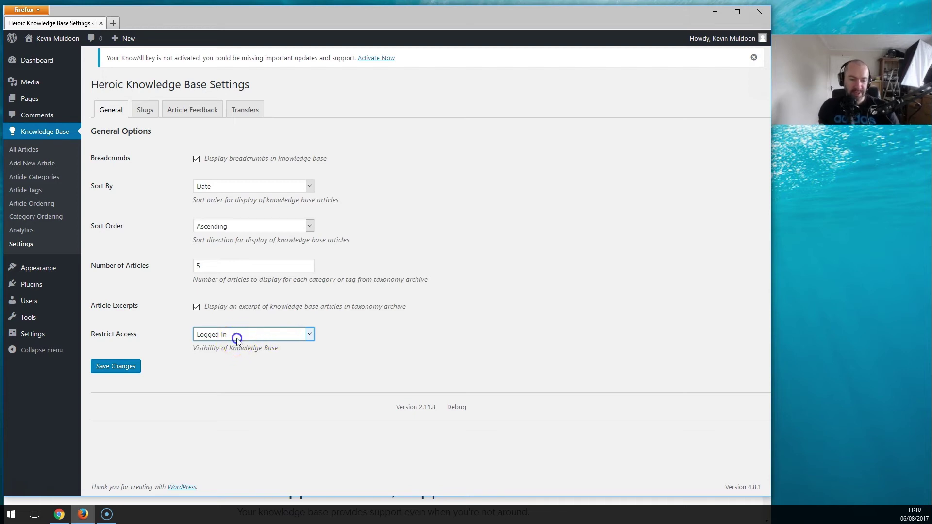
Review the knowledge base's slug, article feedback and transfer settings, including the default transfer URL.
{"action": "left_click", "coordinate": [148, 110]}
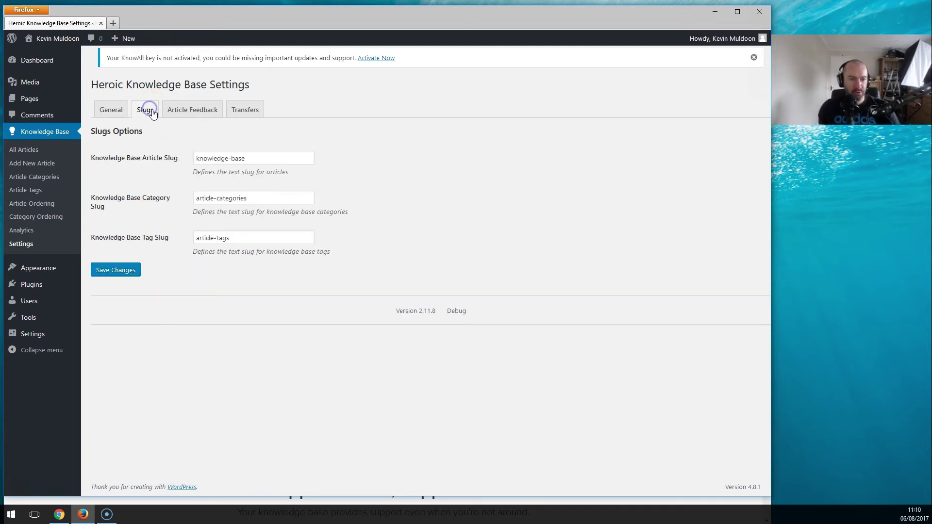
{"action": "left_click", "coordinate": [189, 112]}
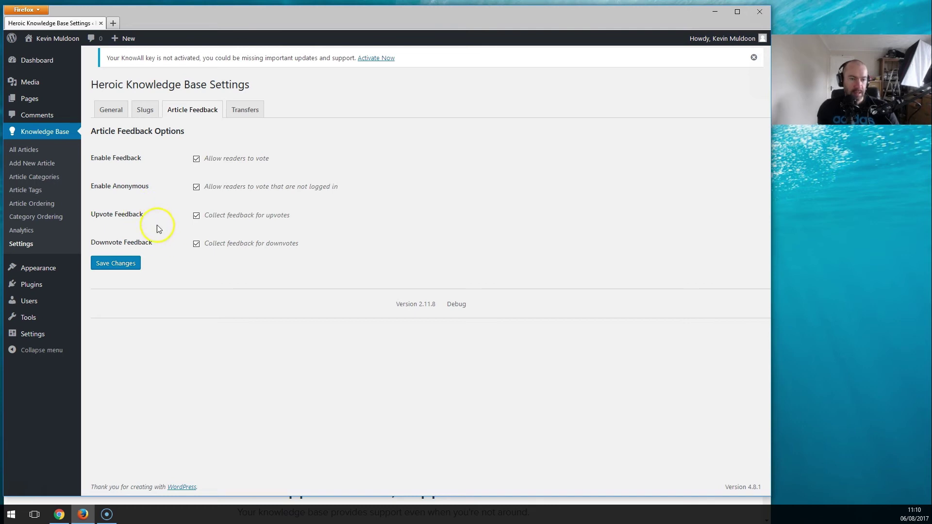
{"action": "left_click", "coordinate": [249, 109]}
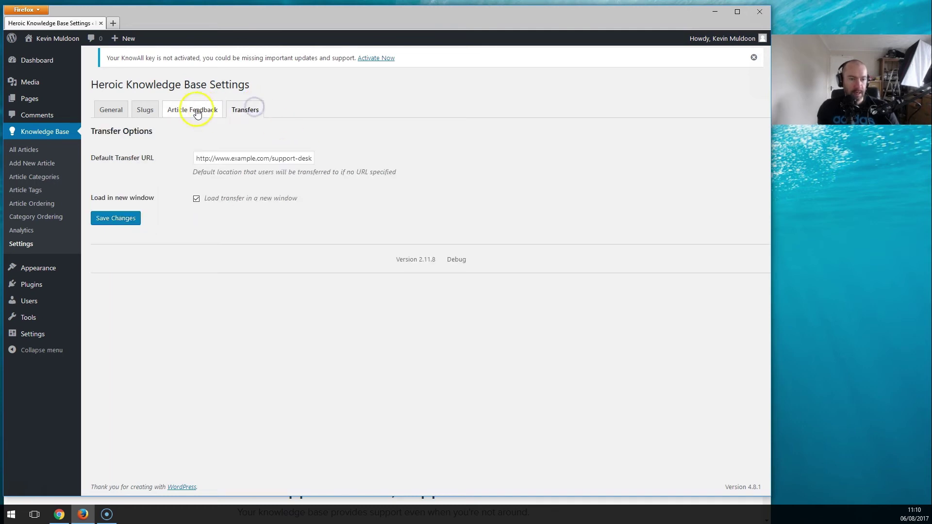
{"action": "left_click_drag", "start_coordinate": [197, 159], "coordinate": [337, 159]}
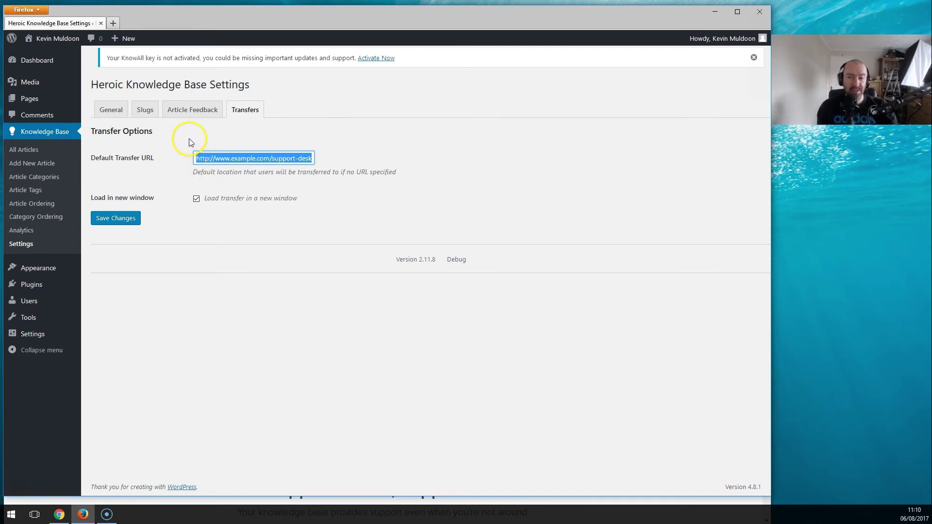
{"action": "left_click", "coordinate": [197, 159]}
{"action": "left_click_drag", "start_coordinate": [206, 157], "coordinate": [360, 162]}
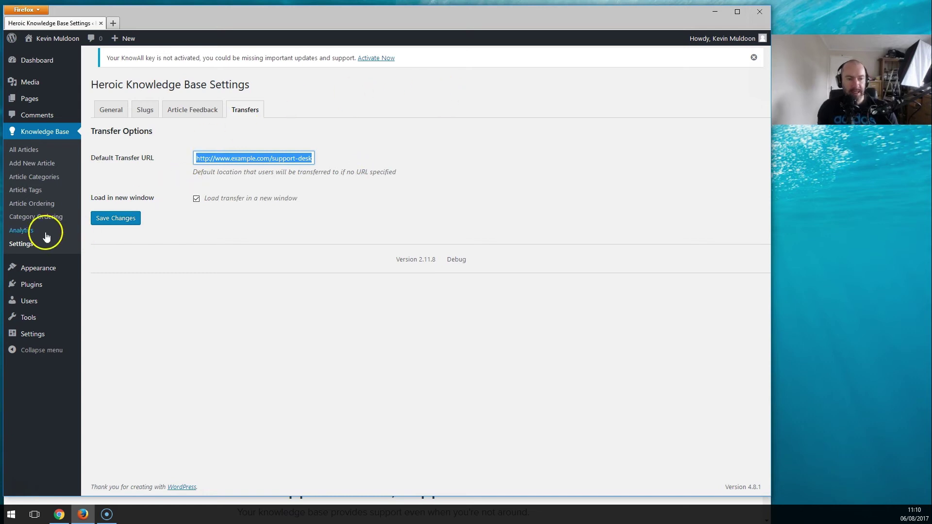
{"action": "left_click", "coordinate": [31, 235]}
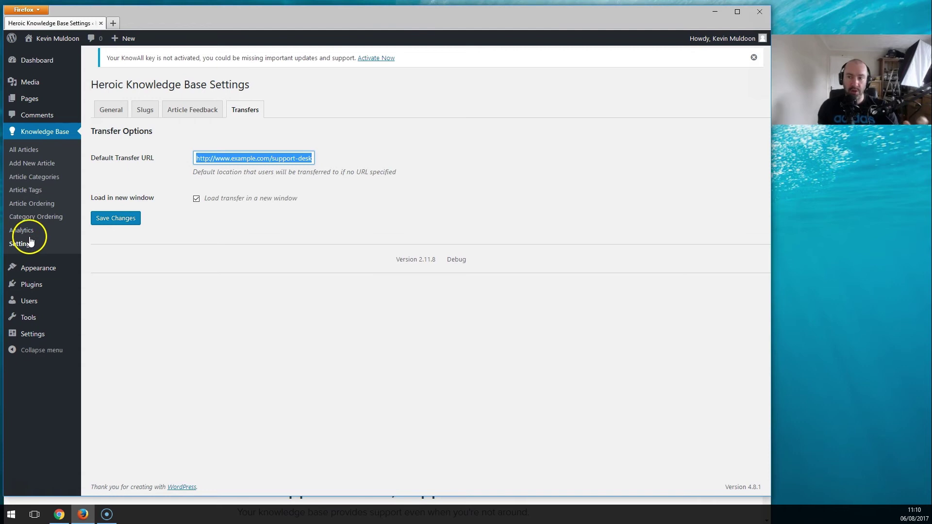
Add the Knowledge Base Articles widget as the first widget in the Article sidebar and collapse its settings.
{"action": "mouse_move", "coordinate": [68, 271]}
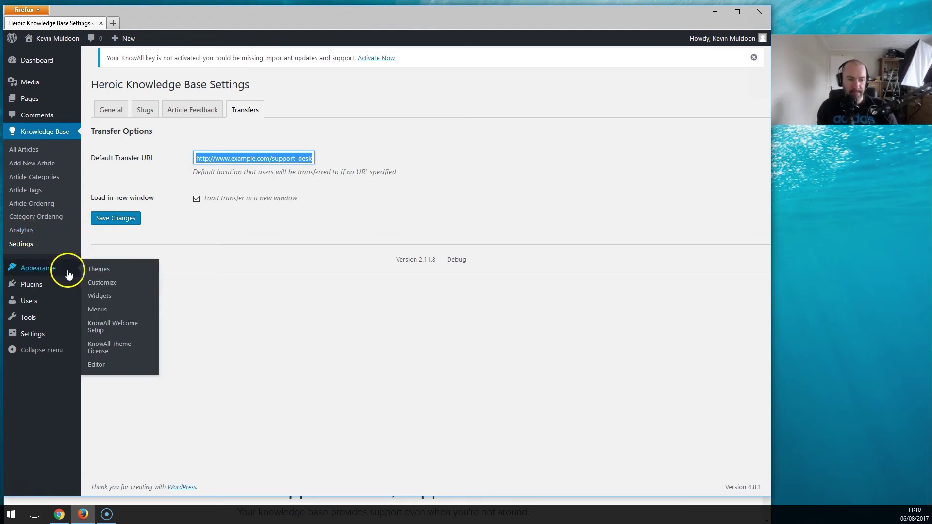
{"action": "left_click", "coordinate": [101, 296]}
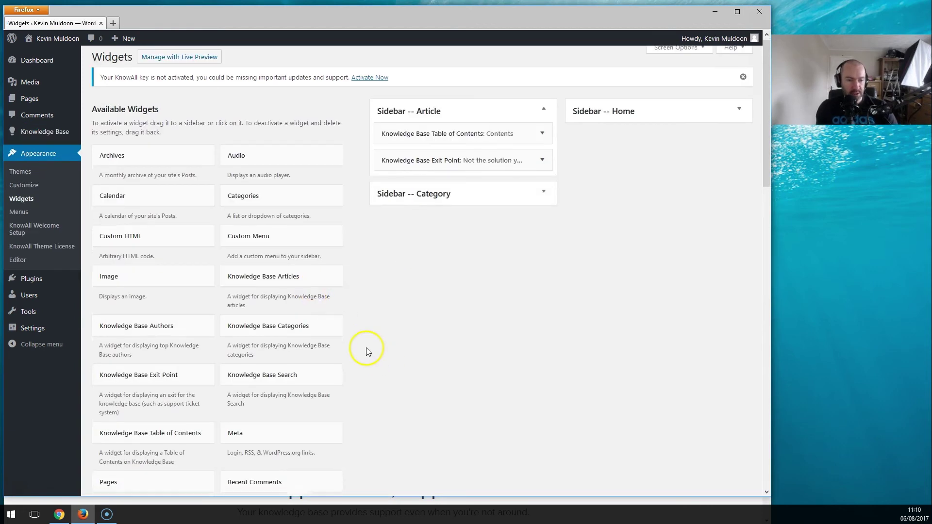
{"action": "scroll", "coordinate": [367, 345], "scroll_direction": "down", "scroll_amount": 3}
{"action": "scroll", "coordinate": [458, 347], "scroll_direction": "up", "scroll_amount": 4}
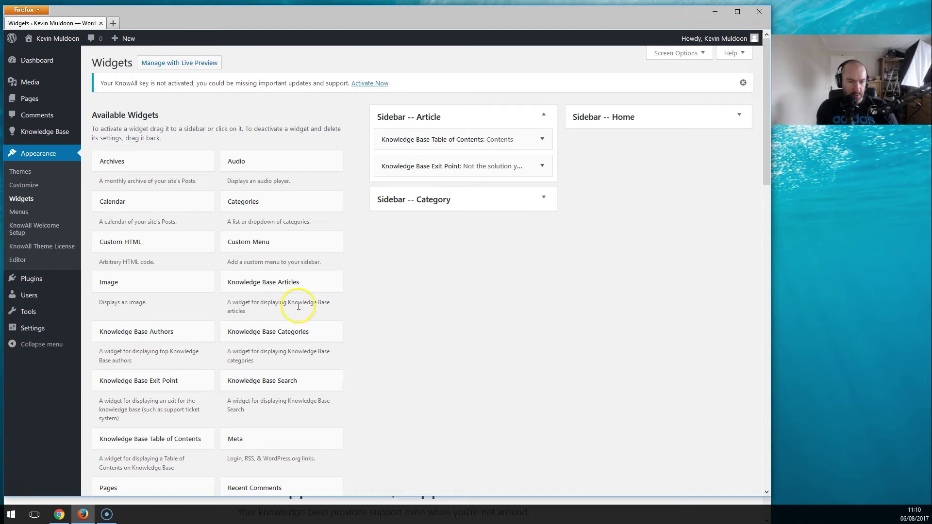
{"action": "left_click_drag", "start_coordinate": [287, 293], "coordinate": [445, 139]}
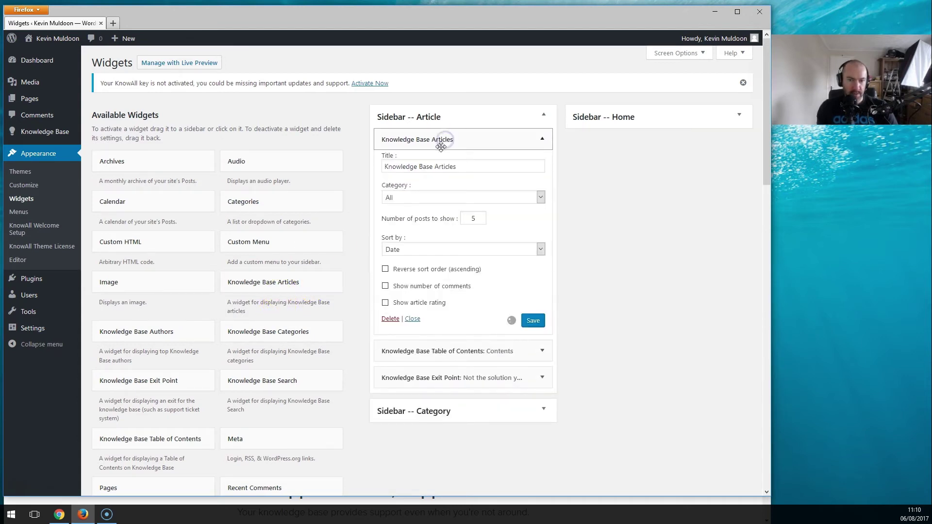
{"action": "left_click", "coordinate": [447, 139]}
Add the Knowledge Base Authors, Categories, Exit Point and Search widgets to the Article sidebar below the Knowledge Base Articles widget.
{"action": "left_click_drag", "start_coordinate": [184, 323], "coordinate": [466, 166]}
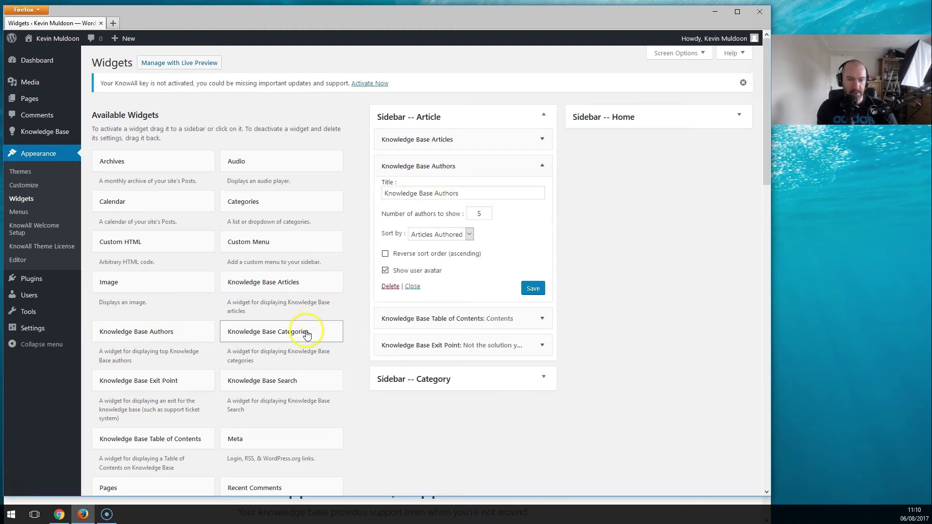
{"action": "left_click_drag", "start_coordinate": [302, 333], "coordinate": [430, 313]}
{"action": "scroll", "coordinate": [194, 335], "scroll_direction": "down", "scroll_amount": 3}
{"action": "scroll", "coordinate": [194, 338], "scroll_direction": "up", "scroll_amount": 3}
{"action": "left_click", "coordinate": [542, 165]}
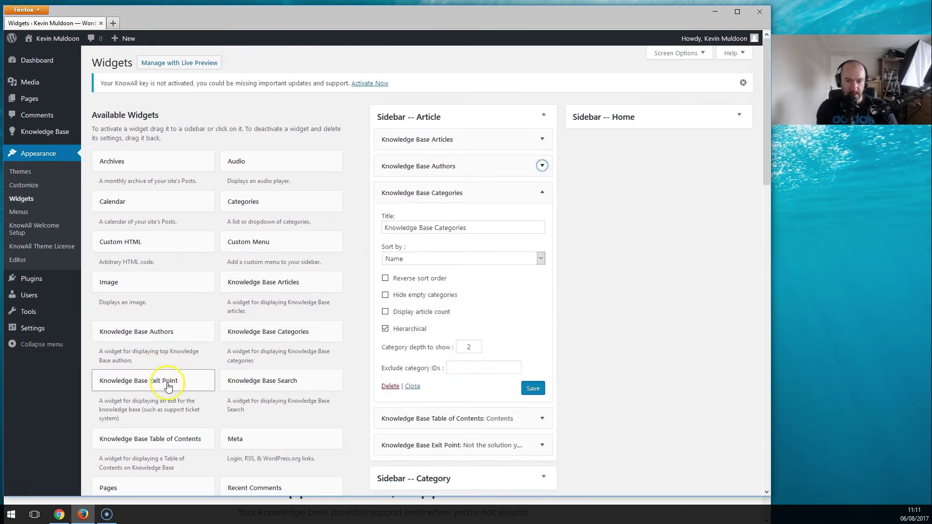
{"action": "left_click", "coordinate": [543, 192]}
{"action": "left_click_drag", "start_coordinate": [170, 380], "coordinate": [467, 225]}
{"action": "left_click_drag", "start_coordinate": [272, 382], "coordinate": [474, 380]}
Examine the settings of the Knowledge Base Articles, Authors and Categories widgets, including the available sort criteria.
{"action": "left_click", "coordinate": [543, 139]}
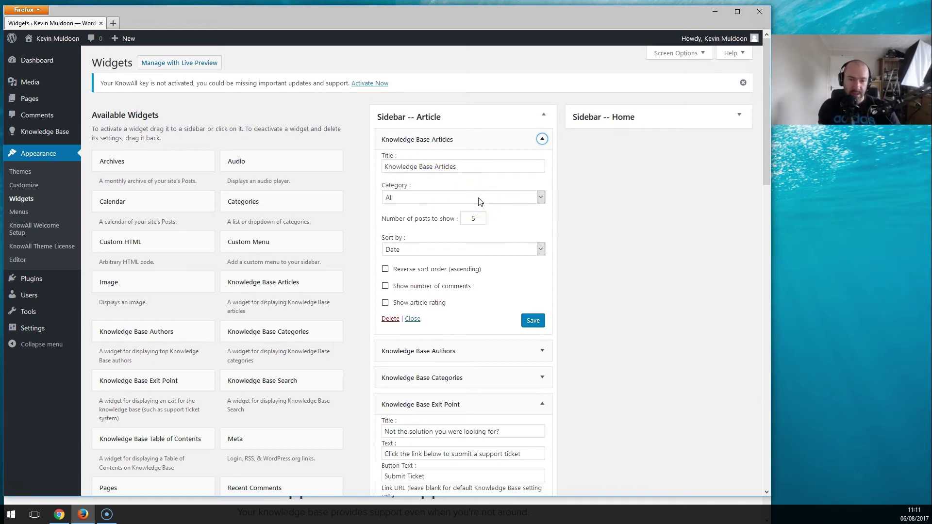
{"action": "left_click", "coordinate": [480, 250]}
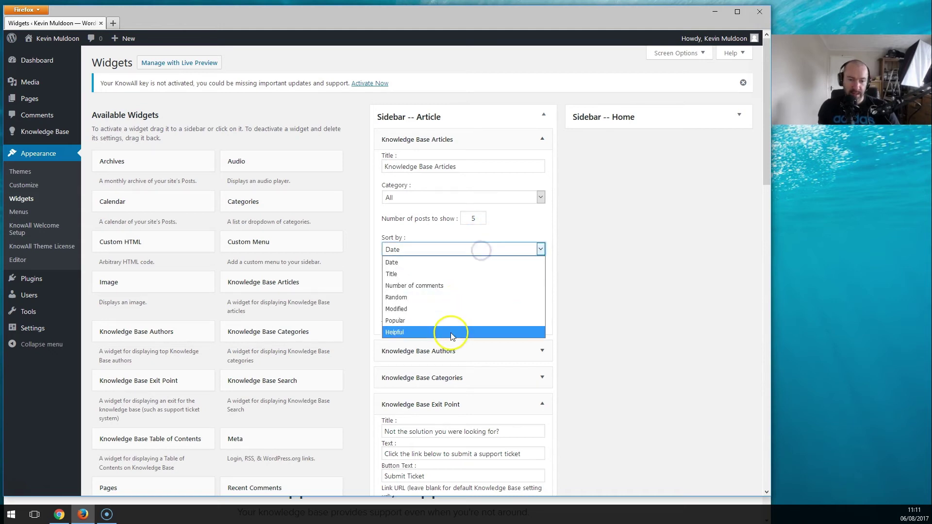
{"action": "left_click", "coordinate": [437, 233]}
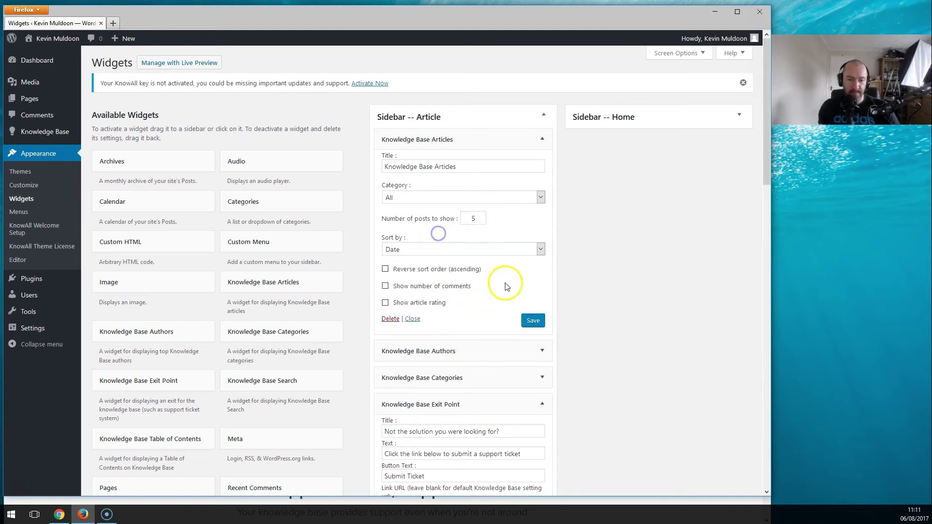
{"action": "left_click", "coordinate": [544, 352]}
{"action": "scroll", "coordinate": [529, 340], "scroll_direction": "down", "scroll_amount": 3}
{"action": "left_click", "coordinate": [465, 254]}
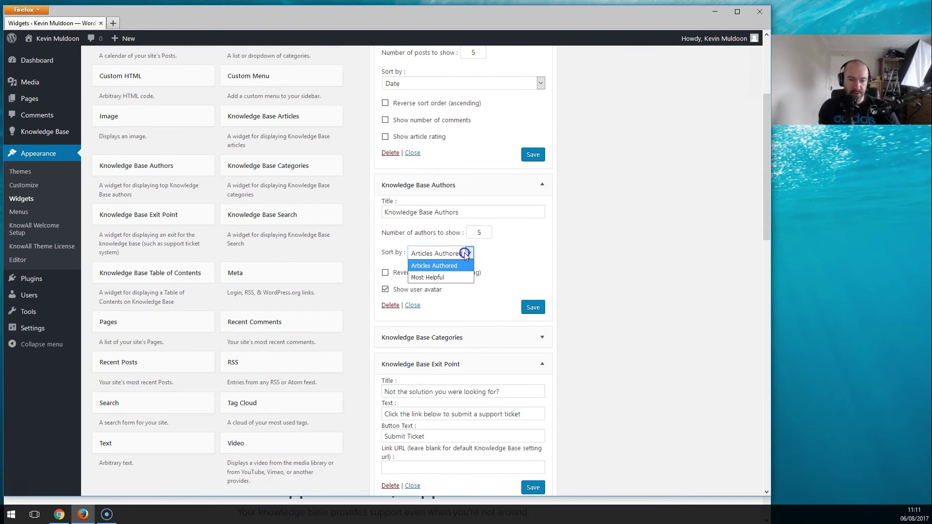
{"action": "left_click", "coordinate": [466, 254]}
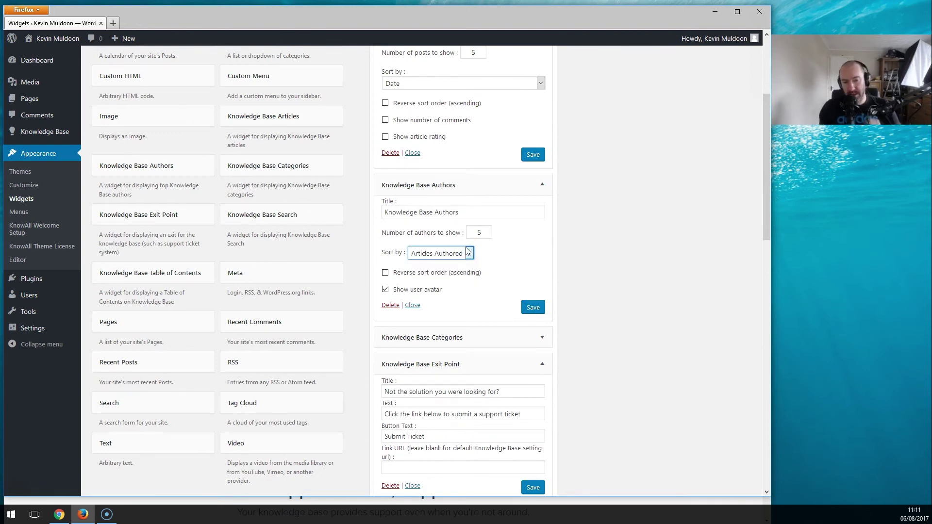
{"action": "left_click", "coordinate": [468, 250]}
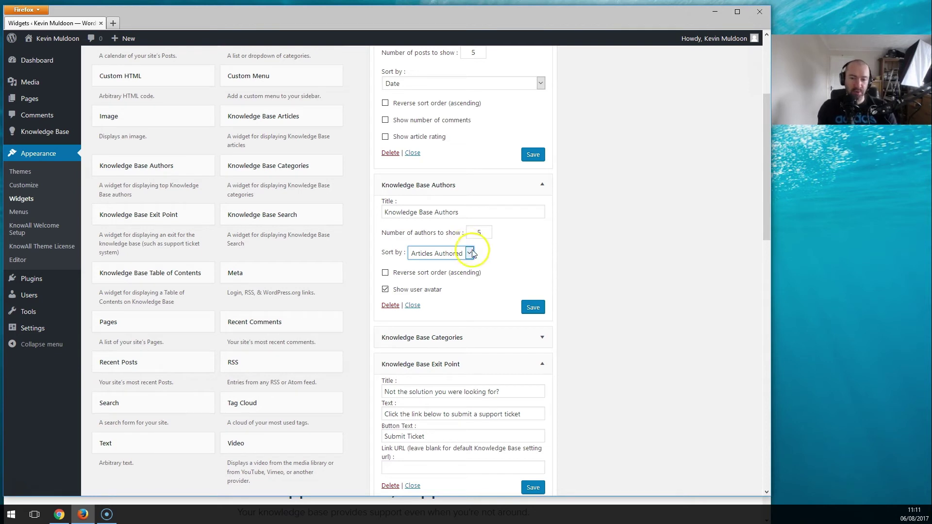
{"action": "scroll", "coordinate": [534, 271], "scroll_direction": "down", "scroll_amount": 3}
{"action": "left_click", "coordinate": [542, 227]}
{"action": "left_click", "coordinate": [543, 228]}
Examine the newly added Exit Point widget's button text and link URL fields.
{"action": "scroll", "coordinate": [482, 235], "scroll_direction": "down", "scroll_amount": 2}
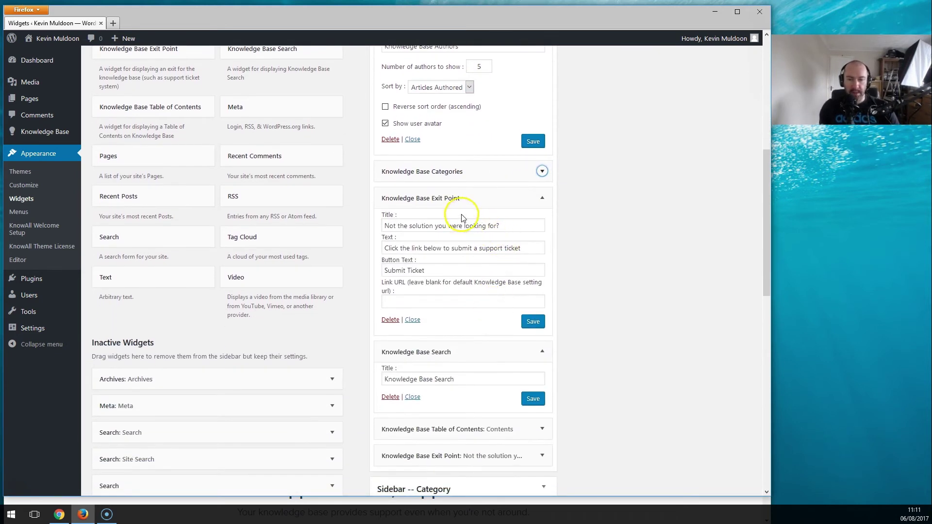
{"action": "left_click_drag", "start_coordinate": [451, 271], "coordinate": [319, 265]}
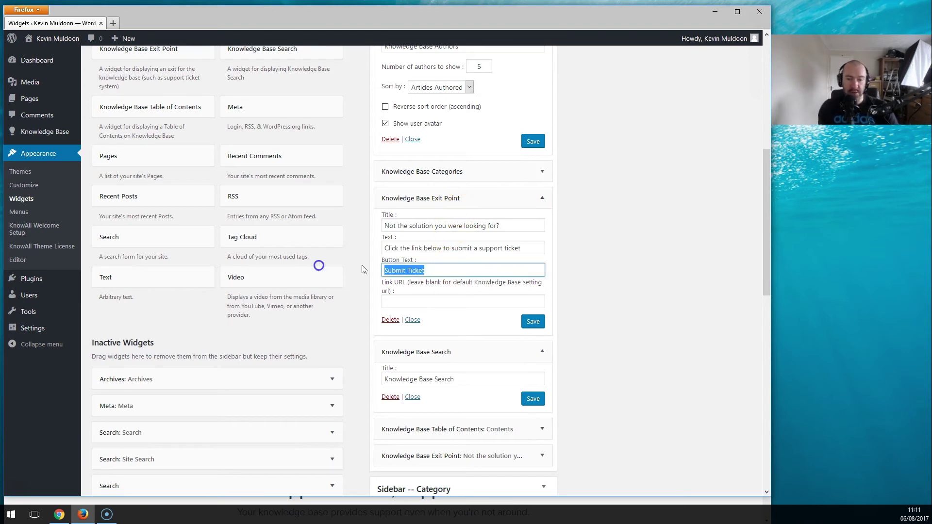
{"action": "left_click", "coordinate": [463, 301]}
{"action": "left_click_drag", "start_coordinate": [456, 270], "coordinate": [368, 272]}
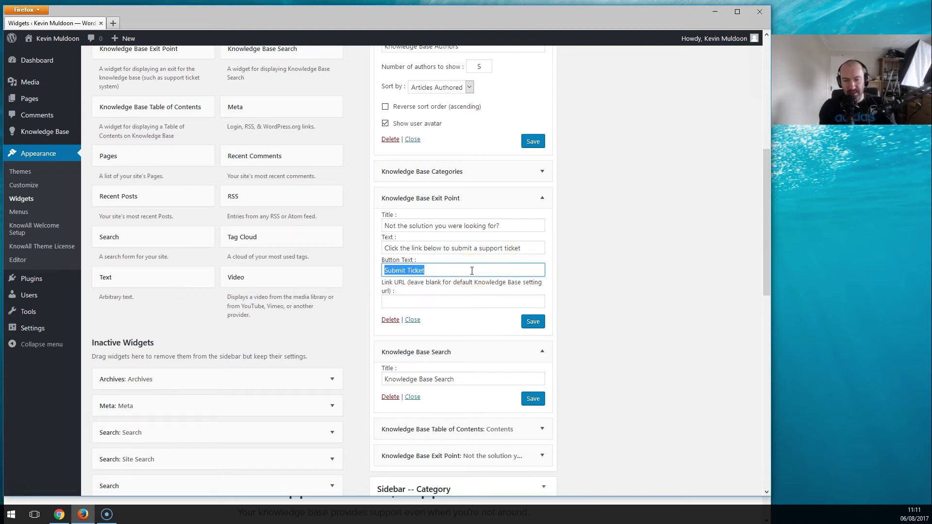
{"action": "left_click_drag", "start_coordinate": [424, 267], "coordinate": [336, 270]}
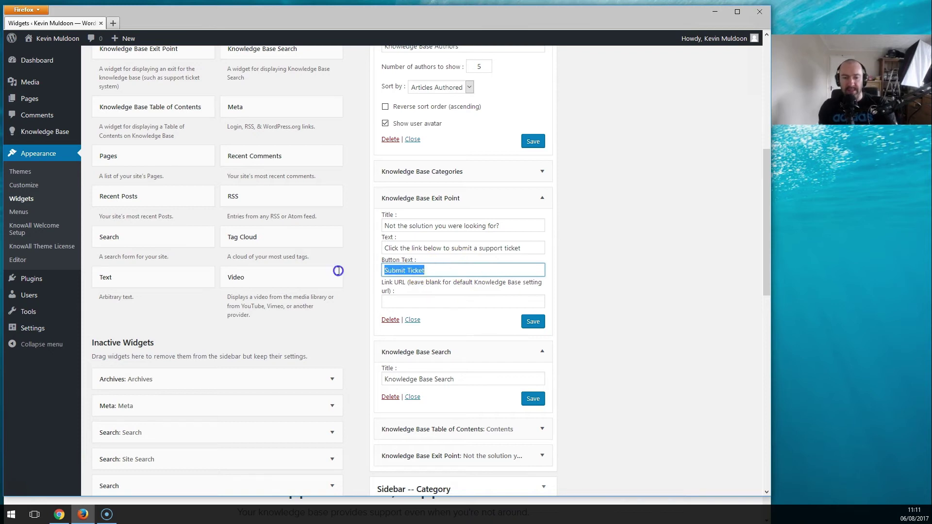
{"action": "left_click", "coordinate": [418, 298]}
View the Table of Contents widget's settings, and delete the duplicate Exit Point widget at the end of the Article sidebar.
{"action": "left_click", "coordinate": [542, 352]}
{"action": "scroll", "coordinate": [541, 351], "scroll_direction": "down", "scroll_amount": 3}
{"action": "left_click", "coordinate": [541, 263]}
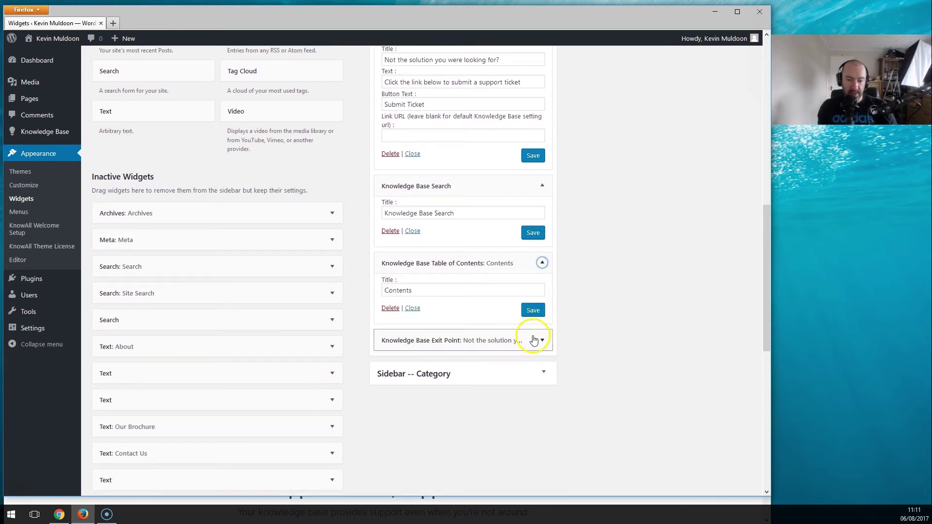
{"action": "left_click", "coordinate": [541, 340]}
{"action": "scroll", "coordinate": [535, 391], "scroll_direction": "down", "scroll_amount": 1}
{"action": "left_click", "coordinate": [390, 406]}
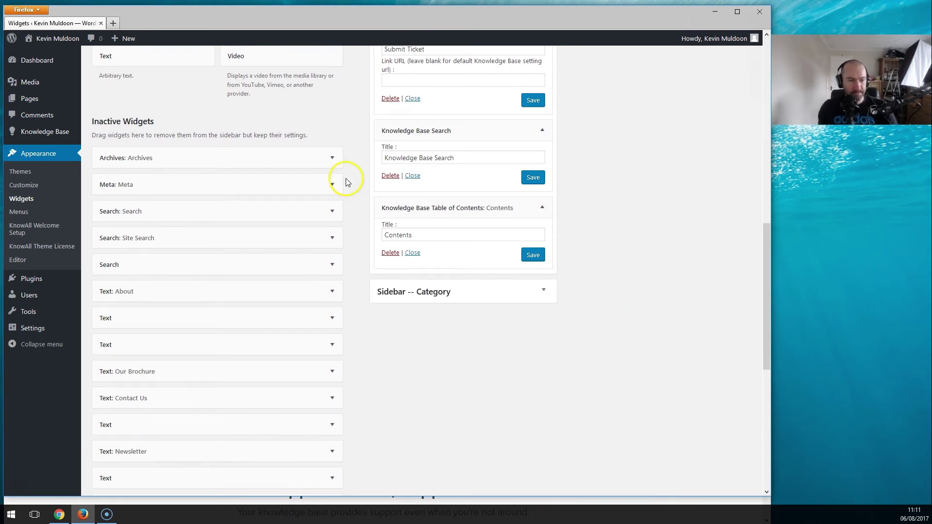
View the KnowAll theme license page, and open the theme customizer with its live knowledge base preview.
{"action": "left_click", "coordinate": [48, 246]}
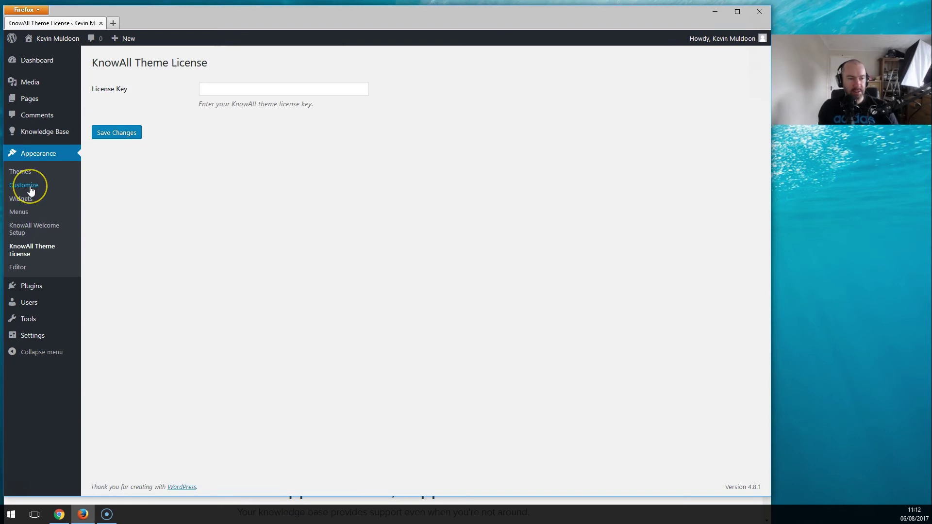
{"action": "left_click", "coordinate": [24, 186]}
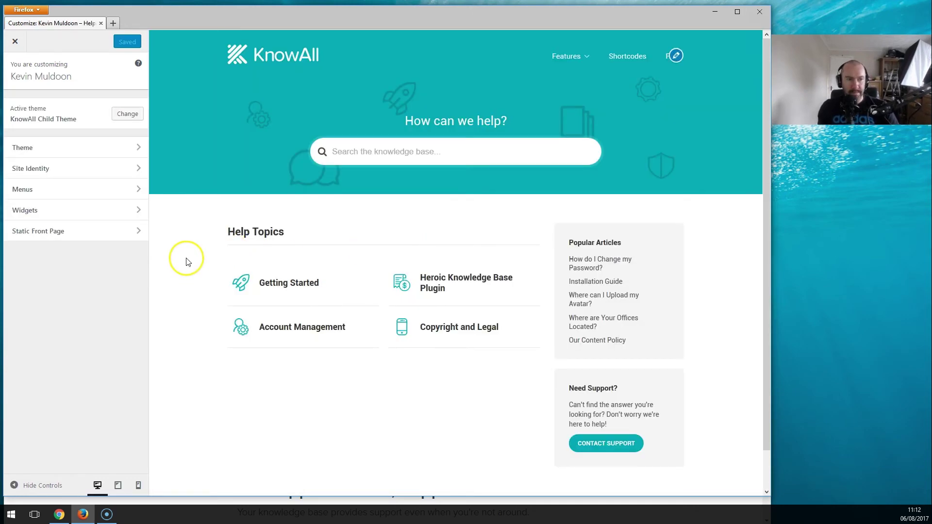
{"action": "left_click", "coordinate": [186, 251]}
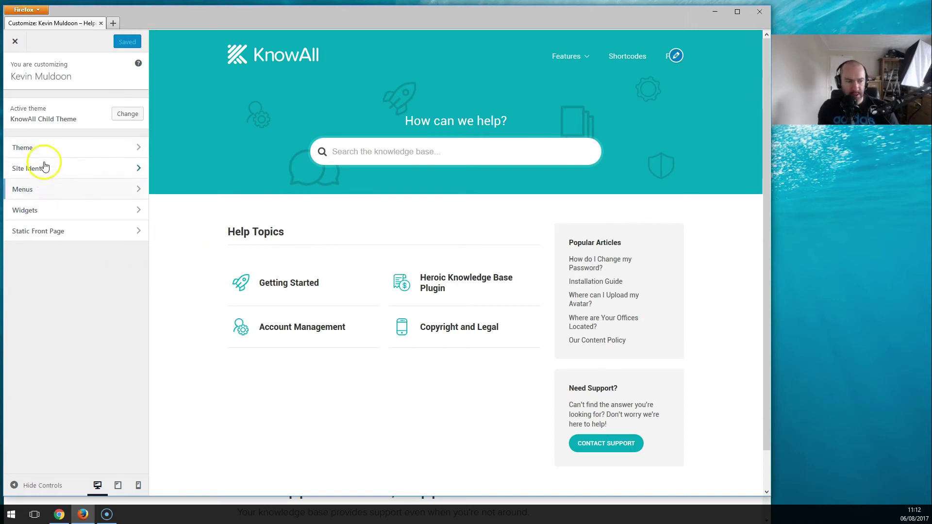
View the customizer's menu list and the widget areas it offers for the home page.
{"action": "left_click", "coordinate": [66, 189]}
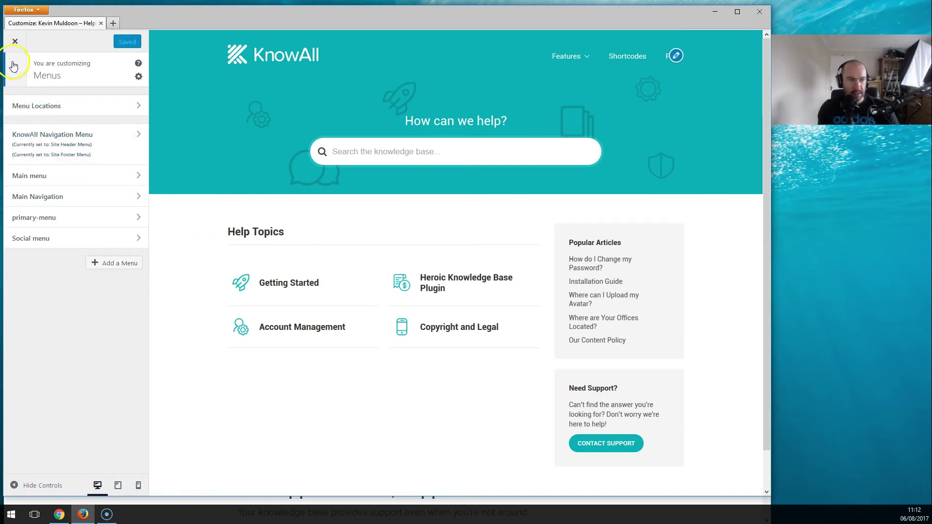
{"action": "left_click", "coordinate": [14, 69]}
{"action": "left_click", "coordinate": [62, 210]}
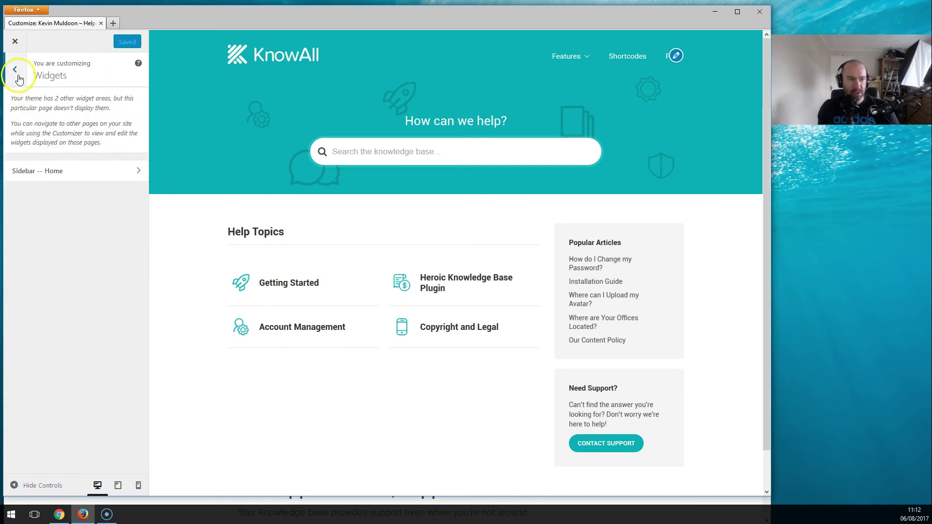
{"action": "left_click", "coordinate": [15, 69]}
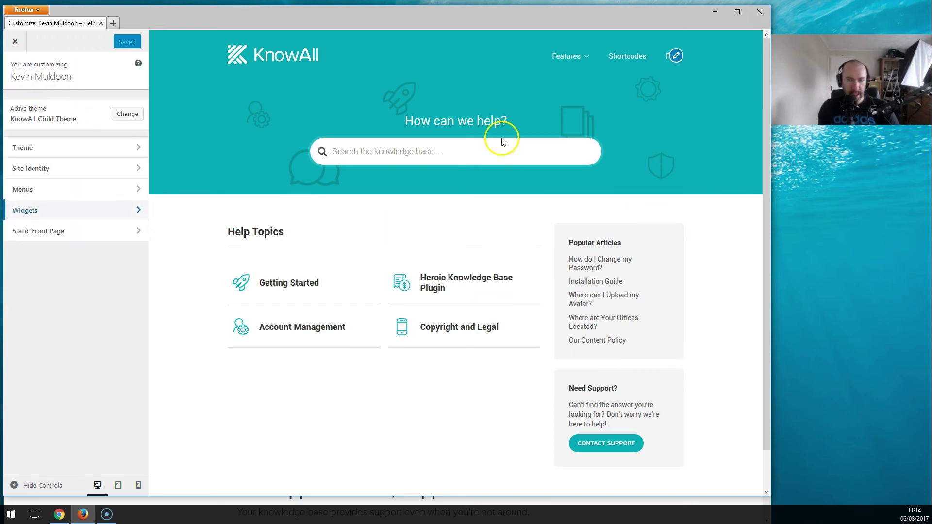
Leave the customizer to view the sidebars on the Widgets admin page, and reopen the customizer.
{"action": "left_click", "coordinate": [15, 41]}
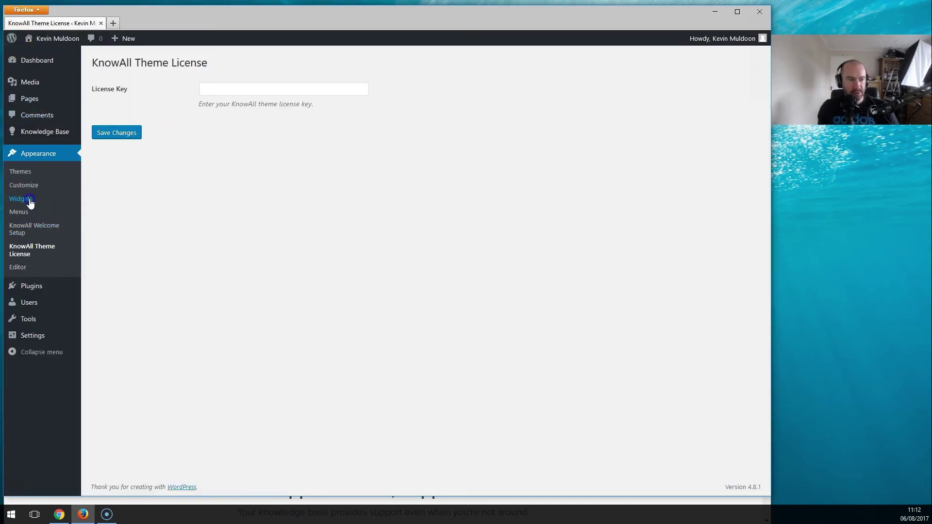
{"action": "left_click", "coordinate": [32, 200]}
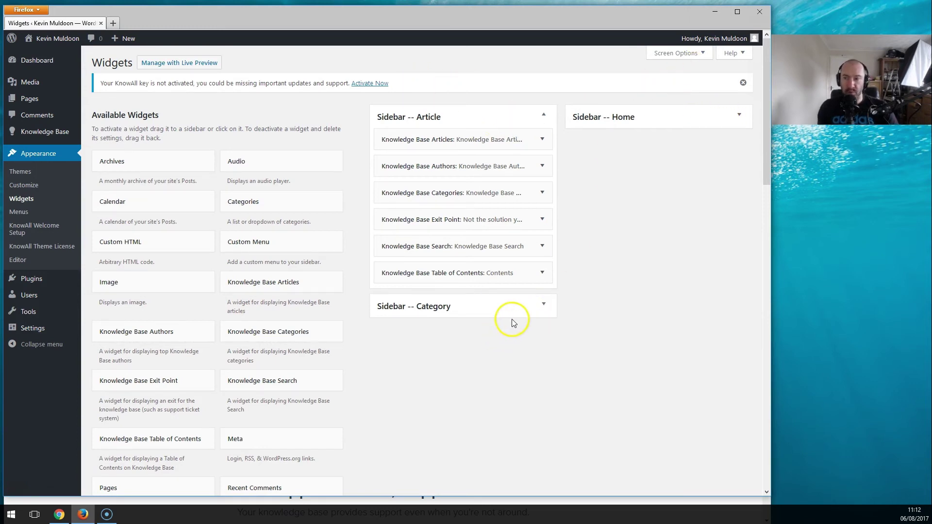
{"action": "left_click", "coordinate": [25, 185]}
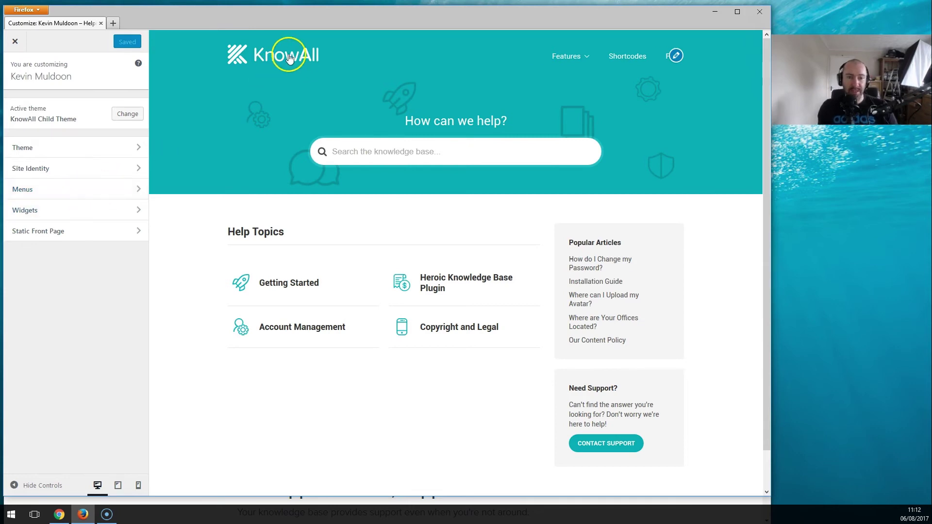
Browse the live preview through Getting Started to the Installation Guide article, return to the home page and examine its whole layout.
{"action": "left_click", "coordinate": [299, 285]}
{"action": "left_click", "coordinate": [269, 199]}
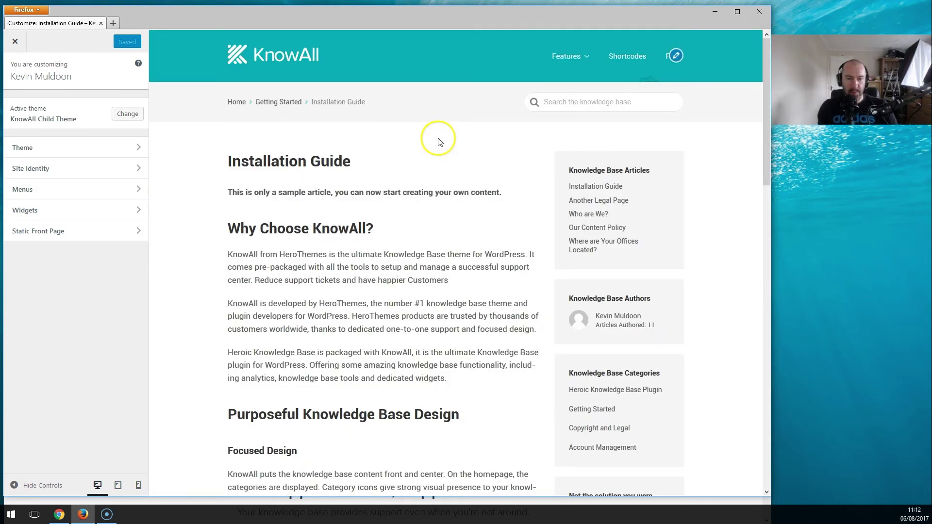
{"action": "left_click", "coordinate": [237, 102]}
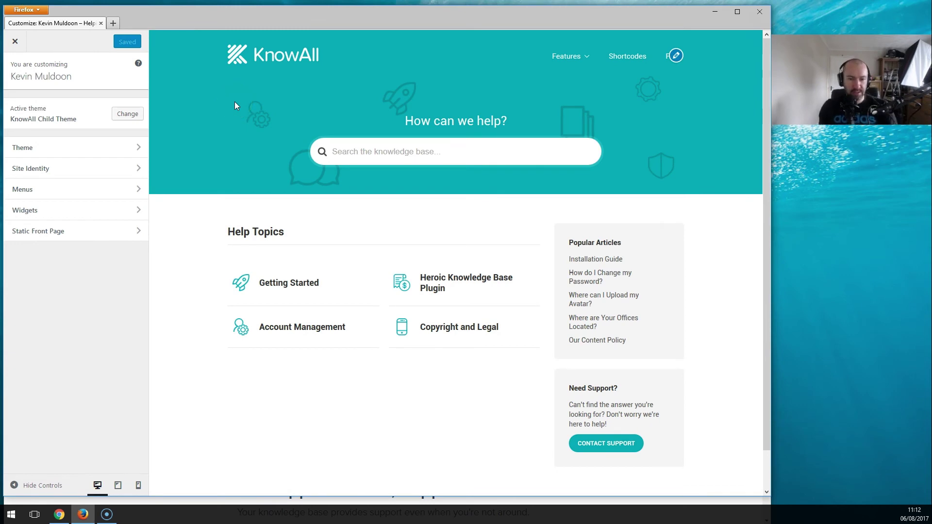
{"action": "scroll", "coordinate": [391, 330], "scroll_direction": "down", "scroll_amount": 2}
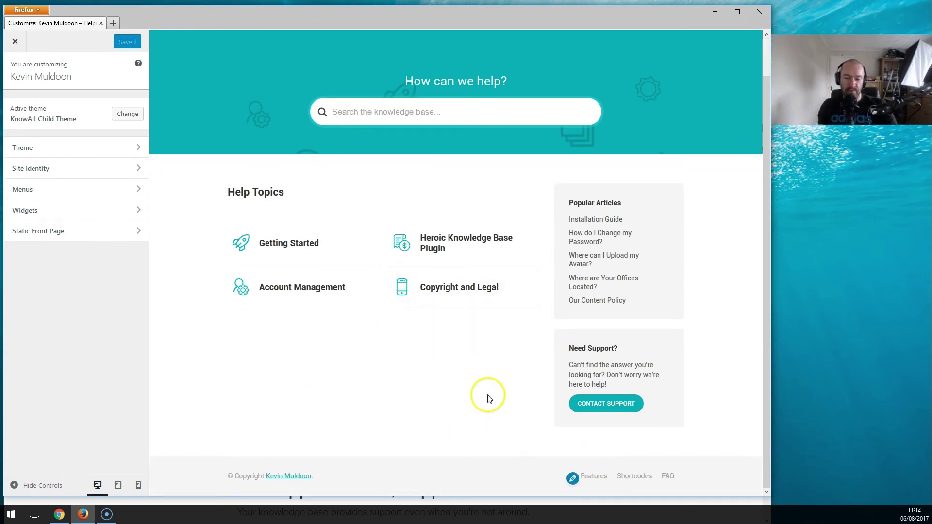
{"action": "scroll", "coordinate": [420, 356], "scroll_direction": "up", "scroll_amount": 2}
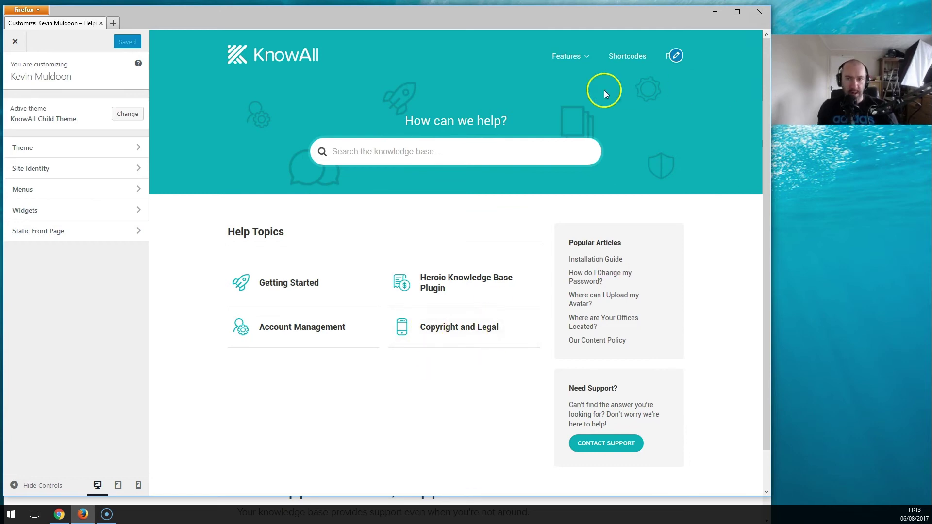
{"action": "scroll", "coordinate": [485, 252], "scroll_direction": "down", "scroll_amount": 2}
{"action": "scroll", "coordinate": [514, 264], "scroll_direction": "up", "scroll_amount": 2}
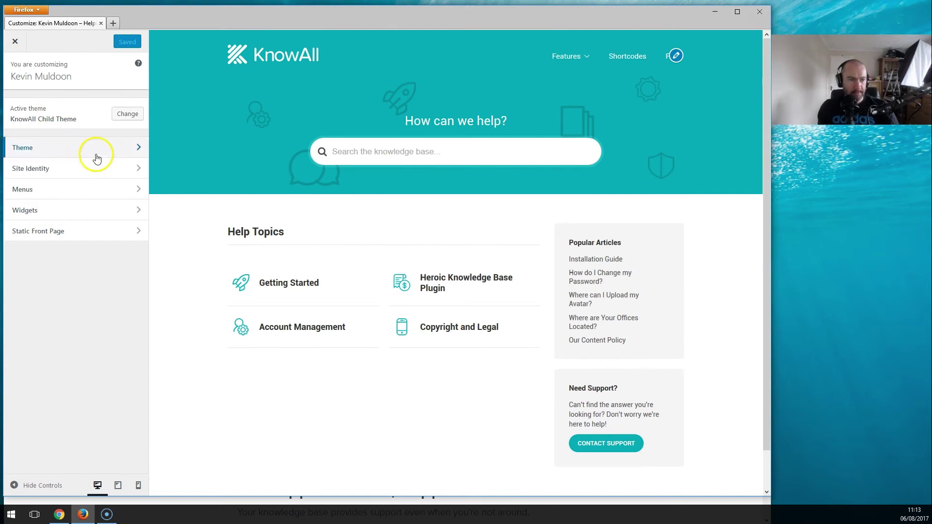
{"action": "scroll", "coordinate": [340, 301], "scroll_direction": "down", "scroll_amount": 2}
{"action": "scroll", "coordinate": [345, 330], "scroll_direction": "up", "scroll_amount": 2}
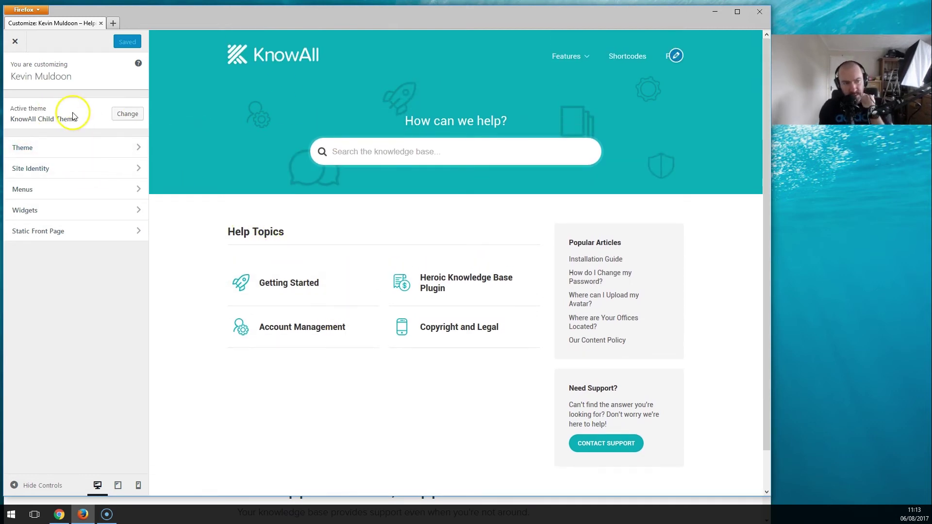
In the theme's Header settings, set the search placeholder to "Search the Moon".
{"action": "left_click", "coordinate": [68, 147]}
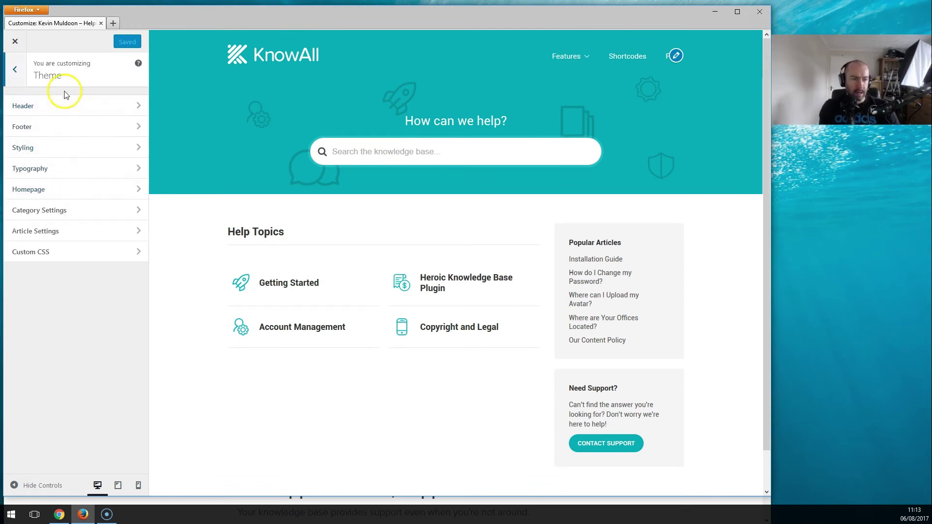
{"action": "left_click", "coordinate": [96, 109]}
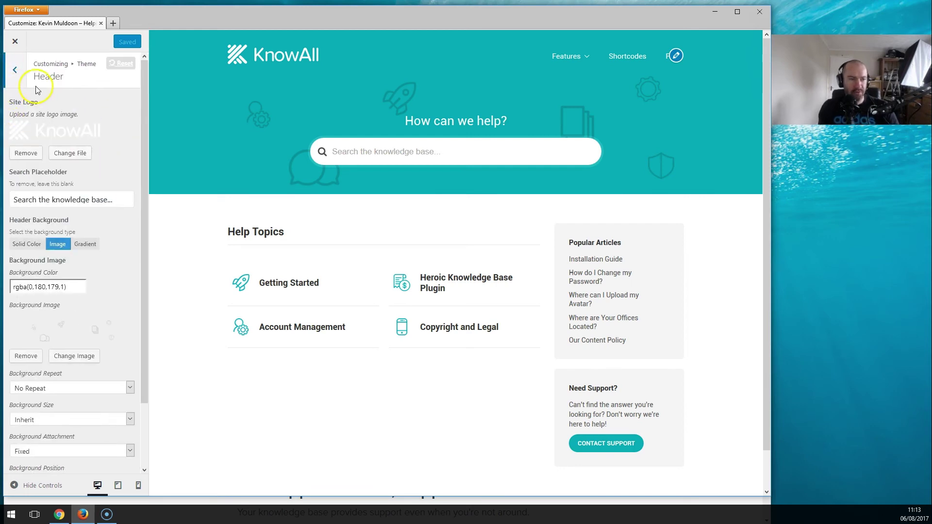
{"action": "left_click", "coordinate": [23, 77]}
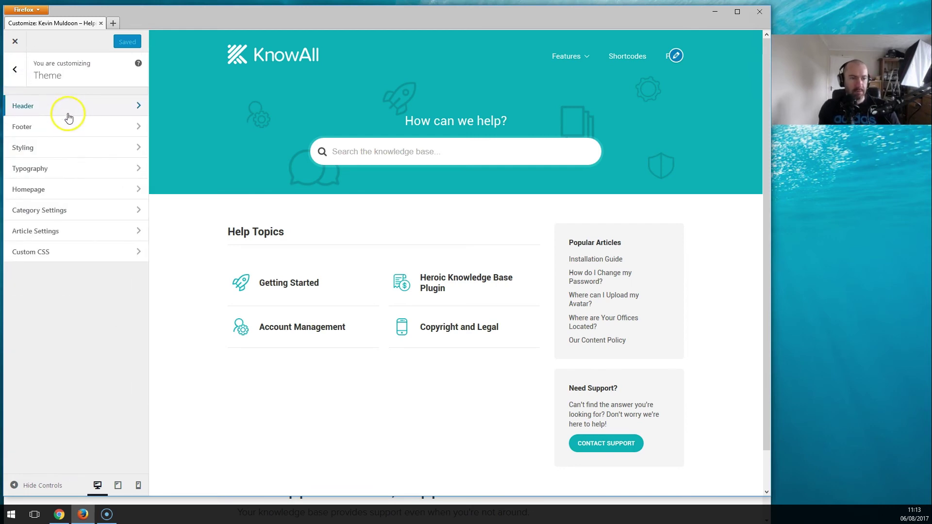
{"action": "left_click", "coordinate": [93, 111]}
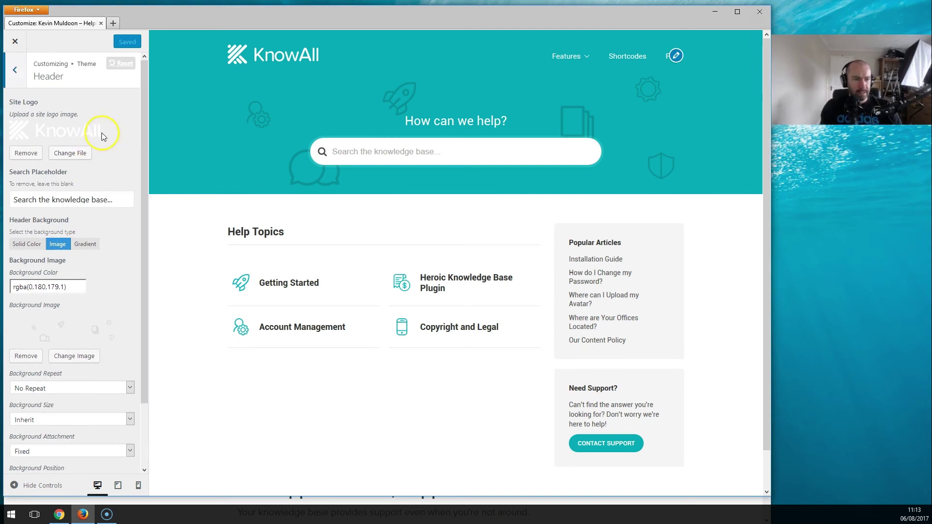
{"action": "left_click", "coordinate": [92, 200]}
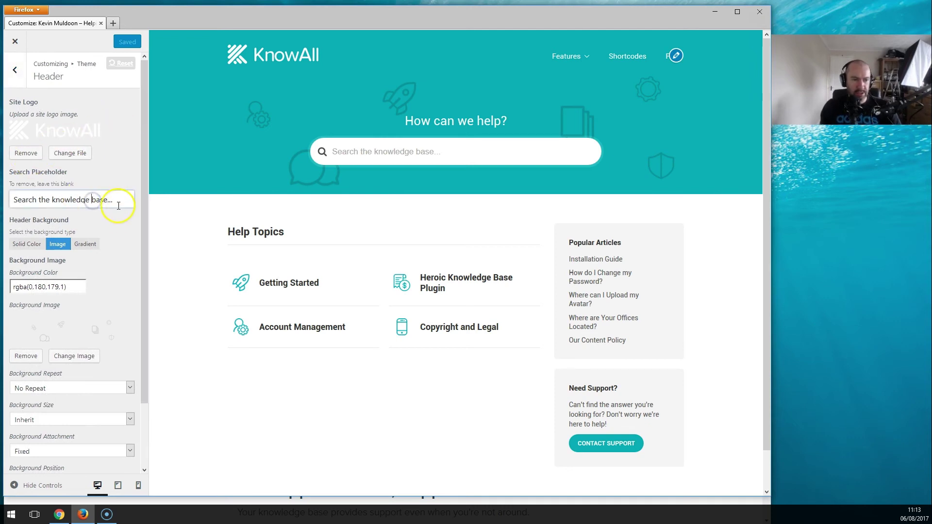
{"action": "left_click_drag", "start_coordinate": [117, 201], "coordinate": [56, 199]}
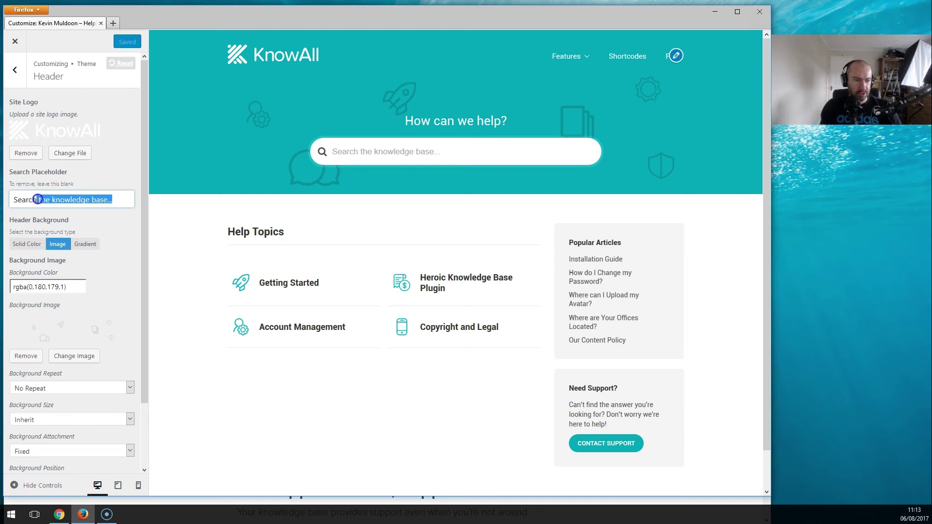
{"action": "type", "text": "Moon"}
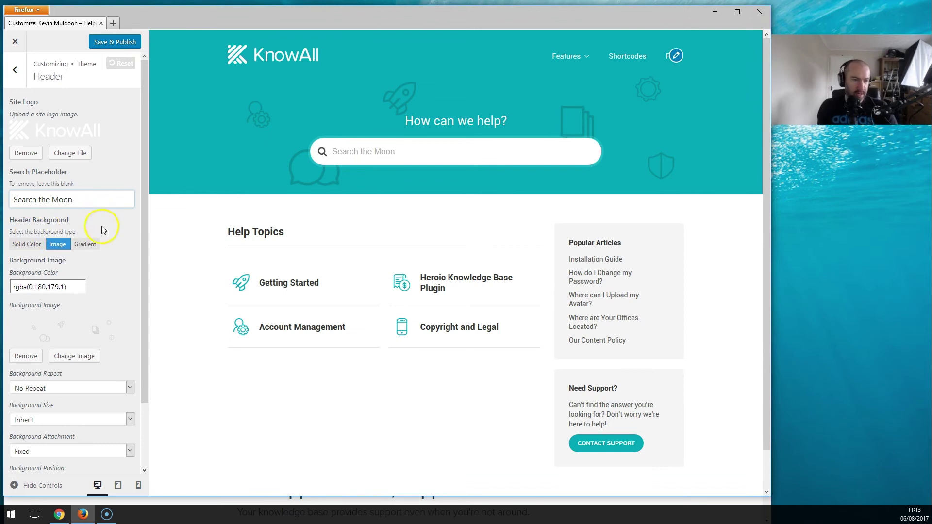
Set the header background to solid red #dd3333 and the header font color to yellow #eeee22.
{"action": "scroll", "coordinate": [101, 225], "scroll_direction": "down", "scroll_amount": 2}
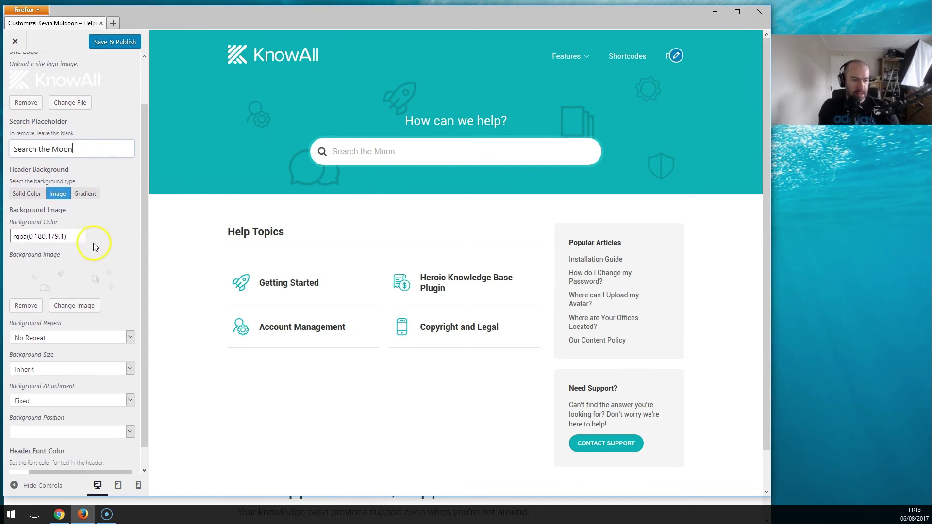
{"action": "left_click", "coordinate": [34, 194]}
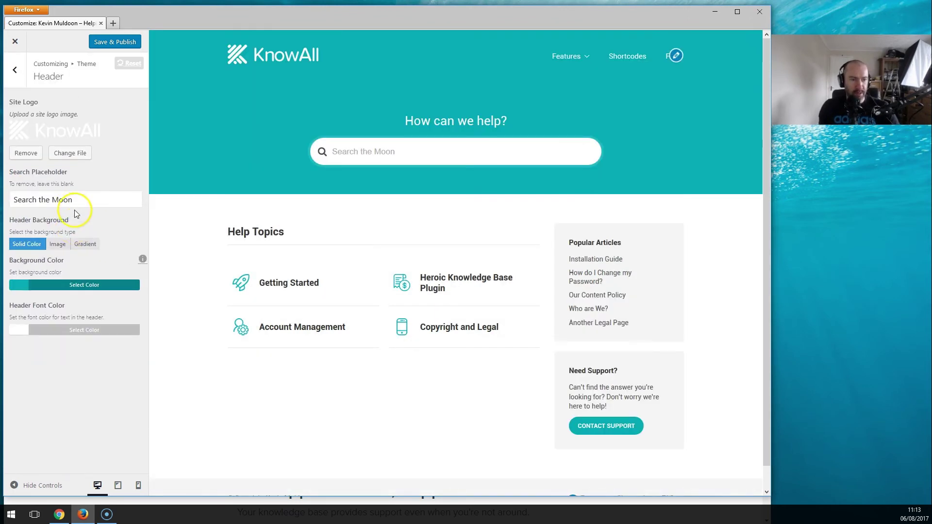
{"action": "left_click", "coordinate": [95, 285]}
{"action": "left_click", "coordinate": [42, 410]}
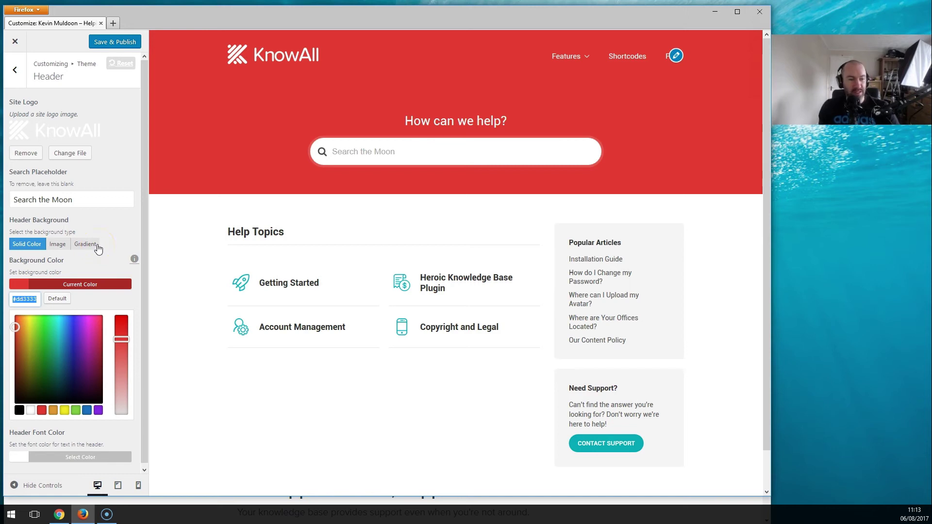
{"action": "scroll", "coordinate": [76, 282], "scroll_direction": "down", "scroll_amount": 1}
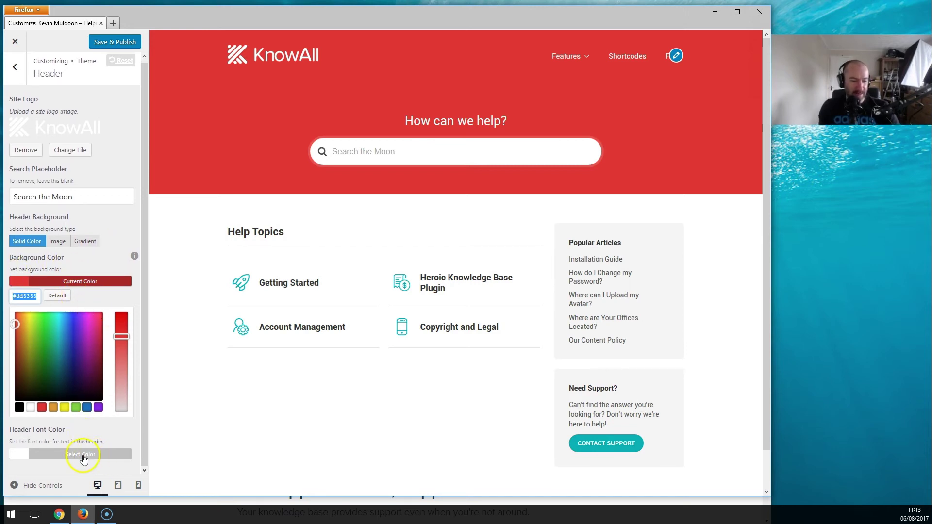
{"action": "left_click", "coordinate": [26, 454]}
{"action": "left_click", "coordinate": [65, 452]}
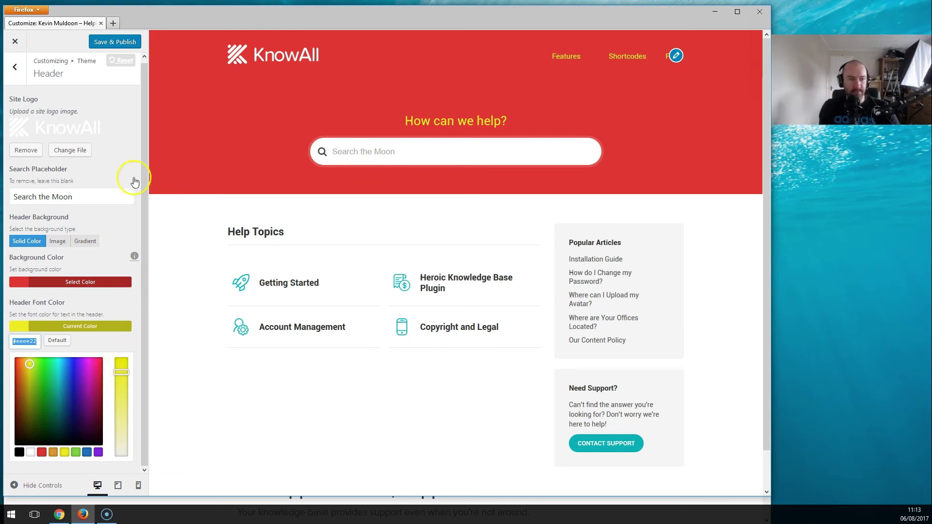
View the copyright message in the theme's Footer settings.
{"action": "left_click", "coordinate": [15, 67]}
{"action": "left_click", "coordinate": [57, 127]}
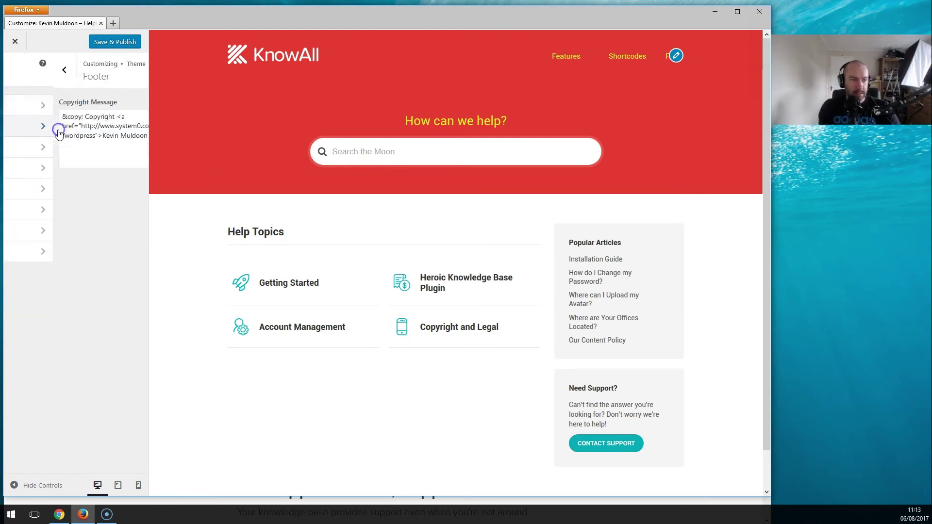
{"action": "left_click", "coordinate": [22, 75]}
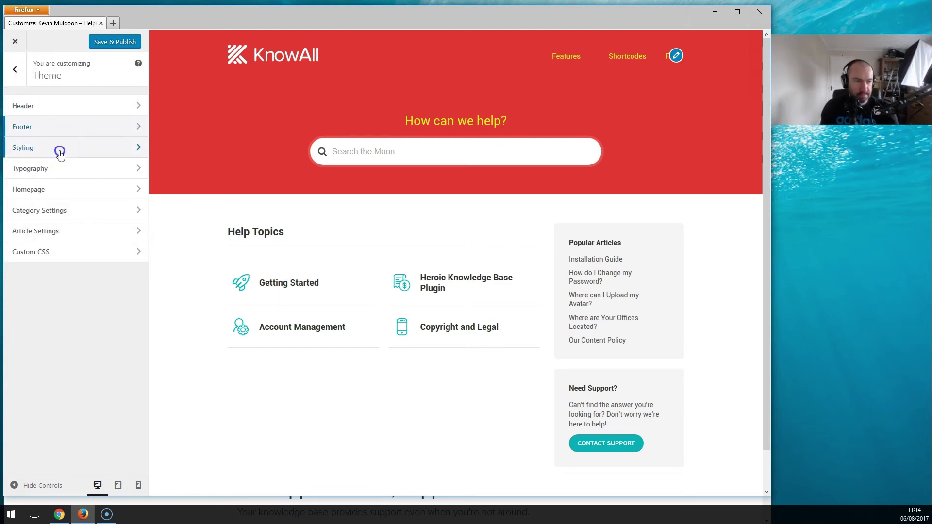
In the theme's Styling settings, choose the boxed theme layout and set the website shadow to 3.
{"action": "left_click", "coordinate": [60, 152]}
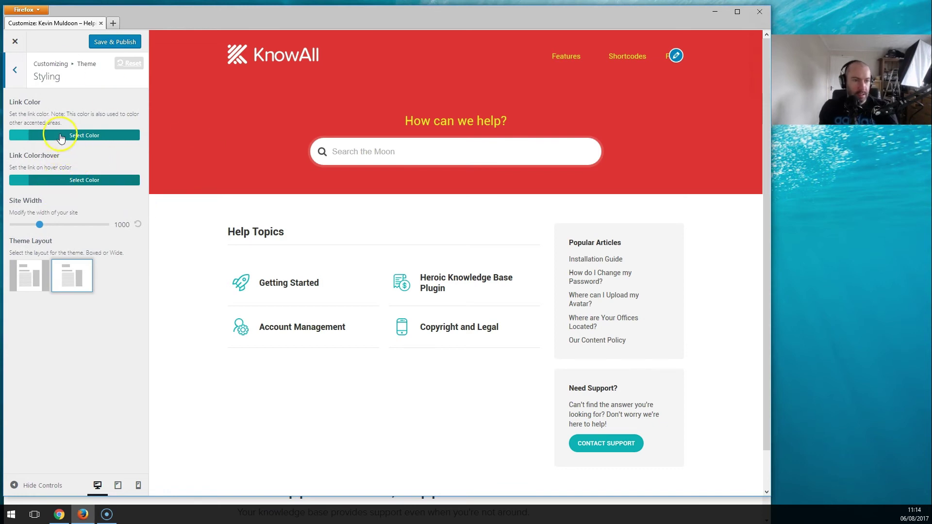
{"action": "mouse_move", "coordinate": [41, 227]}
{"action": "left_mouse_down"}
{"action": "mouse_move", "coordinate": [85, 228]}
{"action": "mouse_move", "coordinate": [36, 235]}
{"action": "mouse_move", "coordinate": [68, 271]}
{"action": "mouse_move", "coordinate": [41, 228]}
{"action": "left_mouse_up"}
{"action": "left_click", "coordinate": [33, 284]}
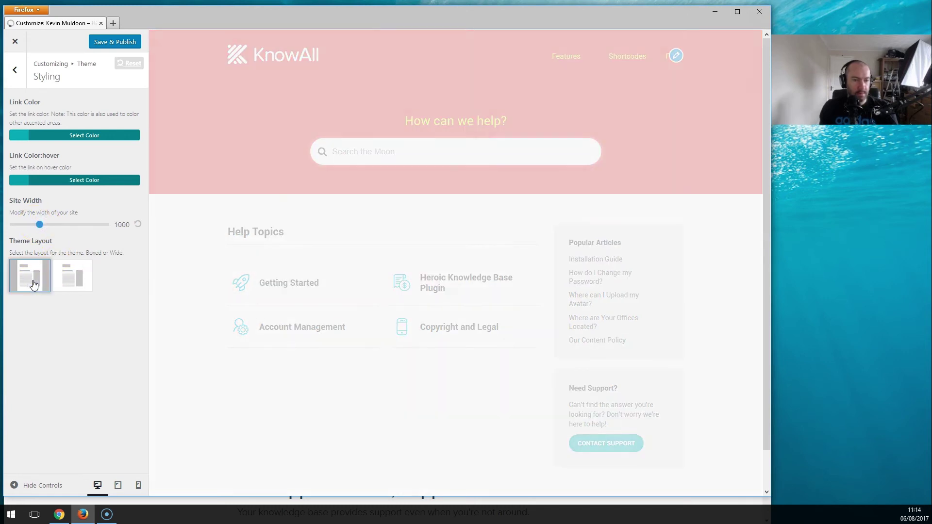
{"action": "left_click", "coordinate": [32, 320]}
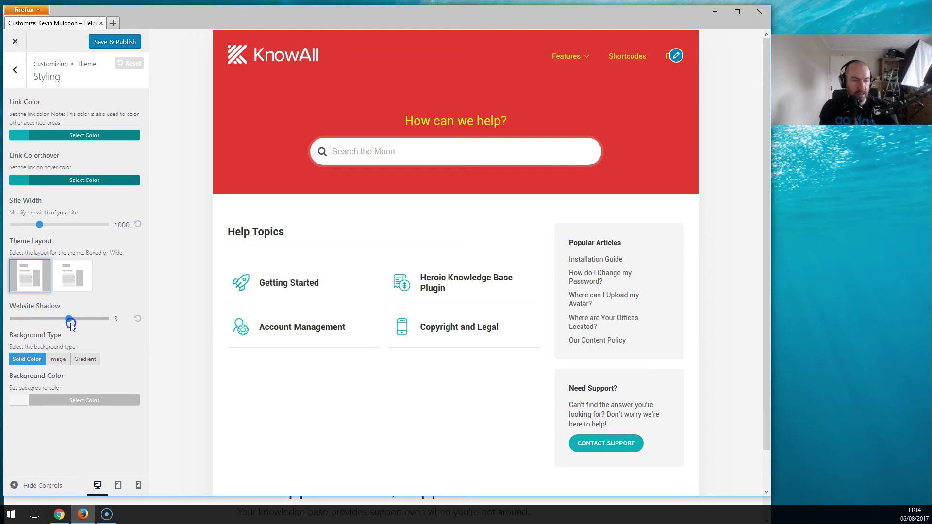
{"action": "left_click", "coordinate": [15, 69]}
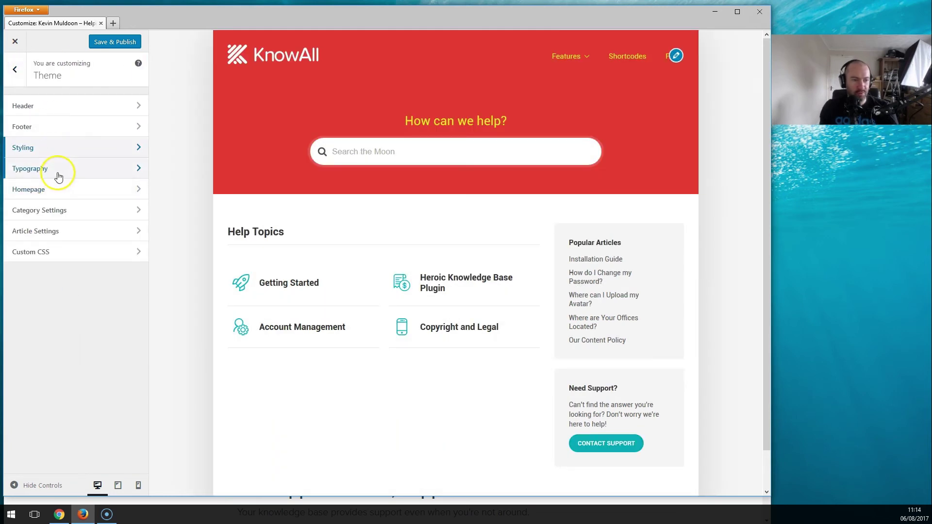
View the headings and body font settings under Typography, and open the theme's Homepage settings.
{"action": "left_click", "coordinate": [58, 176]}
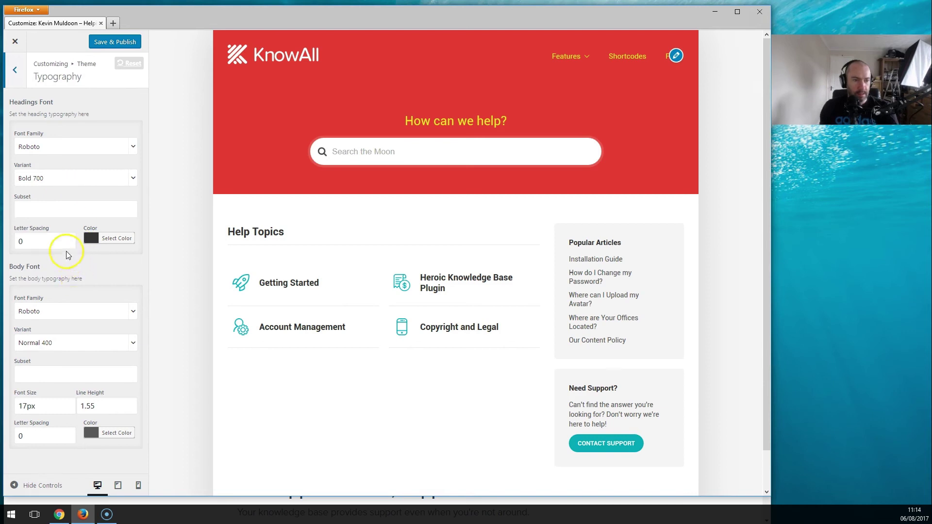
{"action": "left_click", "coordinate": [15, 69]}
{"action": "left_click", "coordinate": [70, 192]}
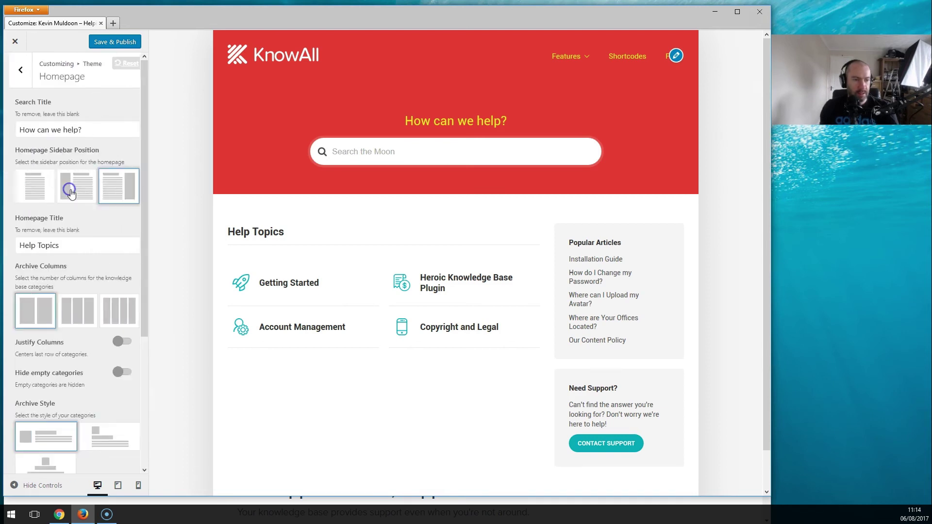
Try the homepage without a sidebar and with a left sidebar, and set it back to the right sidebar.
{"action": "left_click", "coordinate": [42, 187]}
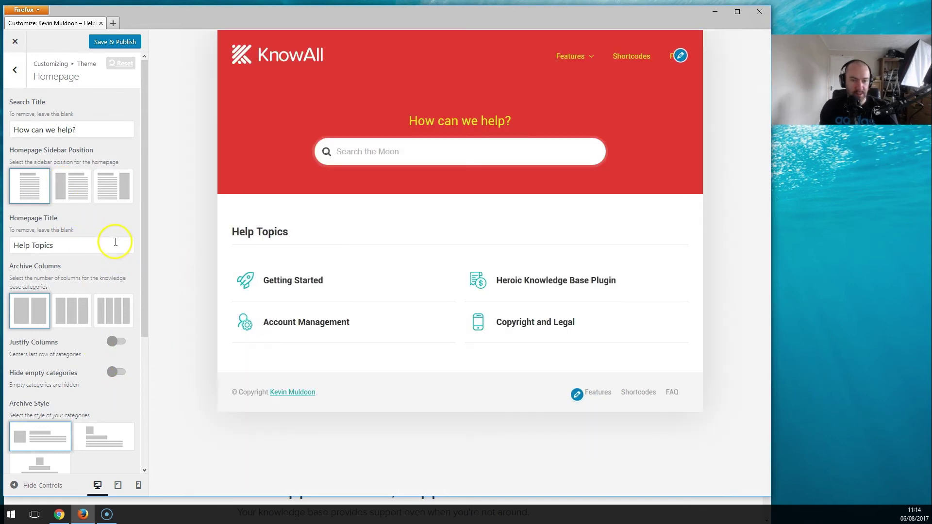
{"action": "left_click", "coordinate": [77, 194]}
{"action": "left_click", "coordinate": [119, 195]}
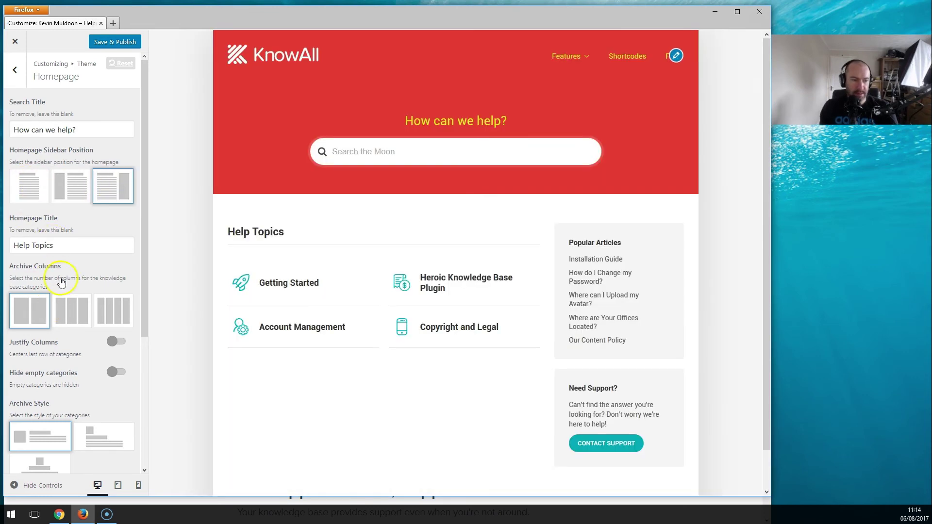
Try three archive columns for the homepage's knowledge base categories, and settle on four columns.
{"action": "left_click", "coordinate": [77, 312]}
{"action": "left_click", "coordinate": [117, 318]}
{"action": "scroll", "coordinate": [73, 331], "scroll_direction": "down", "scroll_amount": 3}
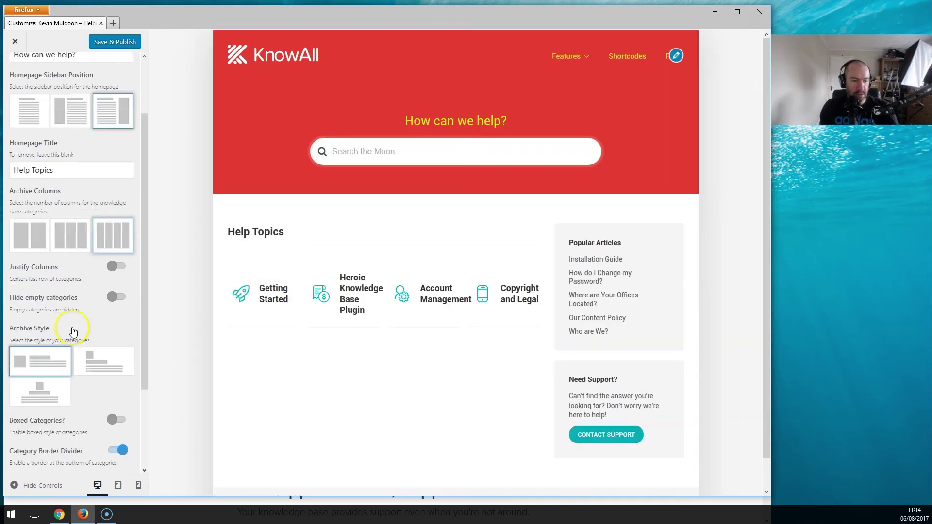
Review the homepage's remaining archive and category display options, and view the theme's Category Settings.
{"action": "scroll", "coordinate": [73, 331], "scroll_direction": "down", "scroll_amount": 4}
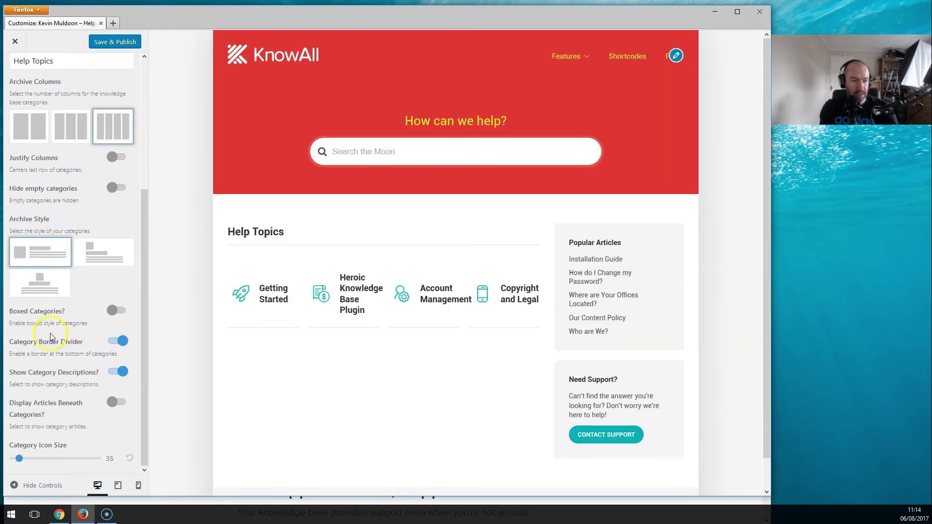
{"action": "scroll", "coordinate": [72, 374], "scroll_direction": "up", "scroll_amount": 7}
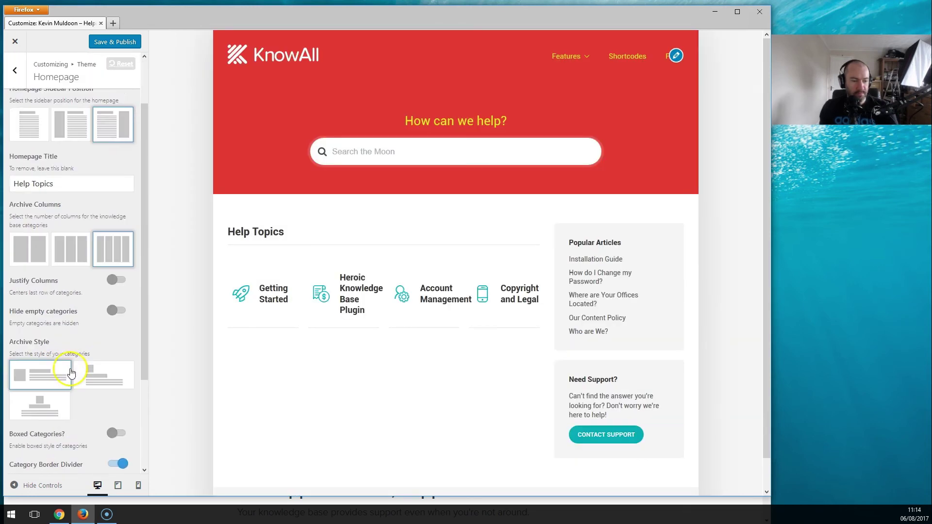
{"action": "left_click", "coordinate": [19, 73]}
{"action": "left_click", "coordinate": [73, 211]}
{"action": "left_click", "coordinate": [24, 79]}
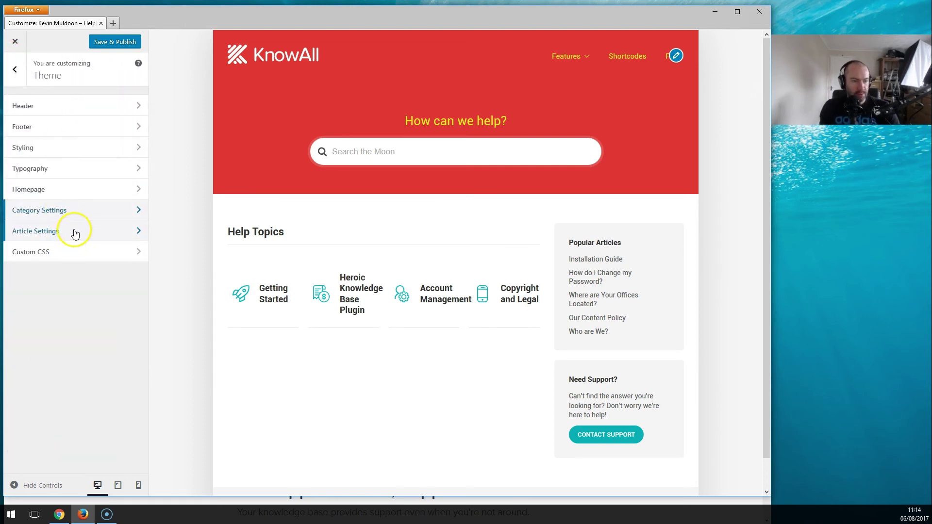
View the theme's Article Settings and its Custom CSS section.
{"action": "left_click", "coordinate": [75, 231]}
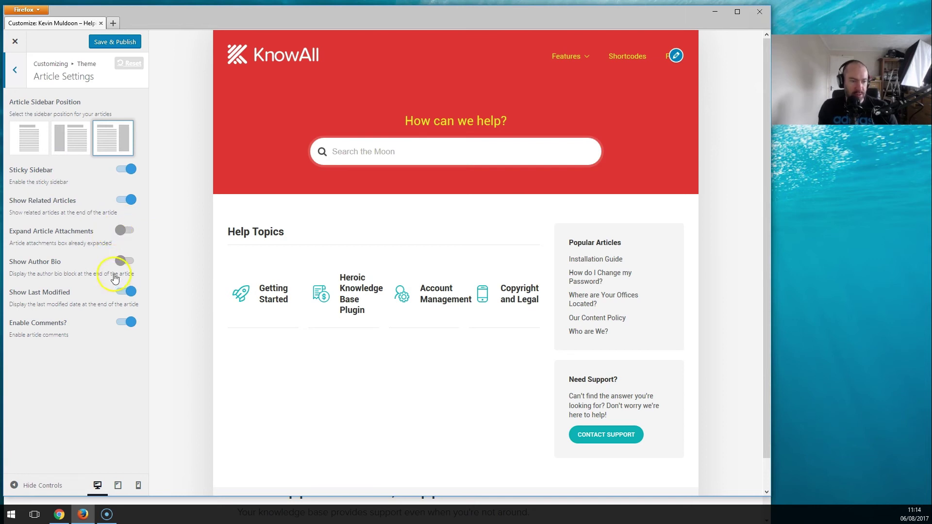
{"action": "left_click", "coordinate": [15, 69]}
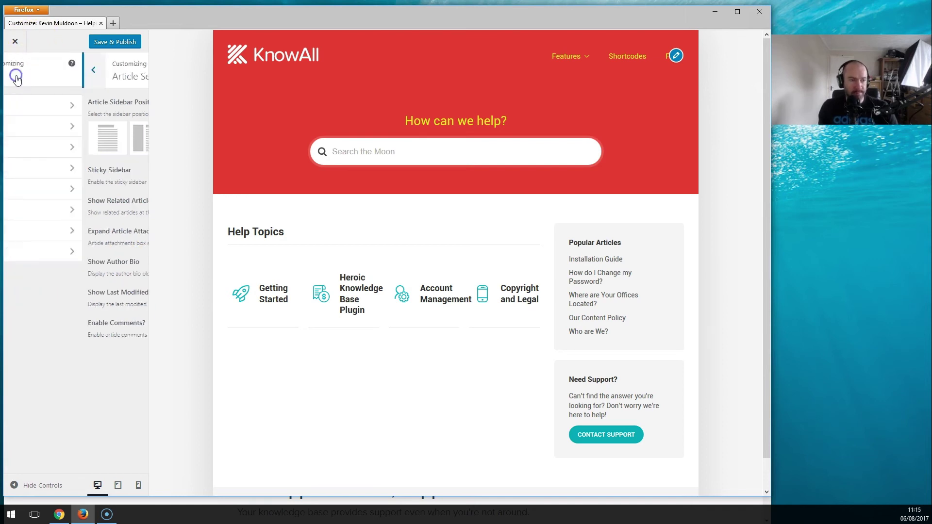
{"action": "left_click", "coordinate": [79, 253]}
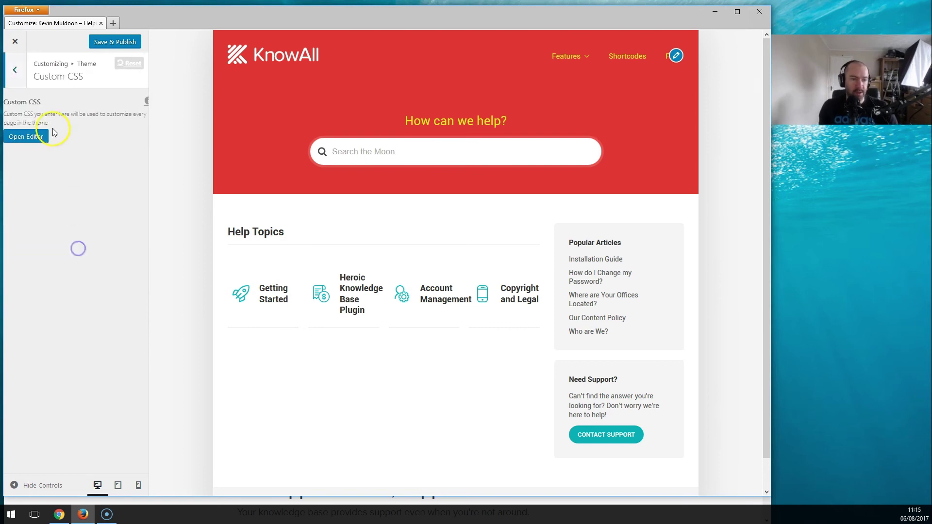
{"action": "left_click", "coordinate": [17, 72]}
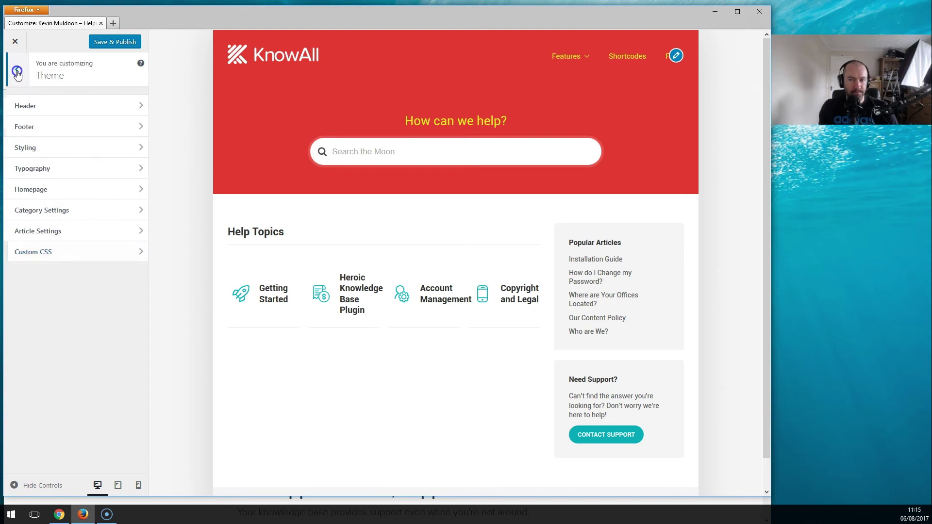
Leave the theme customizer without saving the changes.
{"action": "left_click", "coordinate": [17, 73]}
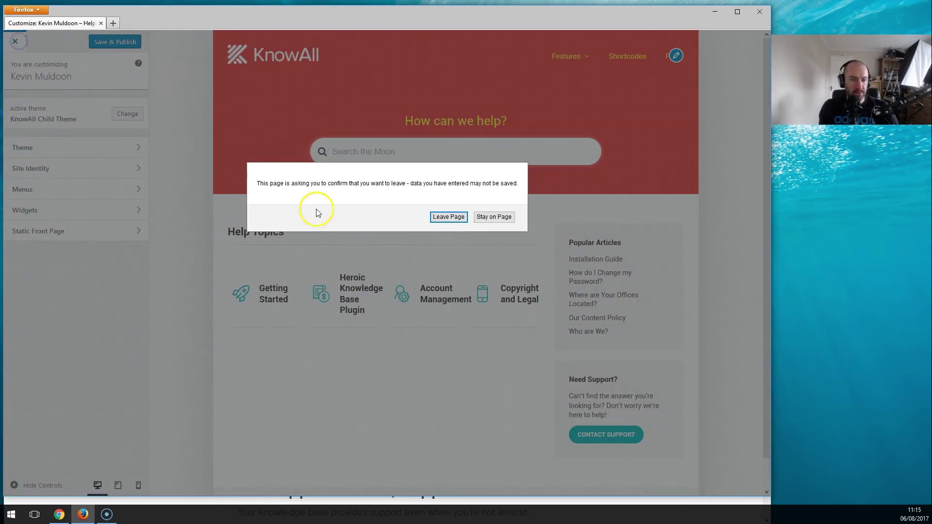
{"action": "left_click", "coordinate": [15, 42]}
{"action": "left_click", "coordinate": [448, 217]}
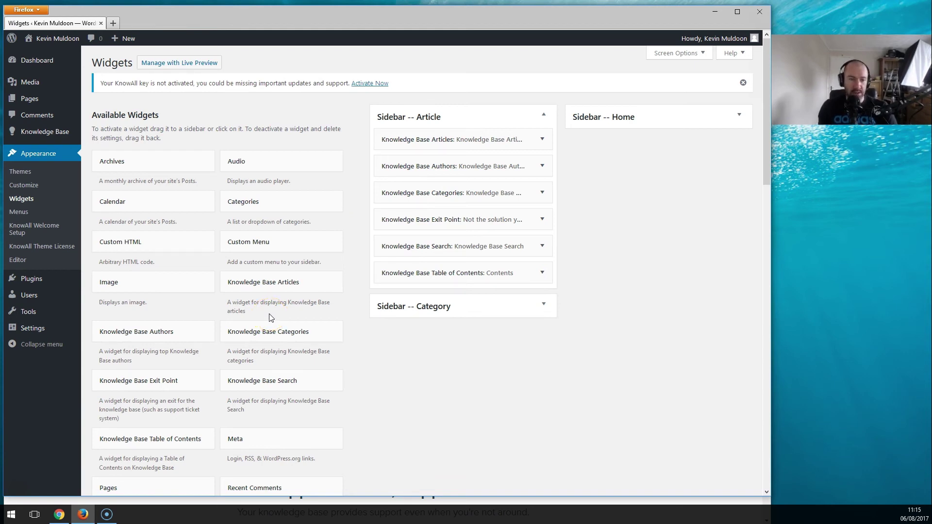
Switch to Chrome and skim the introduction and support benefits on the HeroThemes KnowAll product page.
{"action": "left_click", "coordinate": [59, 514]}
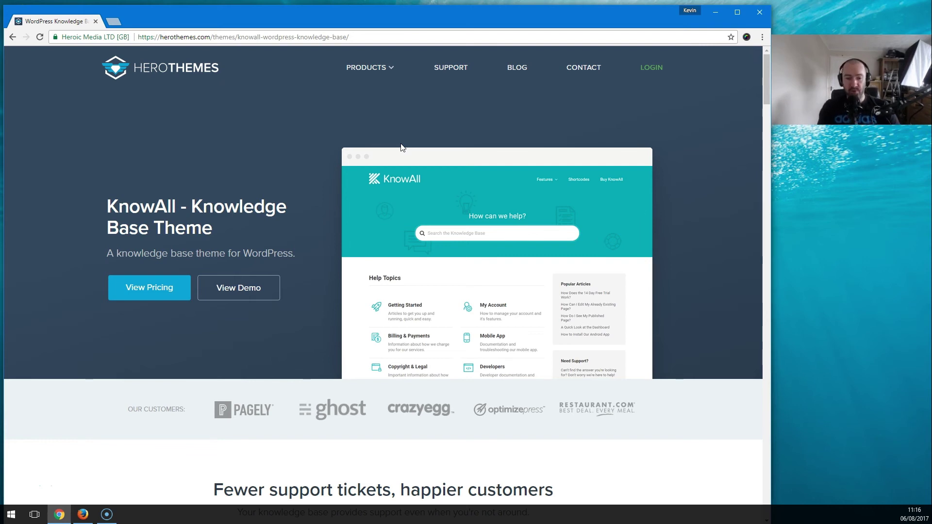
{"action": "left_click", "coordinate": [368, 209]}
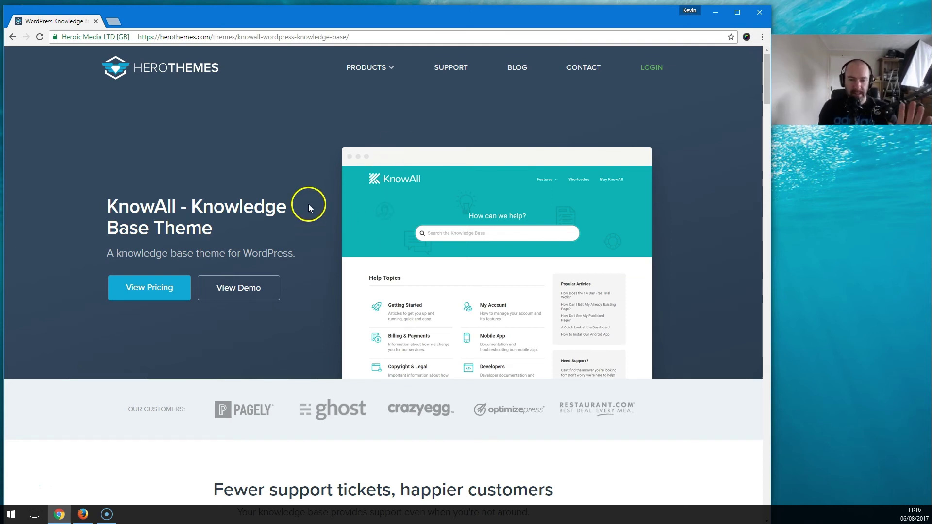
{"action": "scroll", "coordinate": [327, 304], "scroll_direction": "down", "scroll_amount": 7}
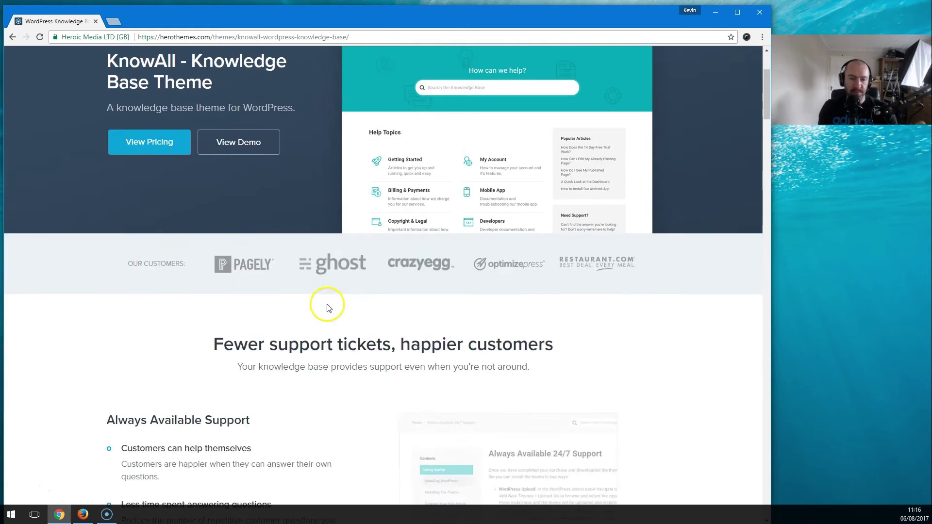
{"action": "scroll", "coordinate": [327, 306], "scroll_direction": "up", "scroll_amount": 3}
{"action": "scroll", "coordinate": [327, 306], "scroll_direction": "up", "scroll_amount": 4}
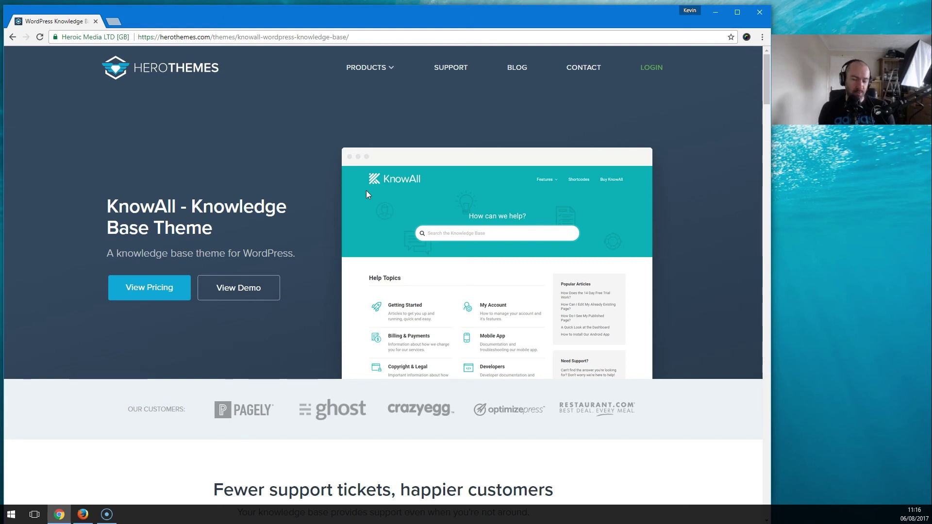
{"action": "scroll", "coordinate": [325, 317], "scroll_direction": "down", "scroll_amount": 5}
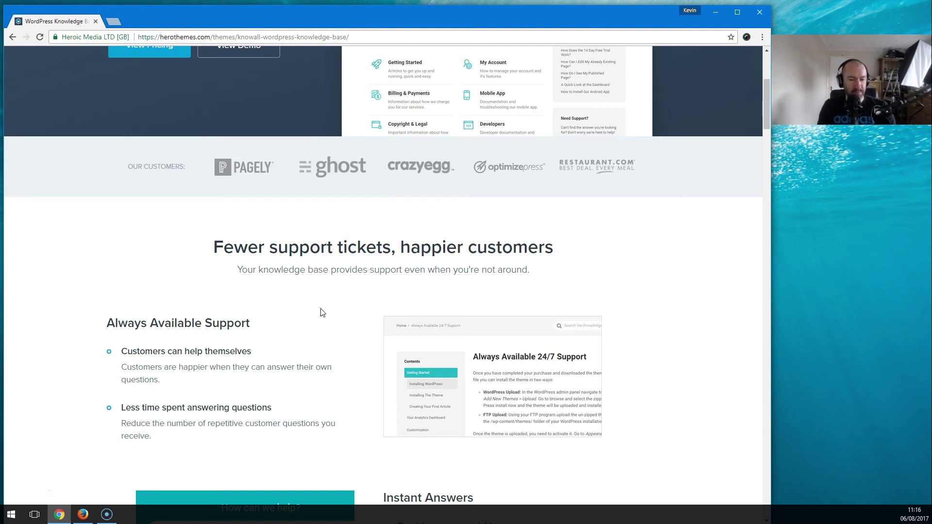
{"action": "scroll", "coordinate": [317, 304], "scroll_direction": "down", "scroll_amount": 5}
{"action": "scroll", "coordinate": [315, 304], "scroll_direction": "up", "scroll_amount": 10}
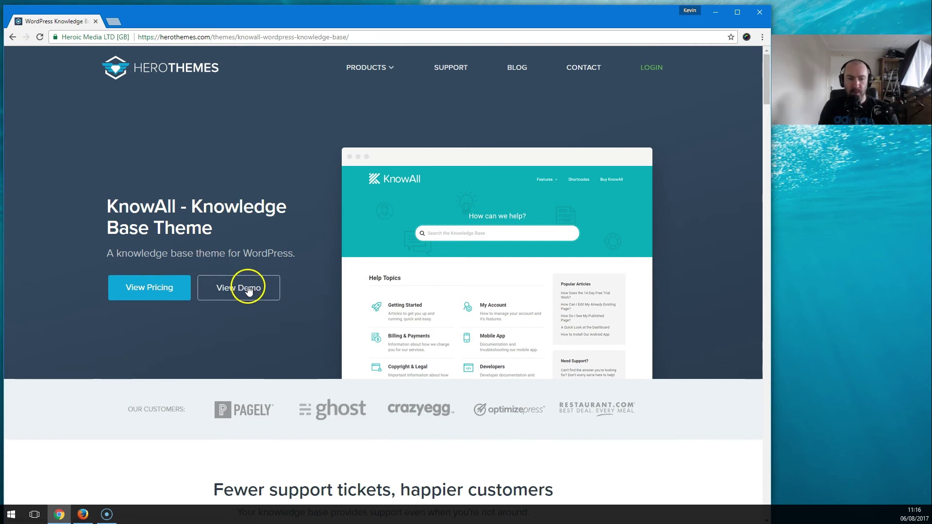
Check the pricing and licence terms on the KnowAll product page and return to its beginning.
{"action": "left_click", "coordinate": [285, 191]}
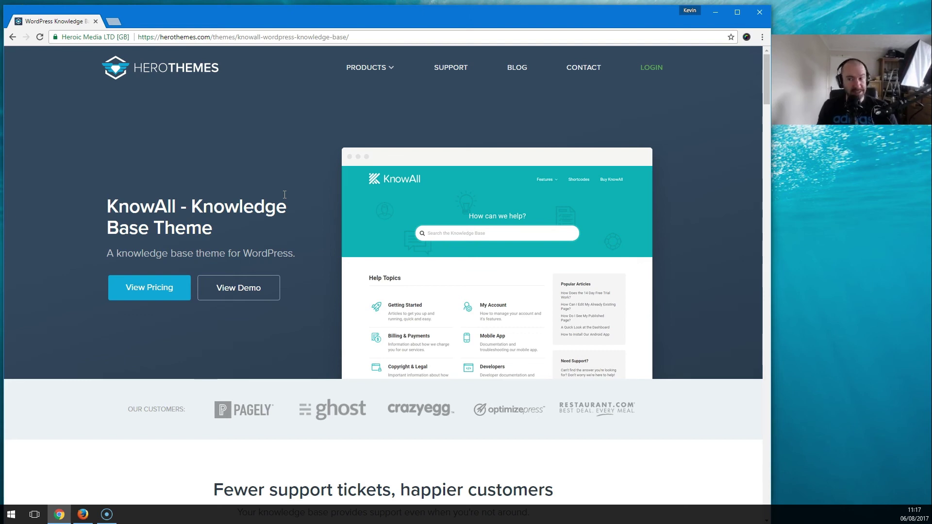
{"action": "left_click", "coordinate": [276, 209]}
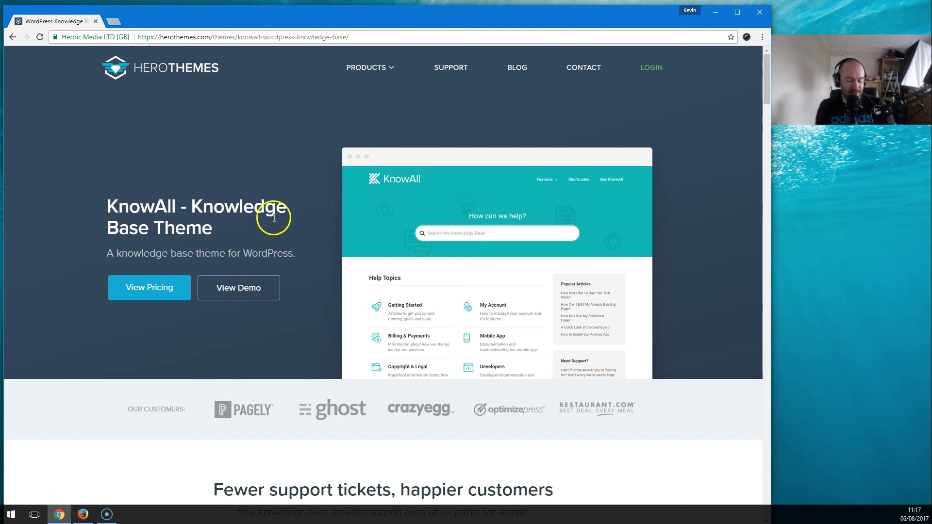
{"action": "scroll", "coordinate": [290, 375], "scroll_direction": "down", "scroll_amount": 1}
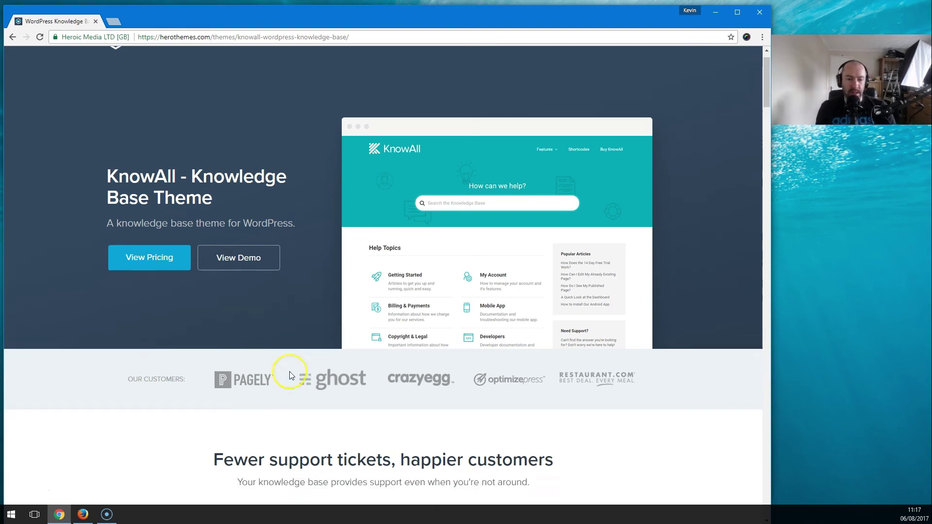
{"action": "scroll", "coordinate": [290, 375], "scroll_direction": "down", "scroll_amount": 12}
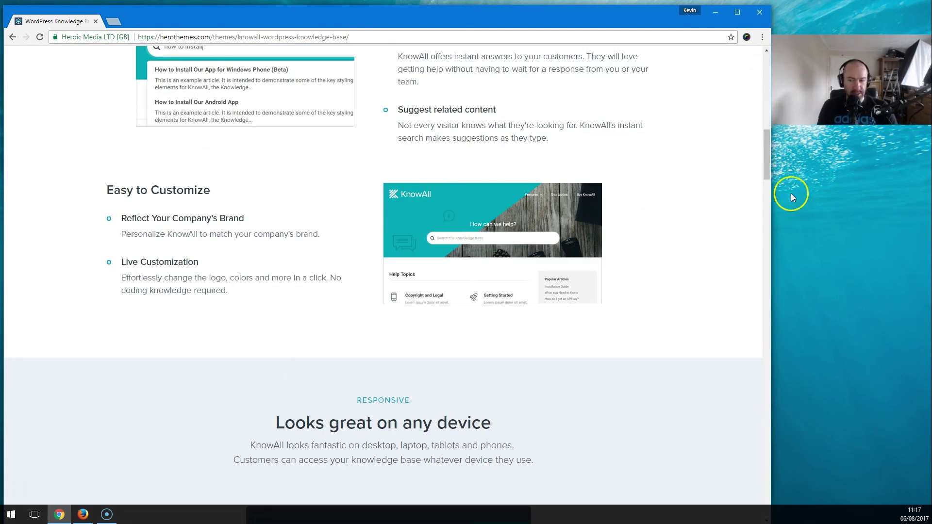
{"action": "left_click_drag", "start_coordinate": [767, 148], "coordinate": [751, 434]}
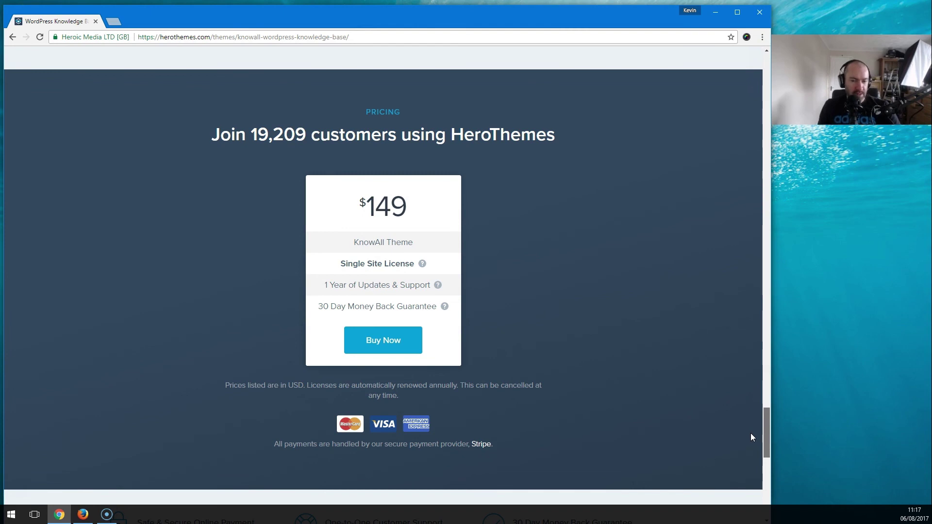
{"action": "left_click_drag", "start_coordinate": [766, 432], "coordinate": [758, 55]}
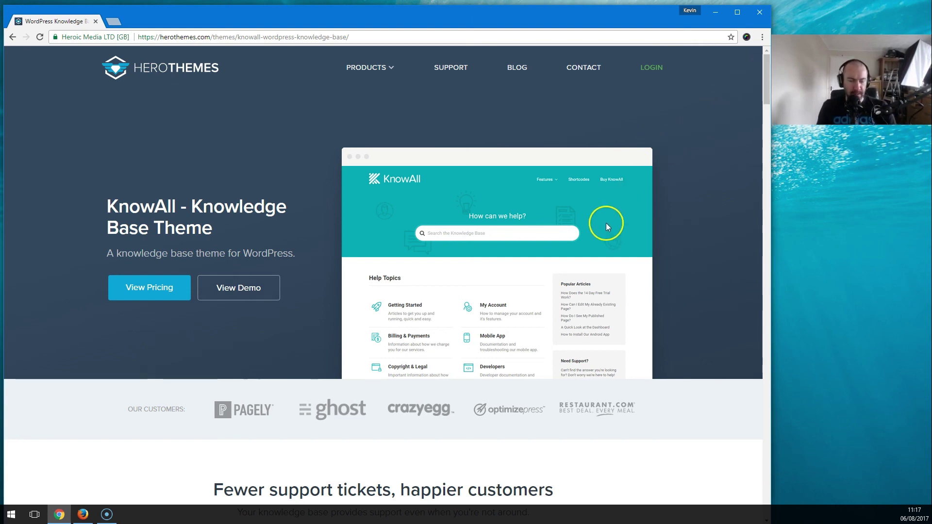
{"action": "left_click", "coordinate": [262, 291]}
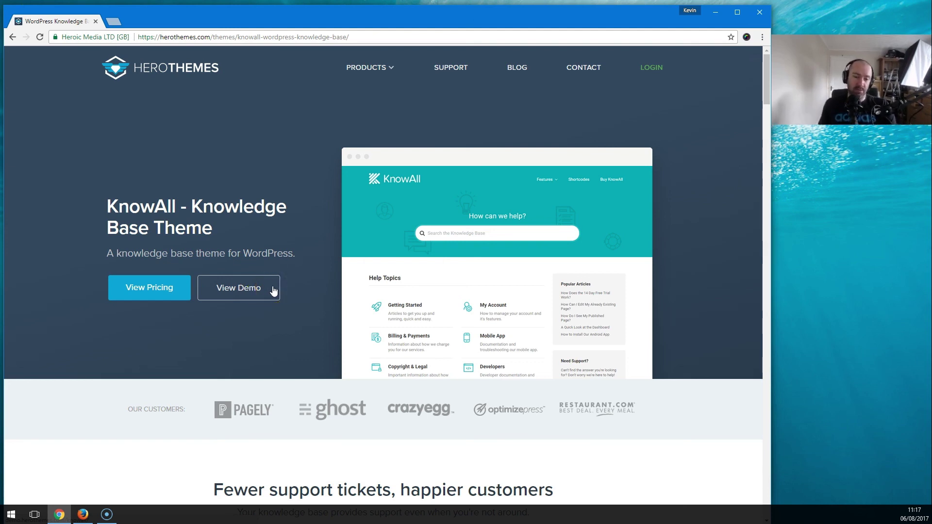
{"action": "left_click", "coordinate": [288, 283]}
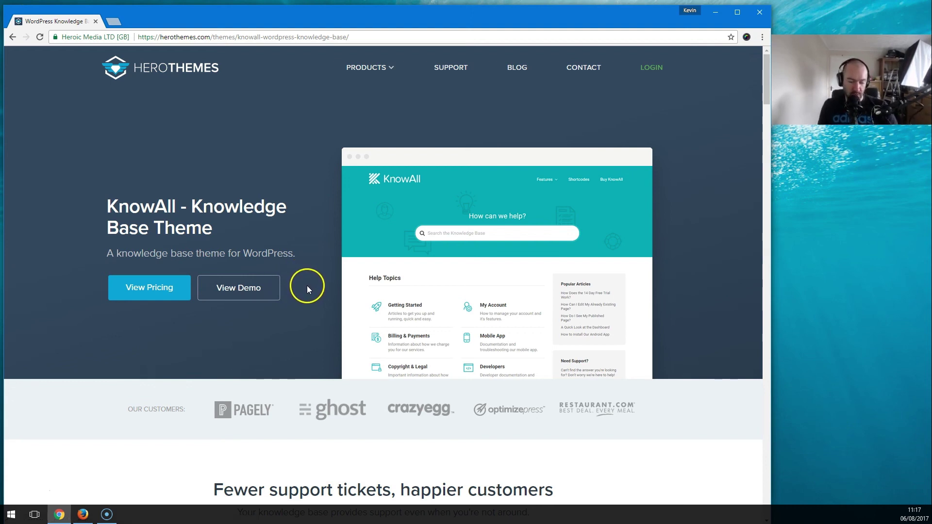
{"action": "left_click", "coordinate": [450, 234]}
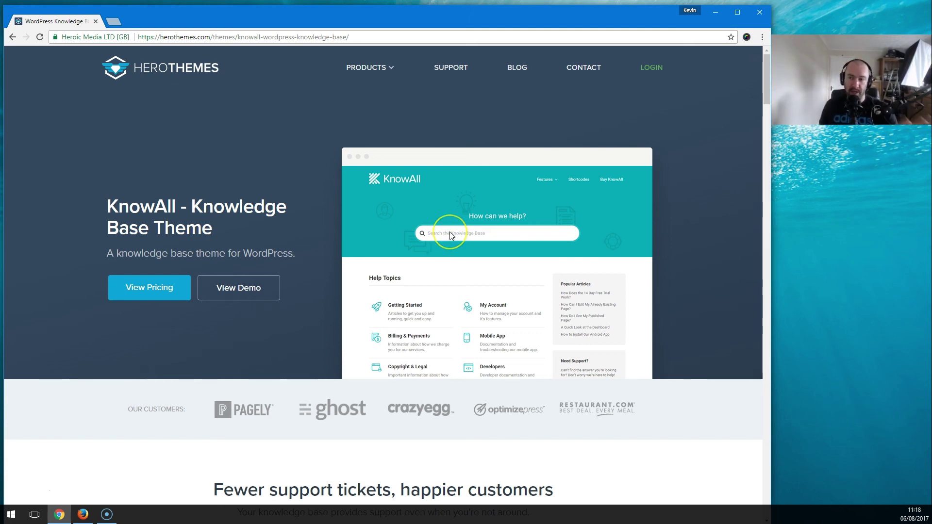
{"action": "left_click", "coordinate": [459, 217]}
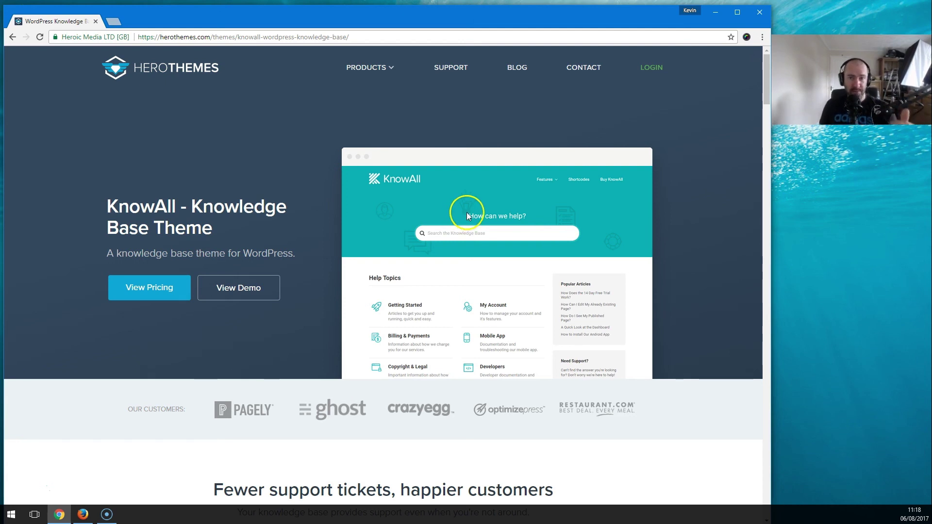
{"action": "left_click", "coordinate": [468, 208]}
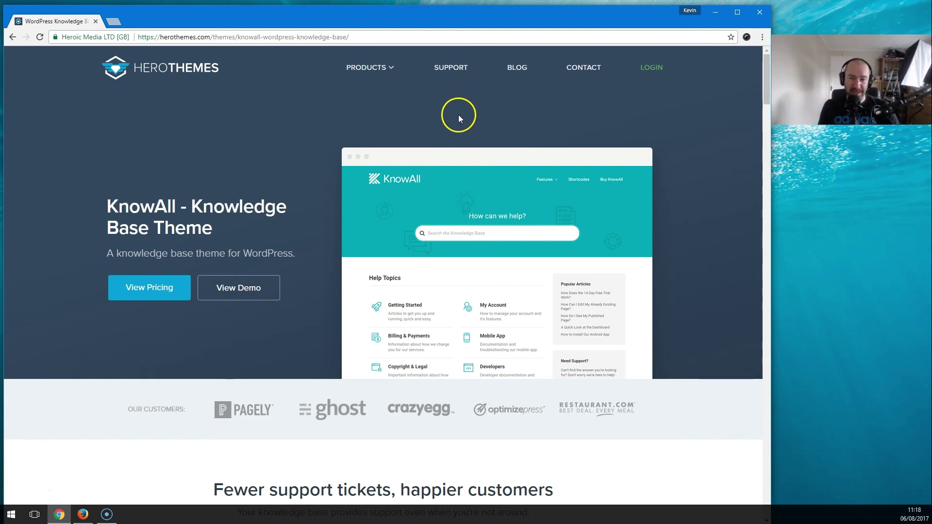
{"action": "left_click", "coordinate": [430, 227]}
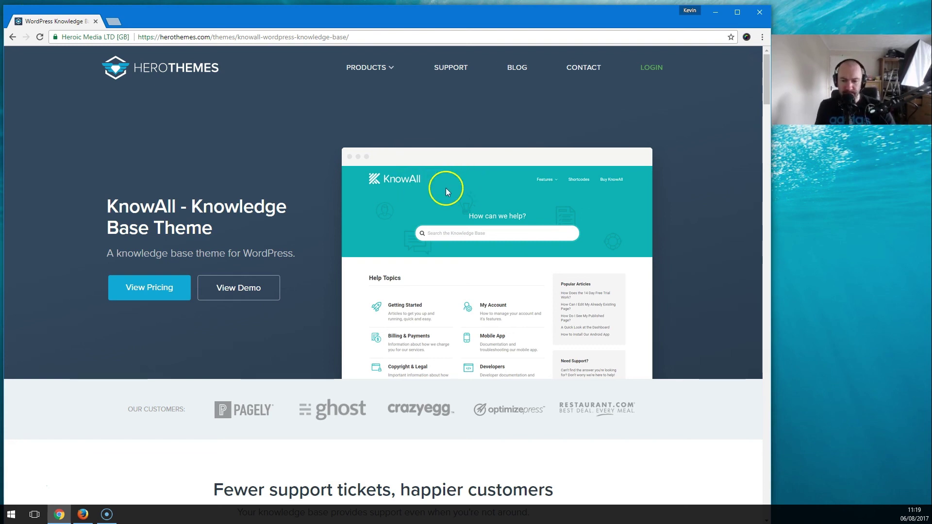
Look through the KnowAll page's sections on support, instant answers, customization, responsive design and analytics.
{"action": "scroll", "coordinate": [425, 291], "scroll_direction": "down", "scroll_amount": 3}
{"action": "scroll", "coordinate": [423, 300], "scroll_direction": "down", "scroll_amount": 20}
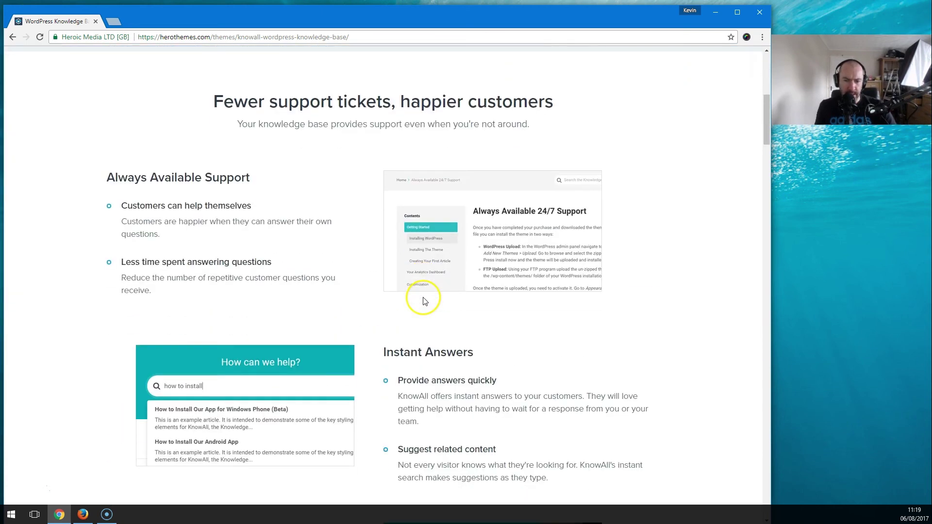
{"action": "scroll", "coordinate": [424, 301], "scroll_direction": "down", "scroll_amount": 3}
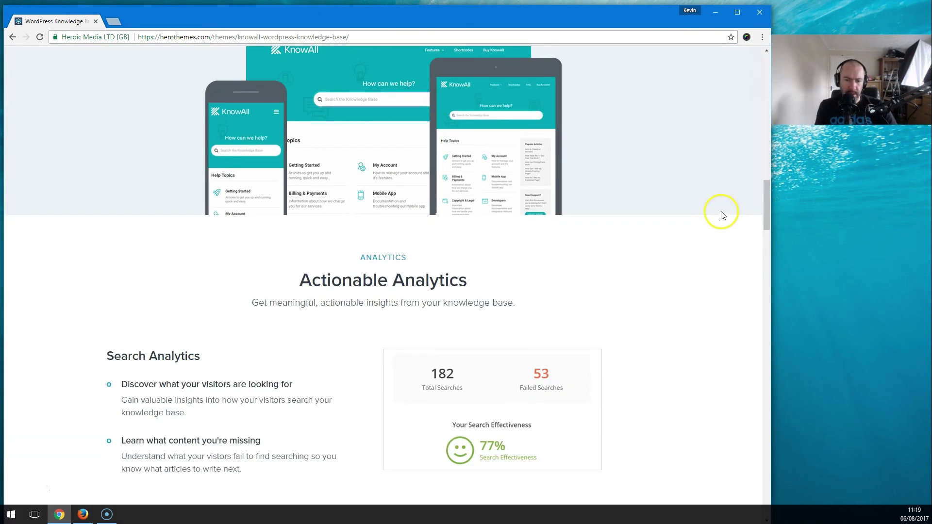
{"action": "left_click_drag", "start_coordinate": [766, 211], "coordinate": [762, 186]}
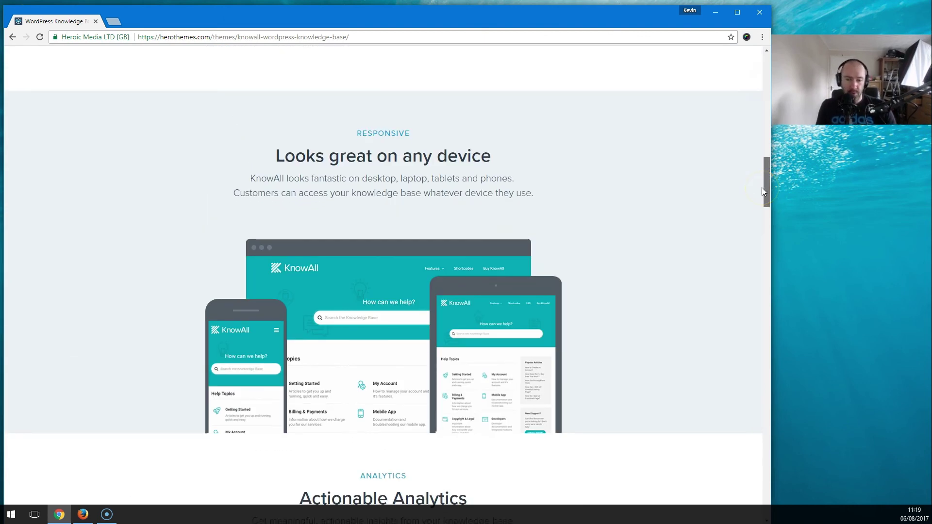
{"action": "left_click_drag", "start_coordinate": [761, 187], "coordinate": [760, 77]}
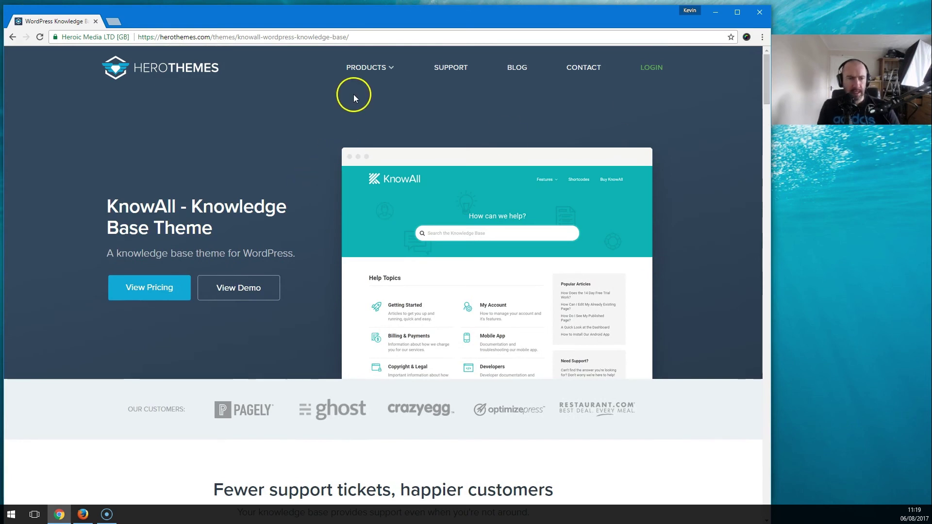
{"action": "mouse_move", "coordinate": [374, 63]}
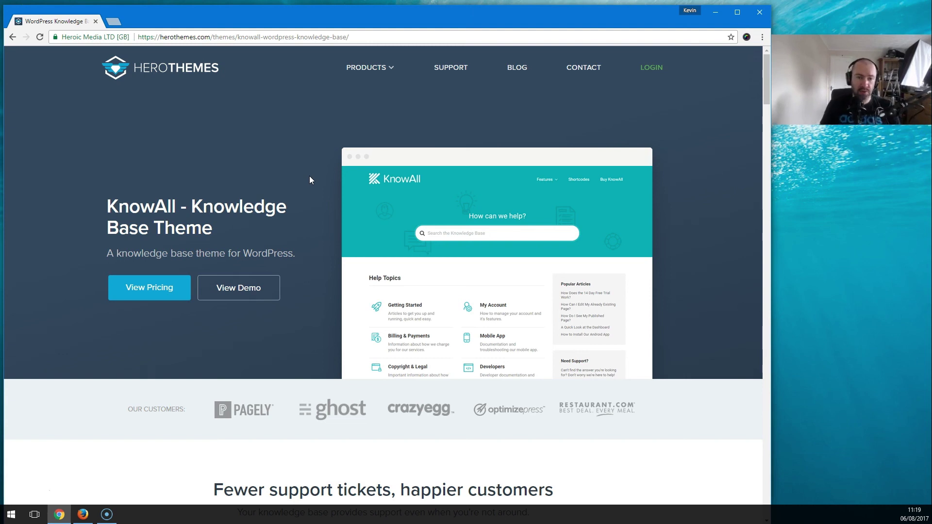
{"action": "scroll", "coordinate": [310, 177], "scroll_direction": "down", "scroll_amount": 9}
{"action": "scroll", "coordinate": [447, 135], "scroll_direction": "down", "scroll_amount": 10}
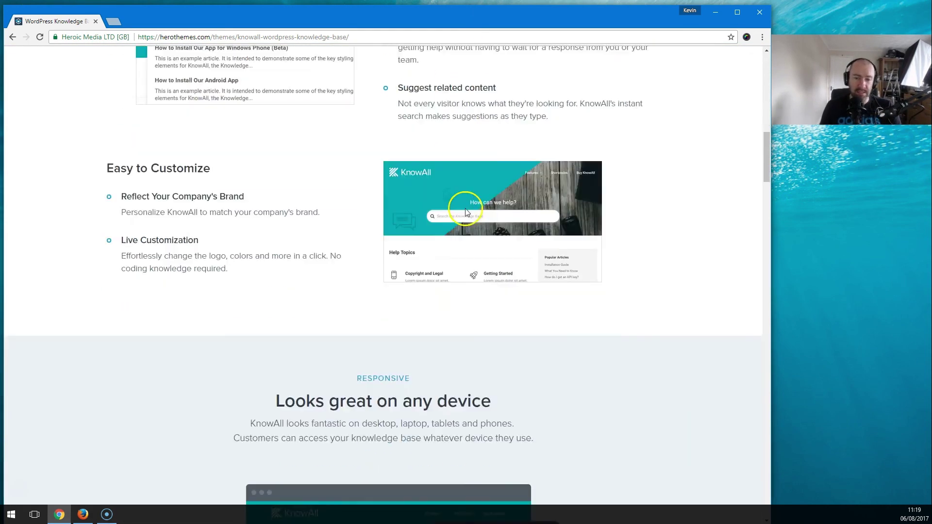
{"action": "left_click_drag", "start_coordinate": [766, 182], "coordinate": [762, 73]}
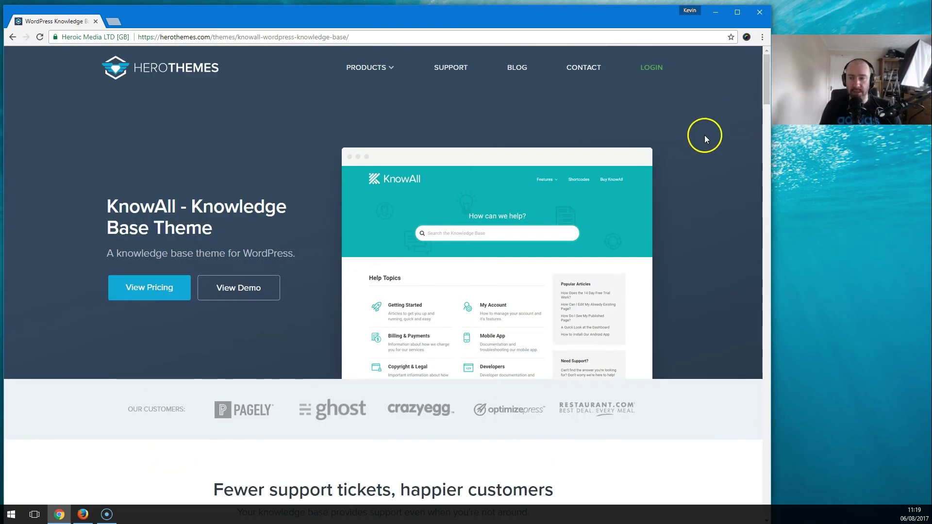